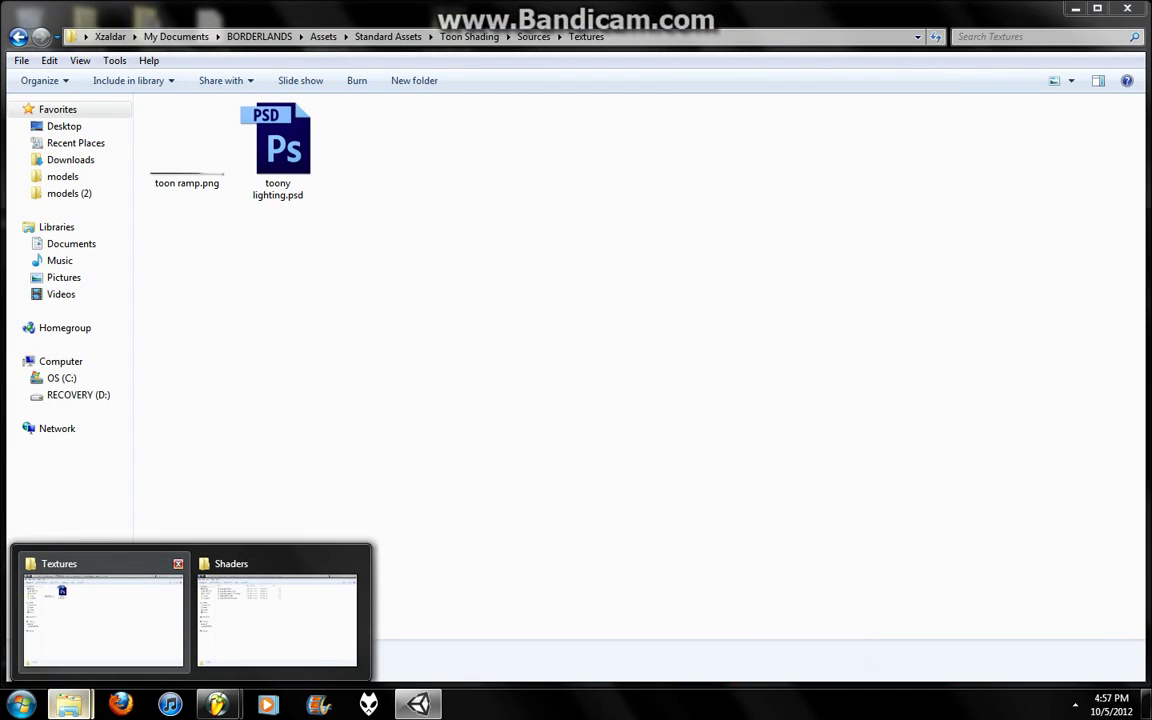
# Close the Textures folder window and browse the Terrain Assets folders
pyautogui.click(178, 563)
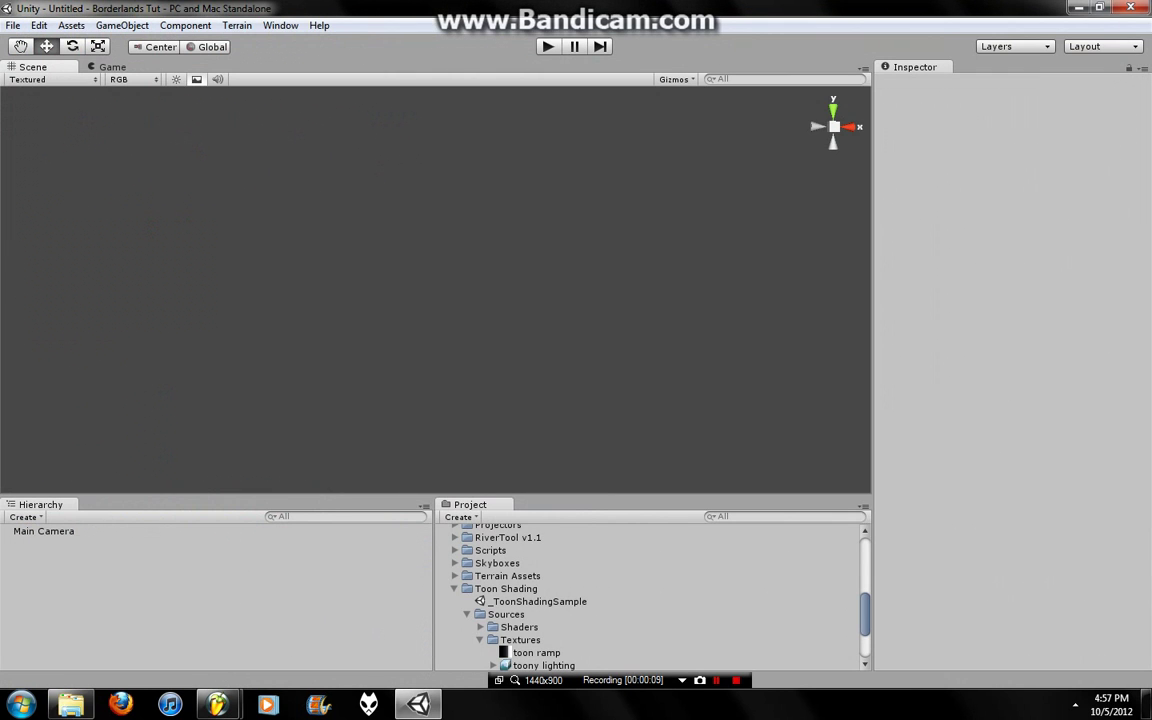
pyautogui.click(455, 576)
pyautogui.click(518, 588)
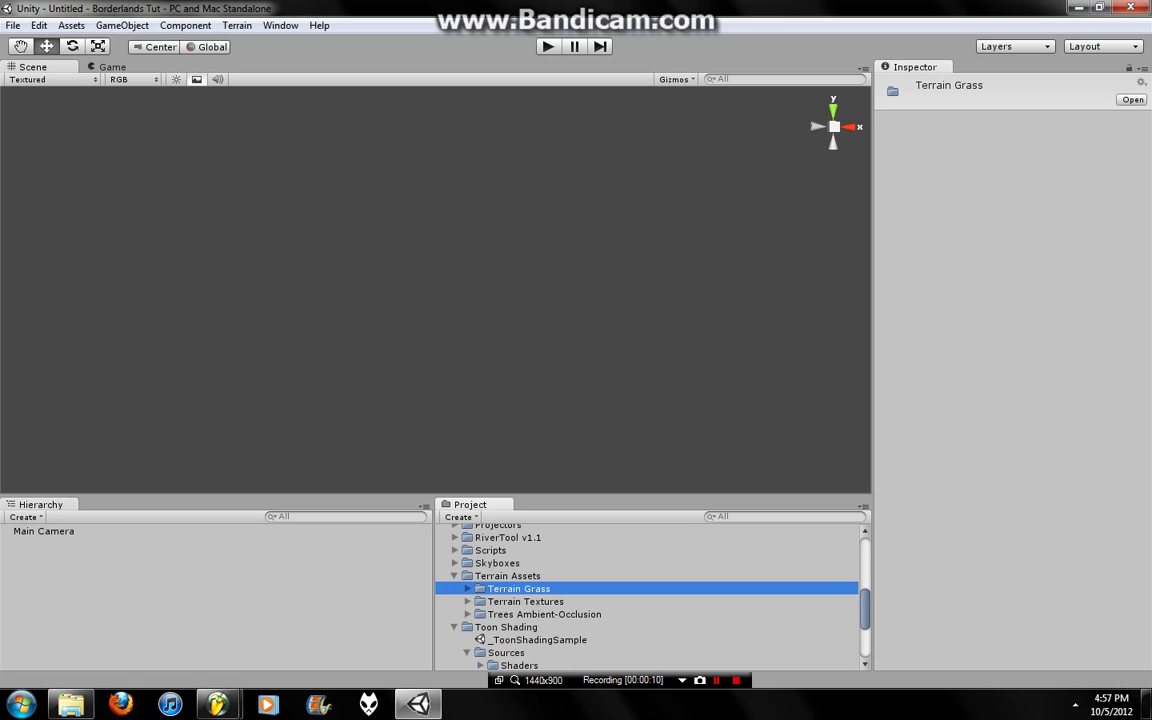
pyautogui.click(455, 576)
# Delete the Main Camera so the scene hierarchy is empty
pyautogui.click(43, 531)
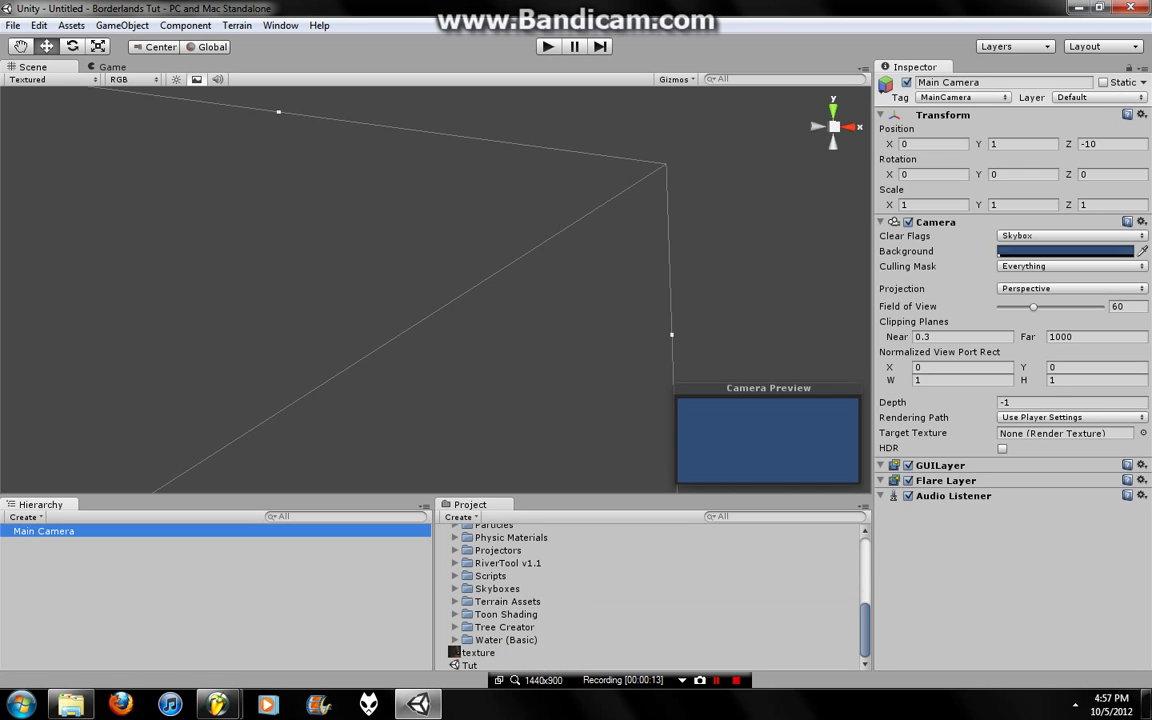
pyautogui.press('Delete')
pyautogui.click(185, 25)
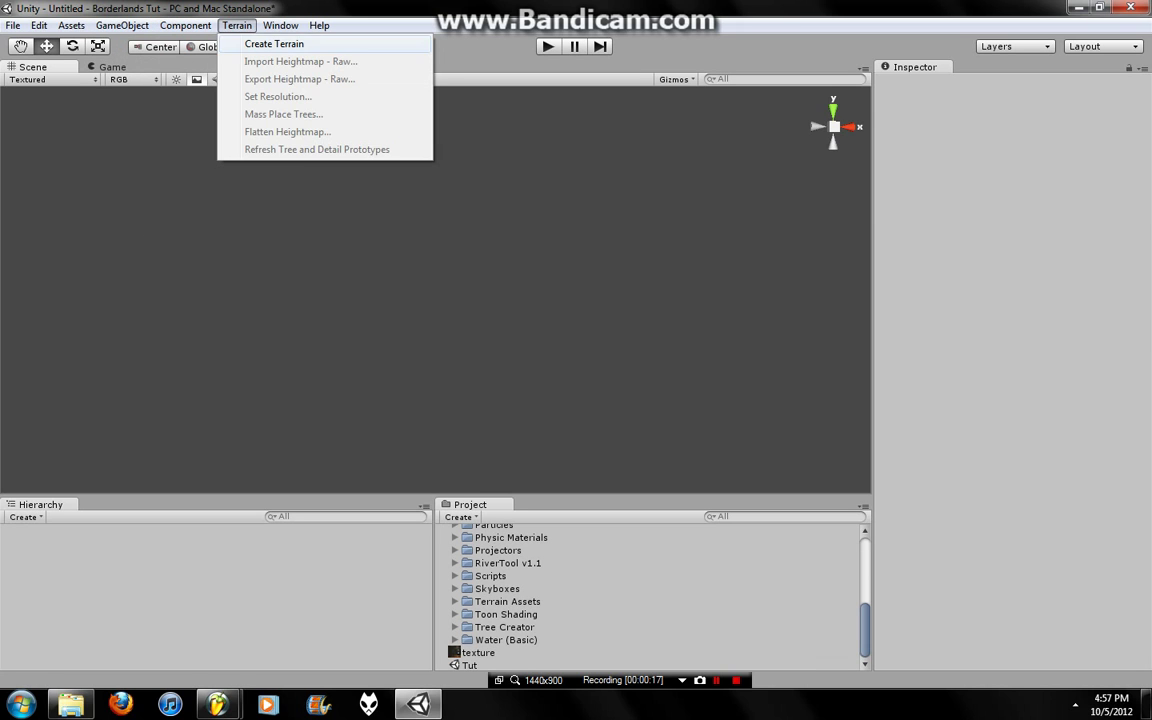
# Create a new flat terrain and switch to the Paint Texture tool
pyautogui.click(258, 42)
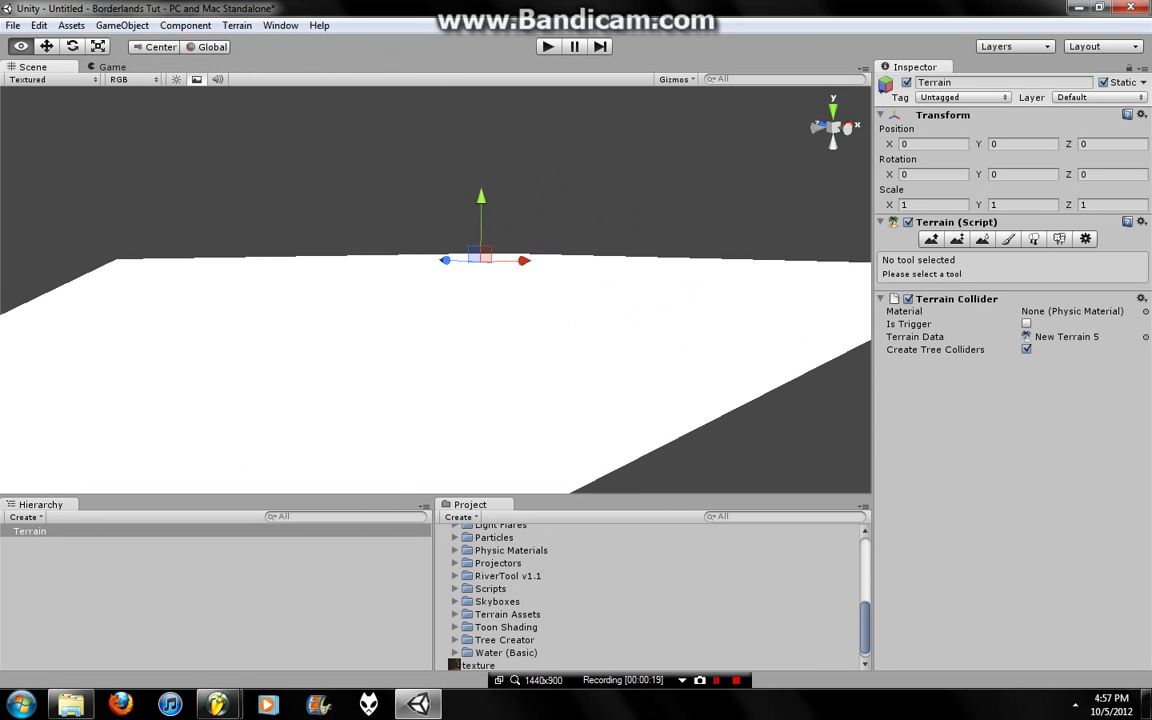
pyautogui.press('alt')
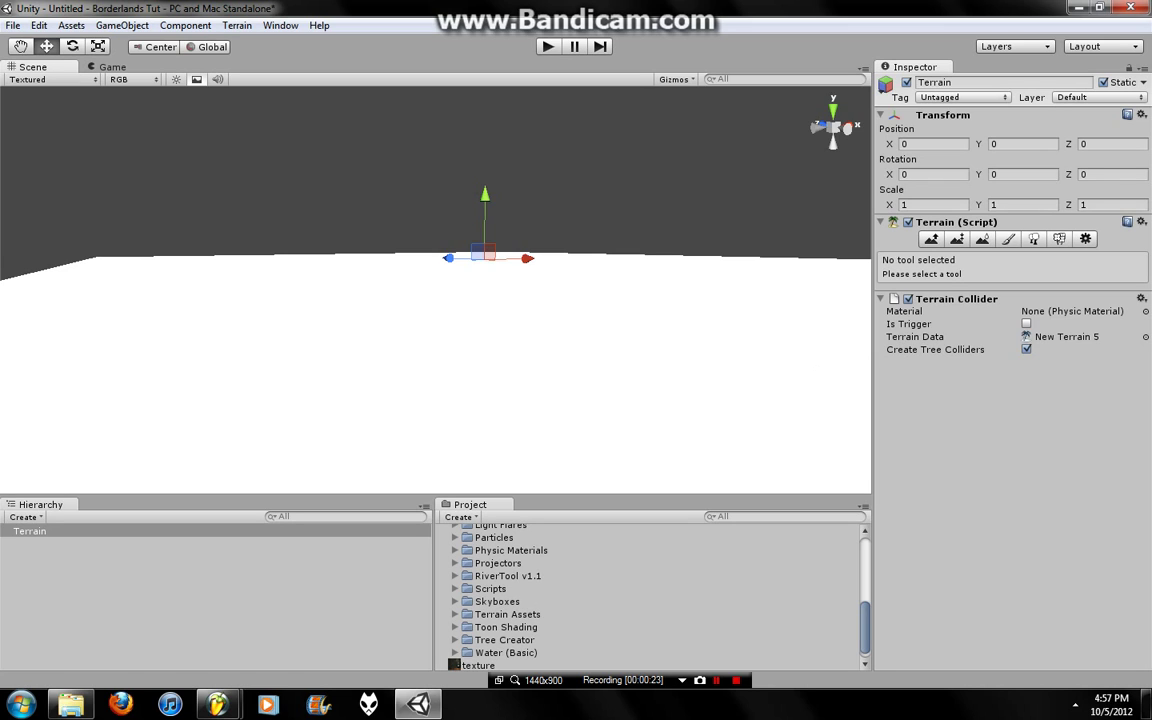
pyautogui.click(1008, 239)
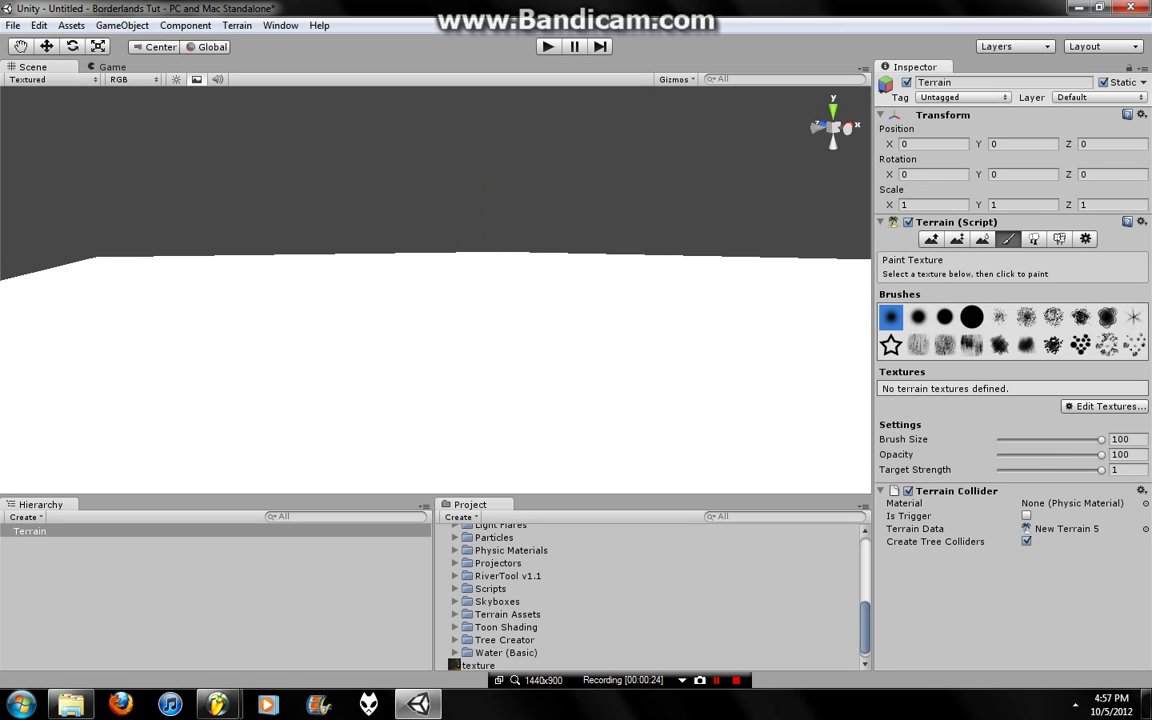
# Browse the Add Texture list, then cancel without adding any terrain texture
pyautogui.click(1118, 405)
pyautogui.click(1068, 410)
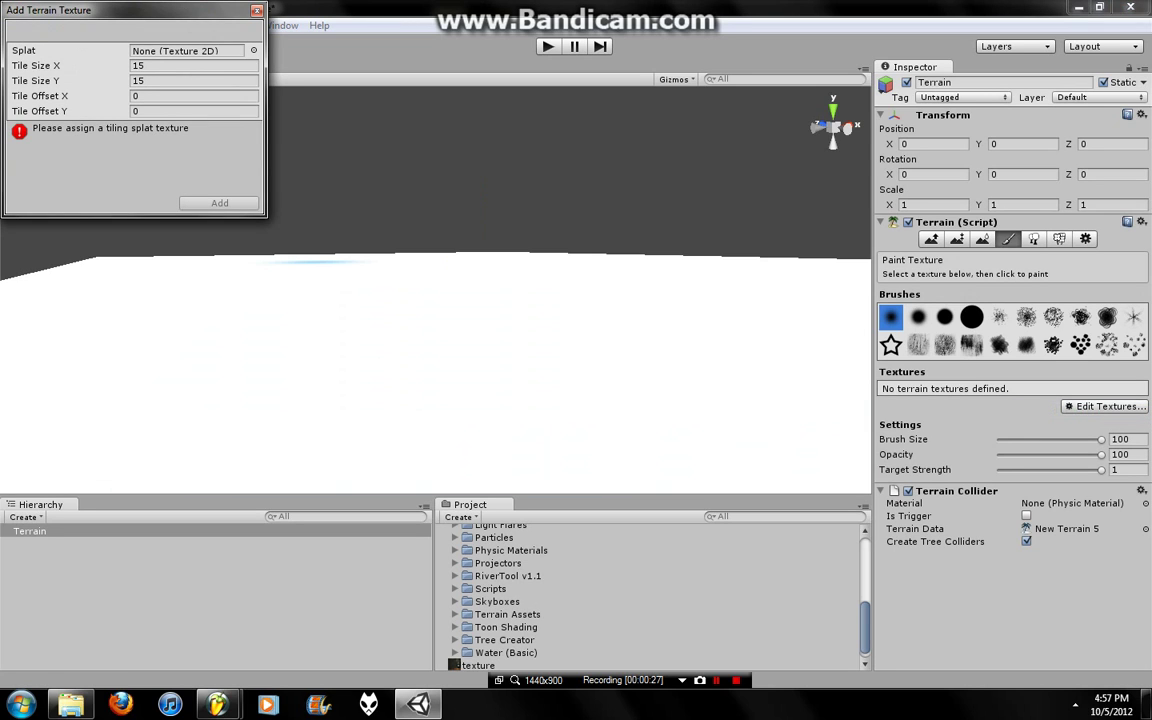
pyautogui.click(253, 50)
pyautogui.press('Down')
pyautogui.press('Down')
pyautogui.press('Down')
pyautogui.press('Up')
pyautogui.press('Up')
pyautogui.press('Up')
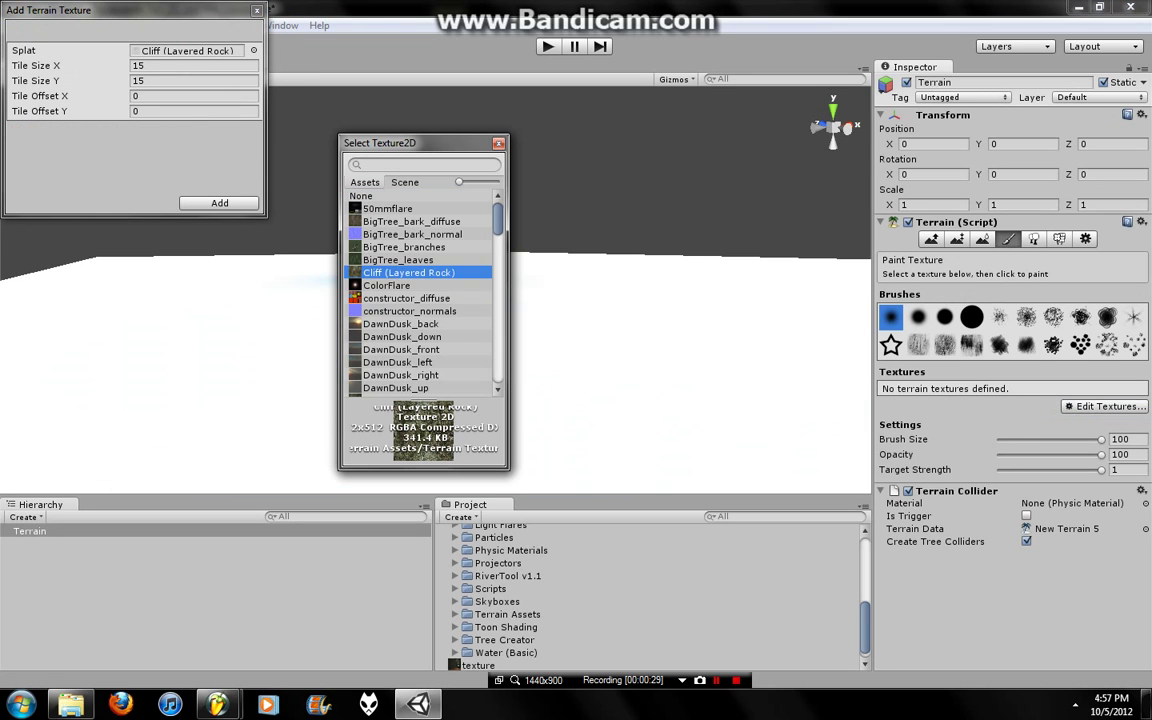
pyautogui.scroll(-1, 425, 295)
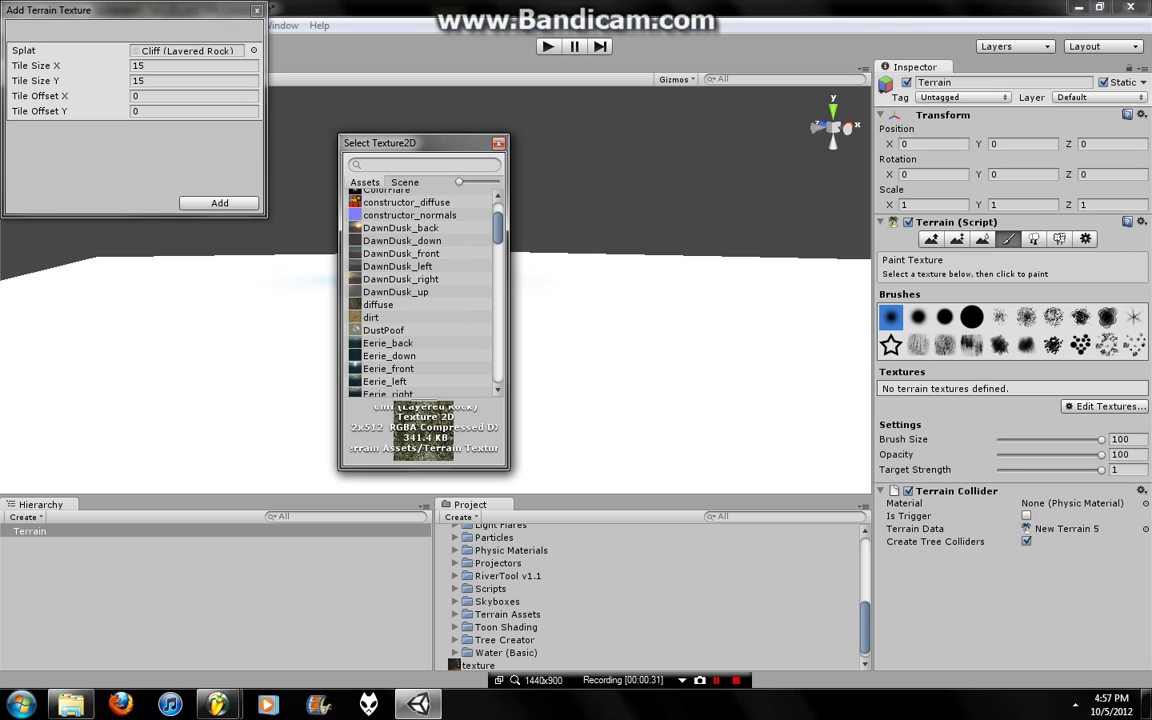
pyautogui.press('Escape')
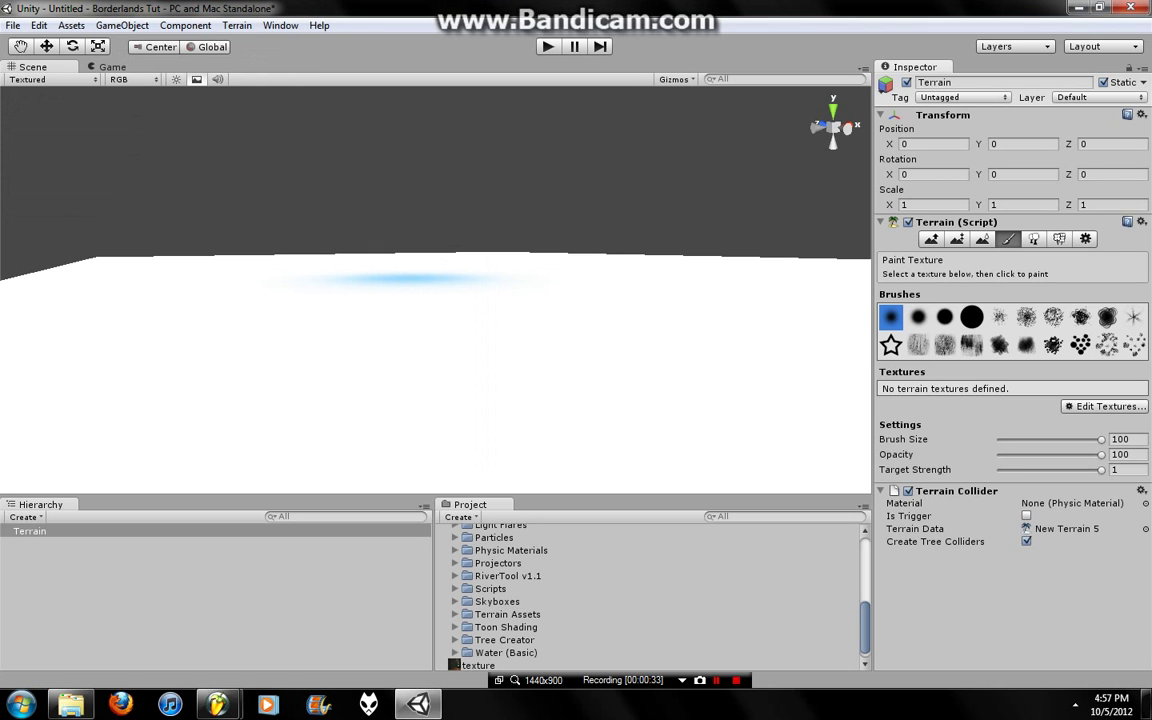
pyautogui.click(237, 25)
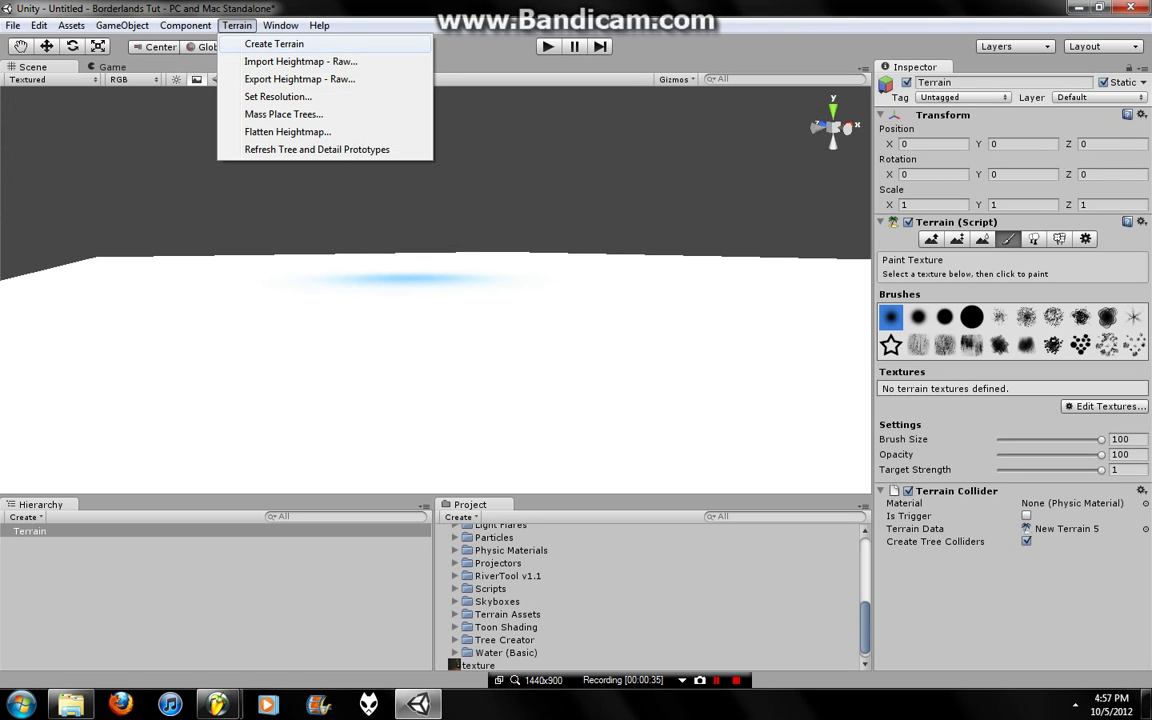
pyautogui.press('Escape')
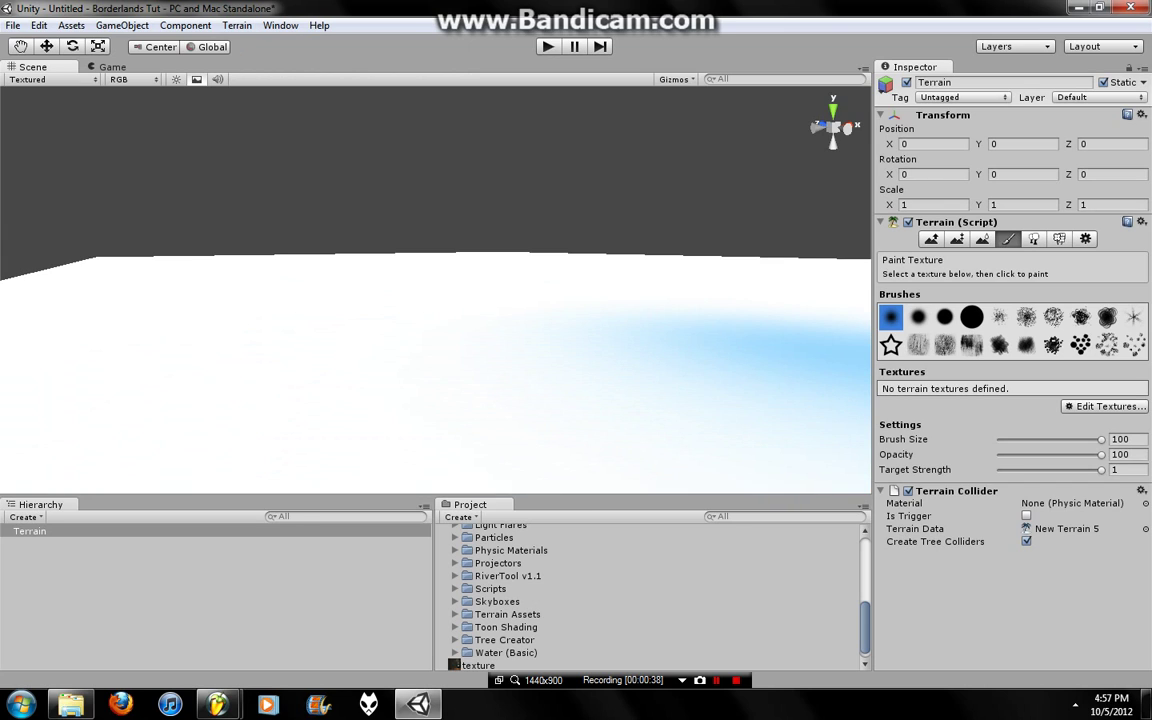
# Return to Paint Texture after trying Raise/Lower, and reopen Edit Textures
pyautogui.click(931, 239)
pyautogui.click(1008, 239)
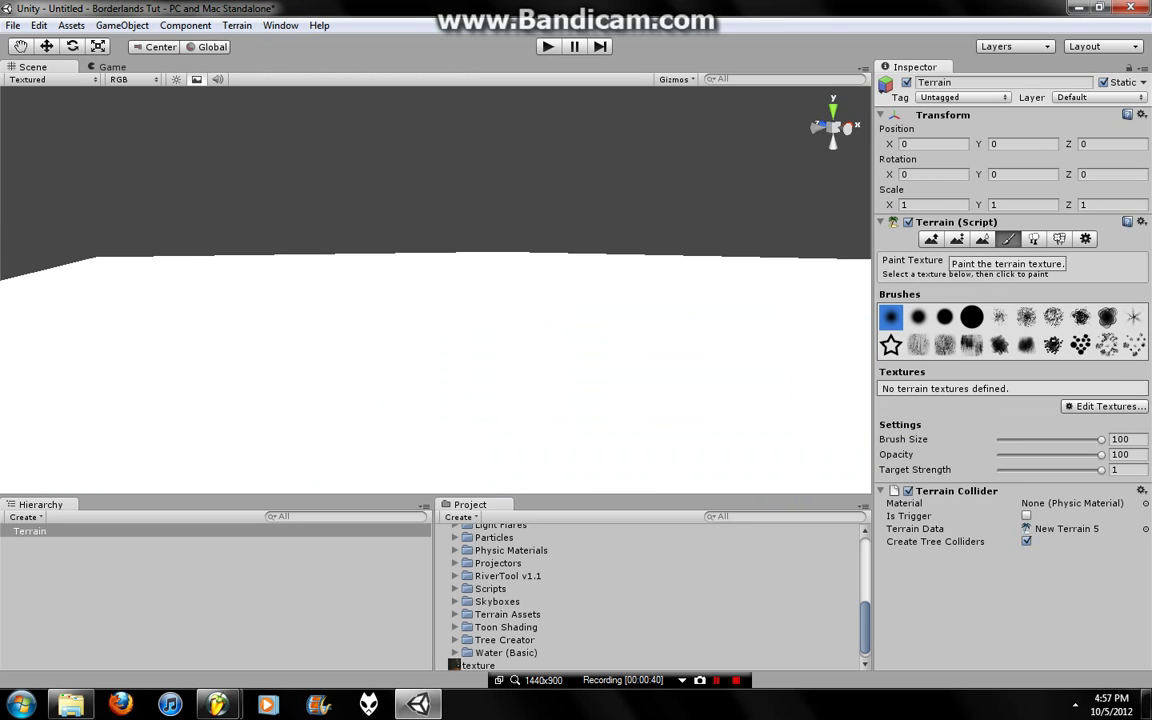
pyautogui.click(1105, 406)
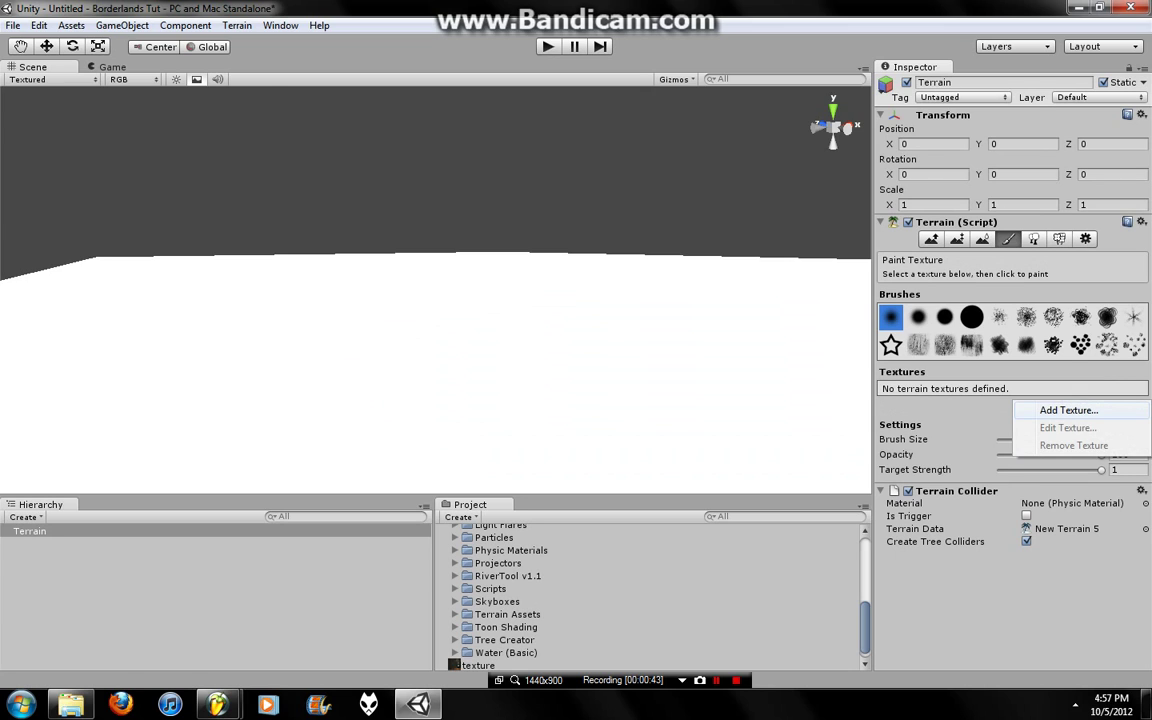
# Add GoodDirt as the terrain's splat texture
pyautogui.click(1068, 410)
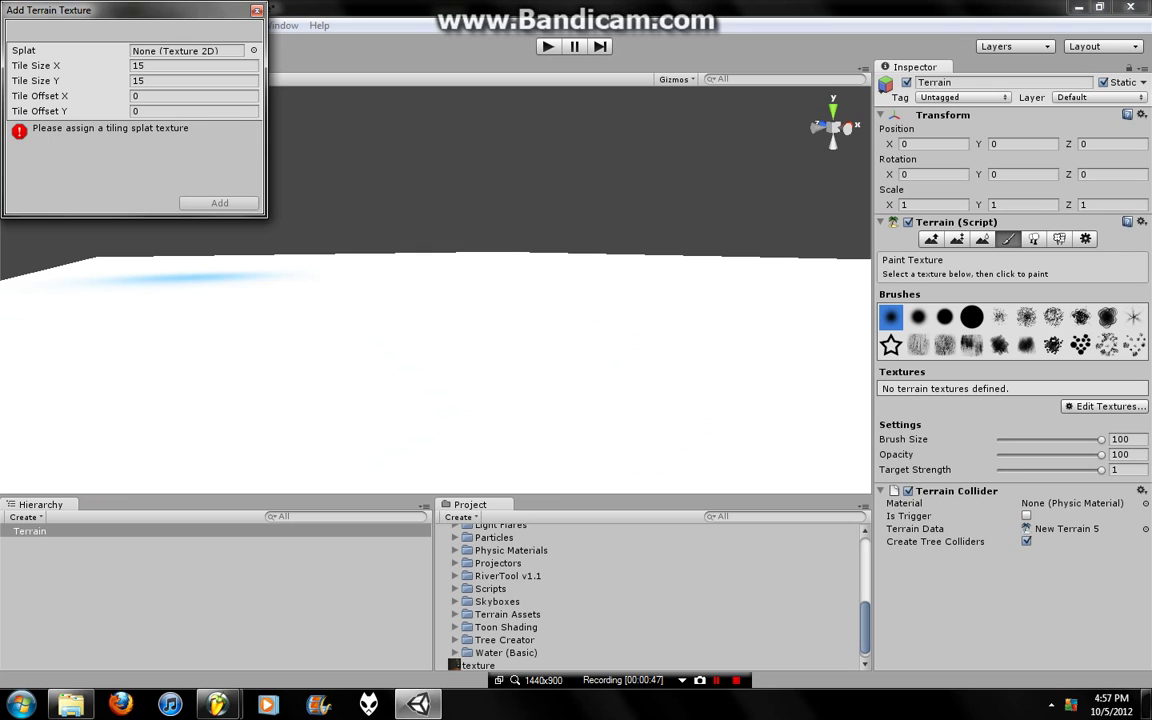
pyautogui.click(253, 50)
pyautogui.scroll(-2, 420, 295)
pyautogui.scroll(-3, 420, 295)
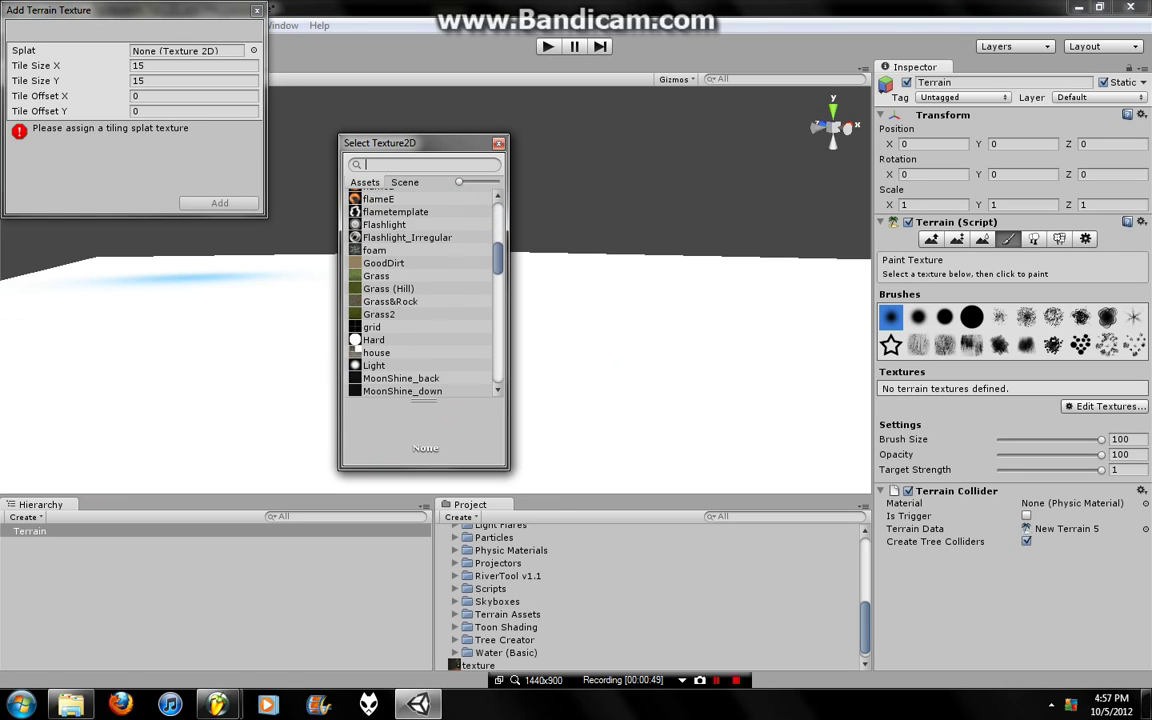
pyautogui.scroll(-2, 420, 295)
pyautogui.scroll(2, 420, 295)
pyautogui.click(383, 263)
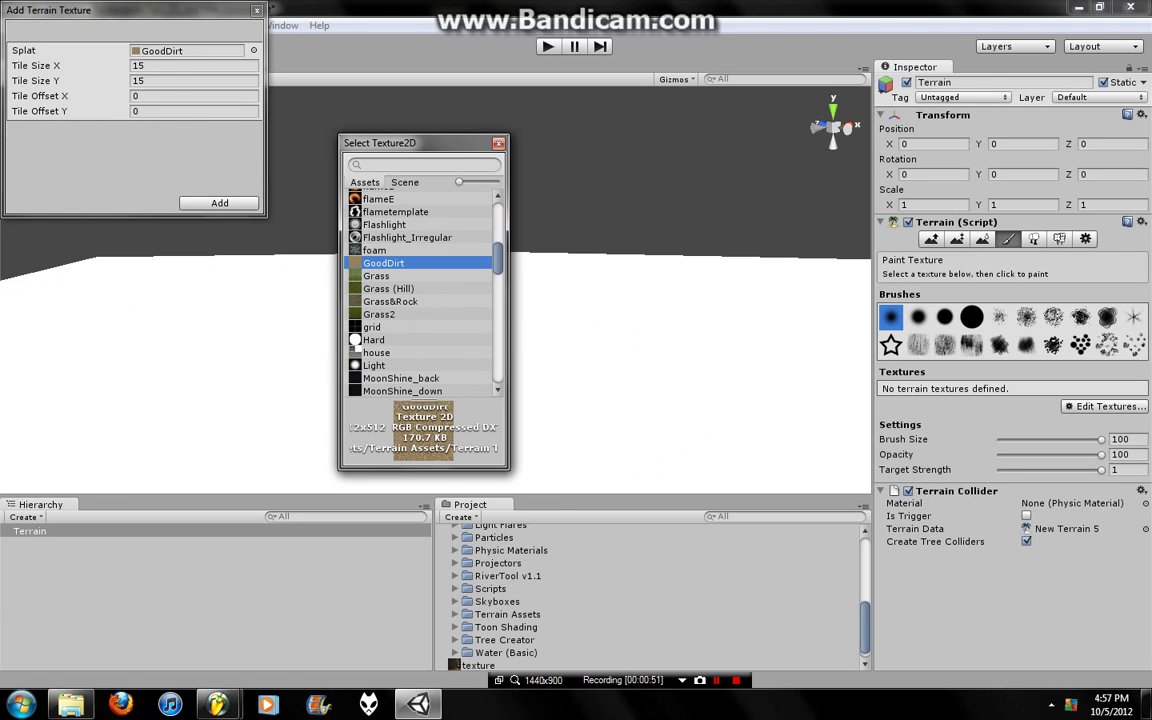
pyautogui.scroll(2, 420, 292)
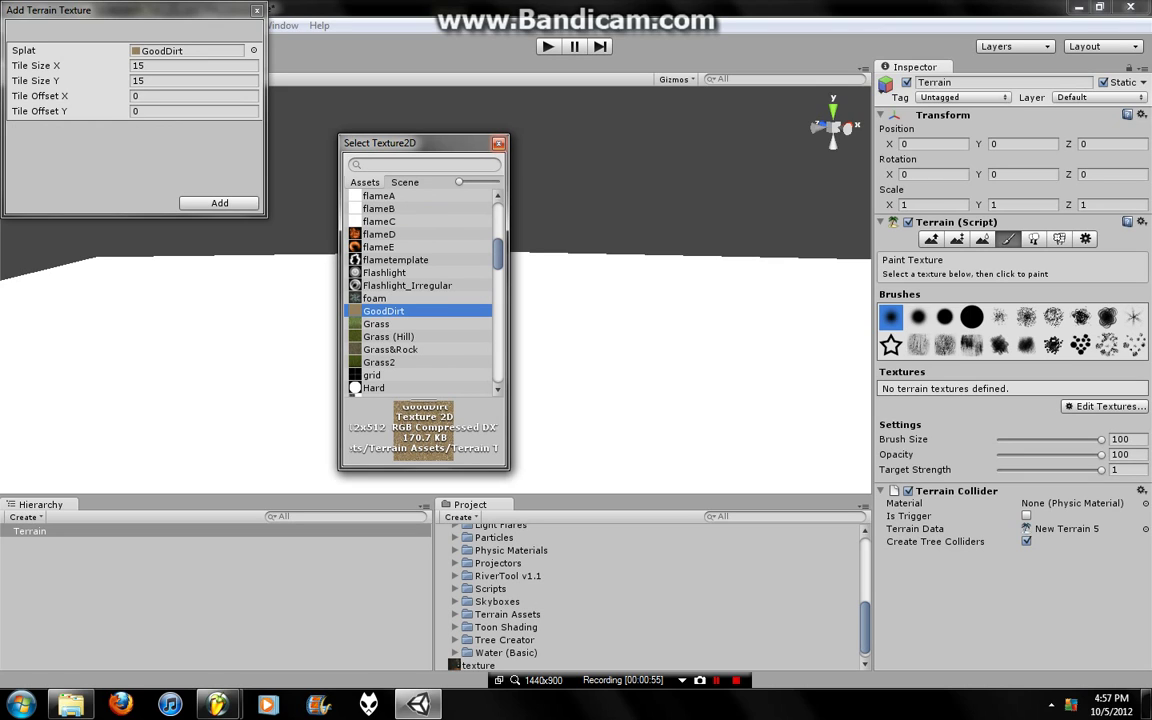
pyautogui.press('Return')
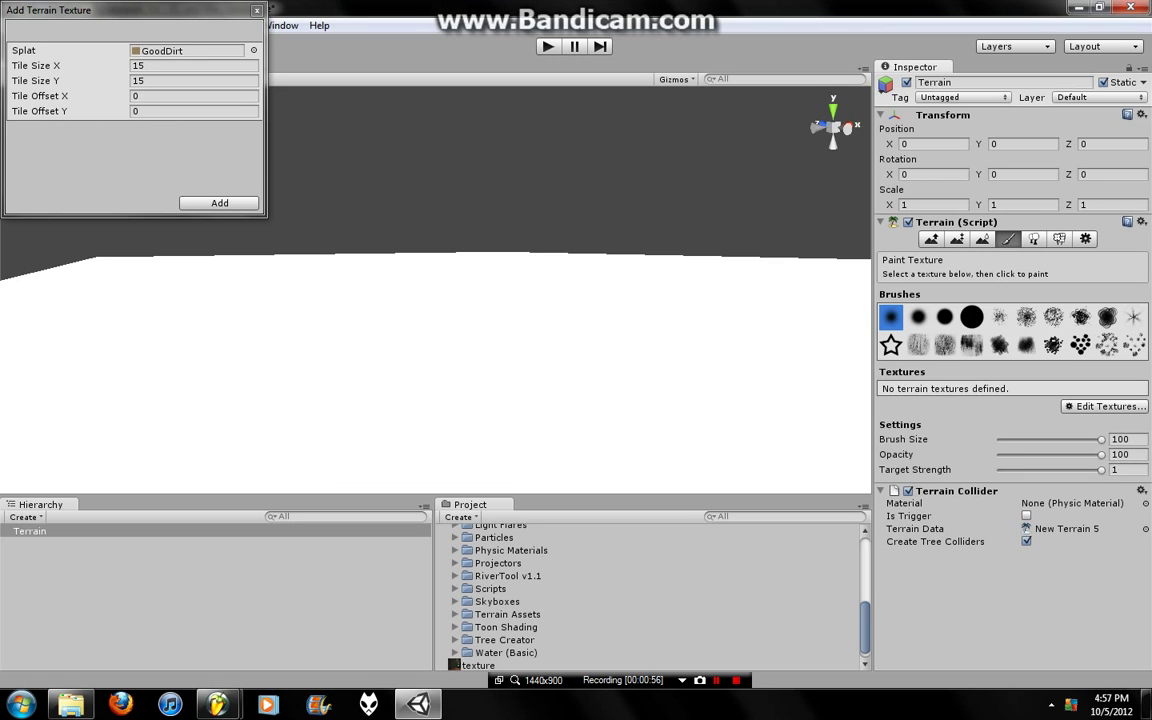
pyautogui.click(220, 203)
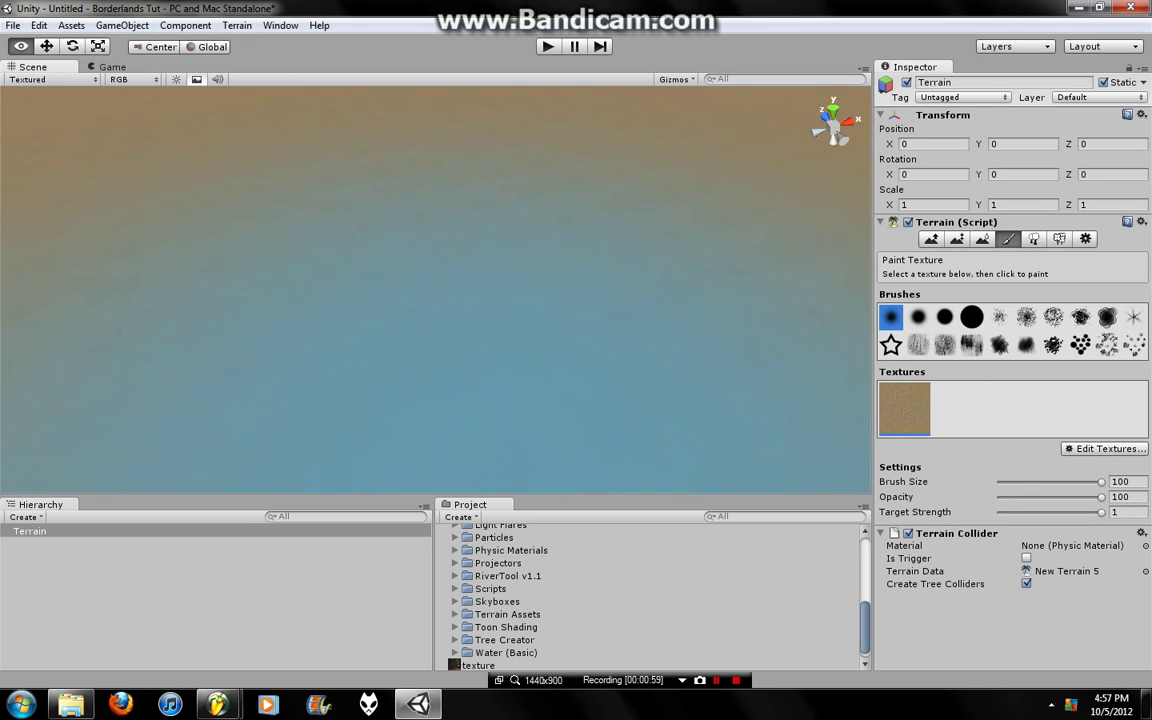
# Orbit over the textured terrain with Paint Height selected, then bring up the Shaders folder window
pyautogui.keyDown('alt'); pyautogui.moveTo(430, 300); pyautogui.dragTo(560, 260); pyautogui.keyUp('alt')
pyautogui.click(957, 238)
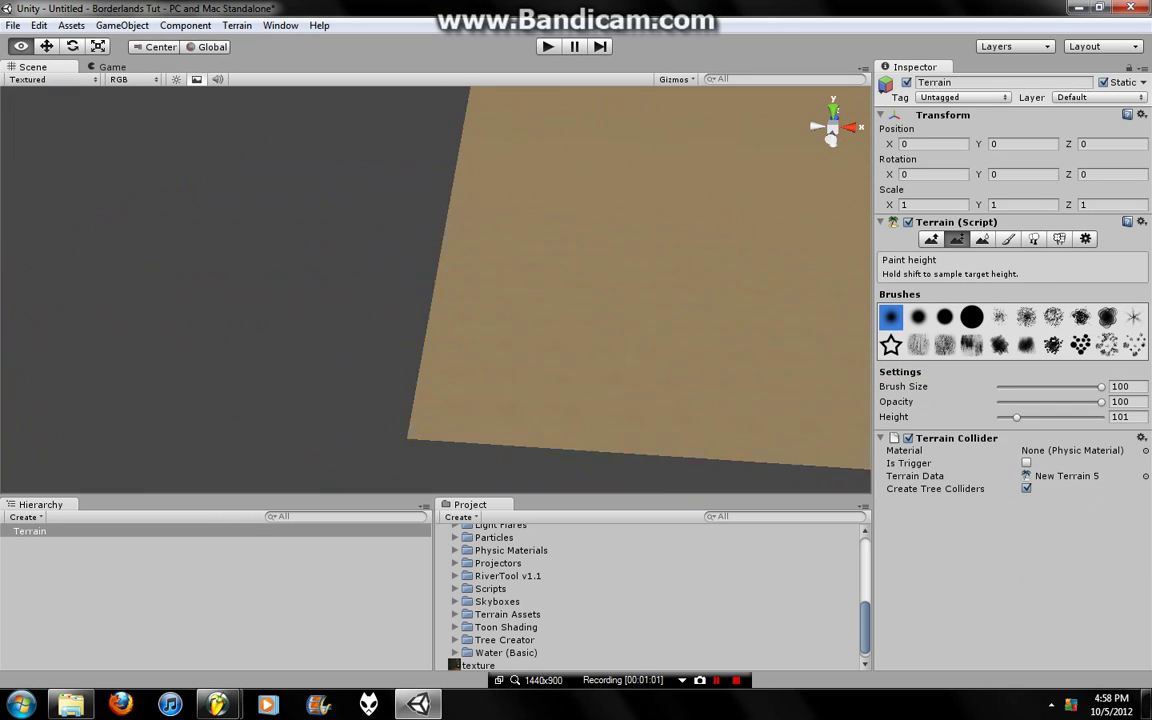
pyautogui.moveTo(430, 300)
pyautogui.keyDown('alt'); pyautogui.mouseDown()
pyautogui.moveTo(520, 300)
pyautogui.moveTo(560, 220)
pyautogui.moveTo(560, 260)
pyautogui.moveTo(620, 270)
pyautogui.moveTo(585, 225)
pyautogui.mouseUp(); pyautogui.keyUp('alt')
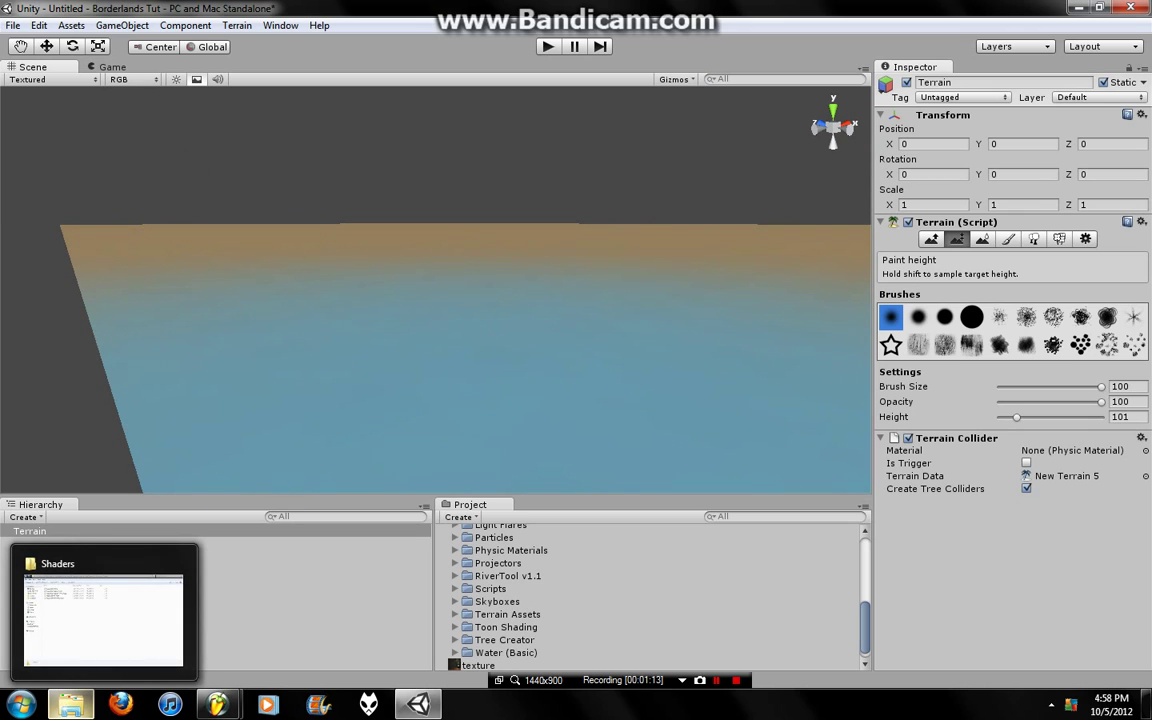
pyautogui.click(103, 615)
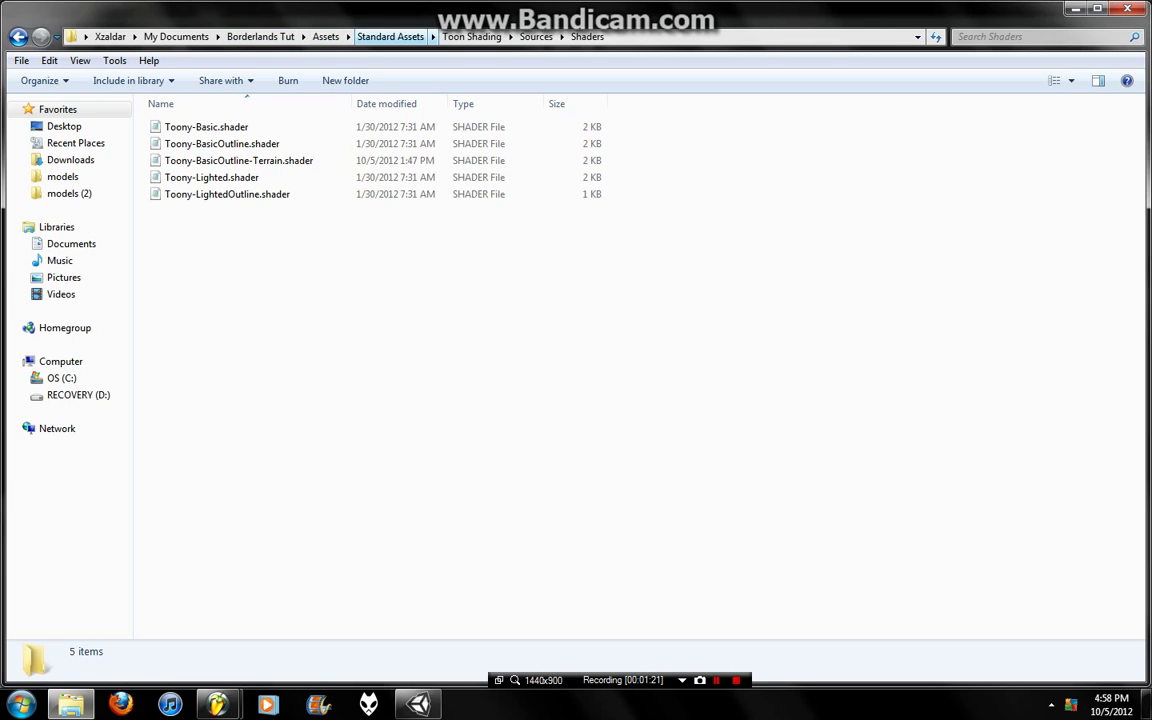
pyautogui.moveTo(432, 279); pyautogui.dragTo(215, 198)
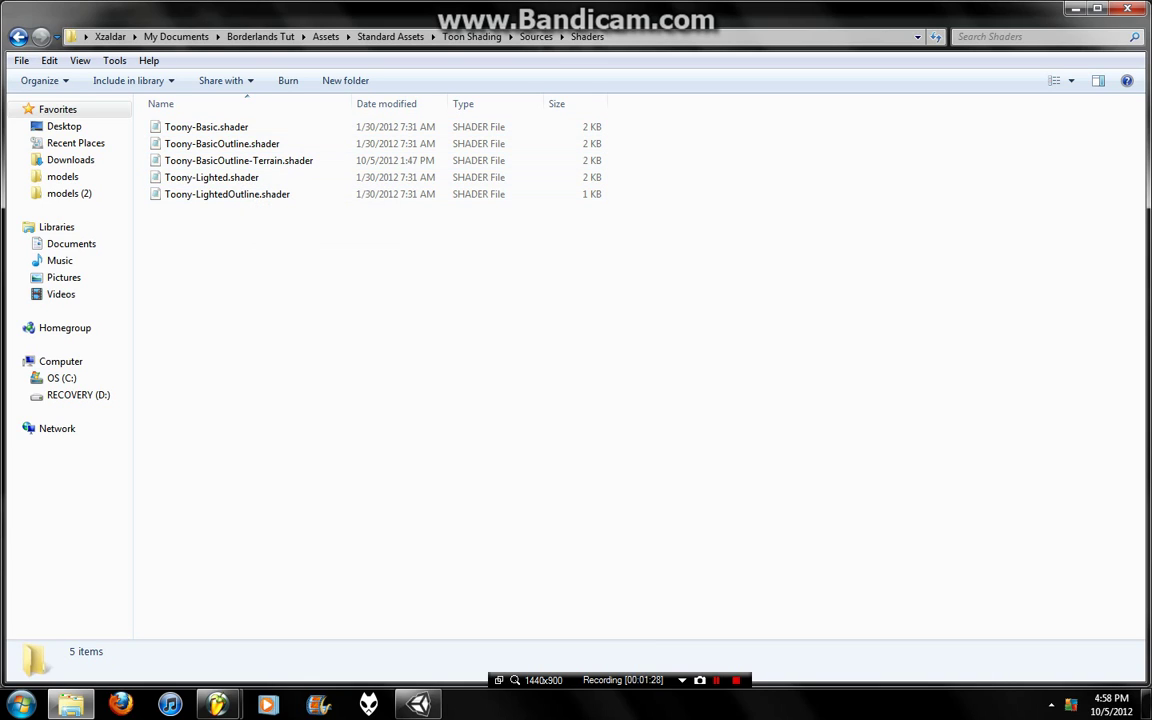
pyautogui.click(245, 160)
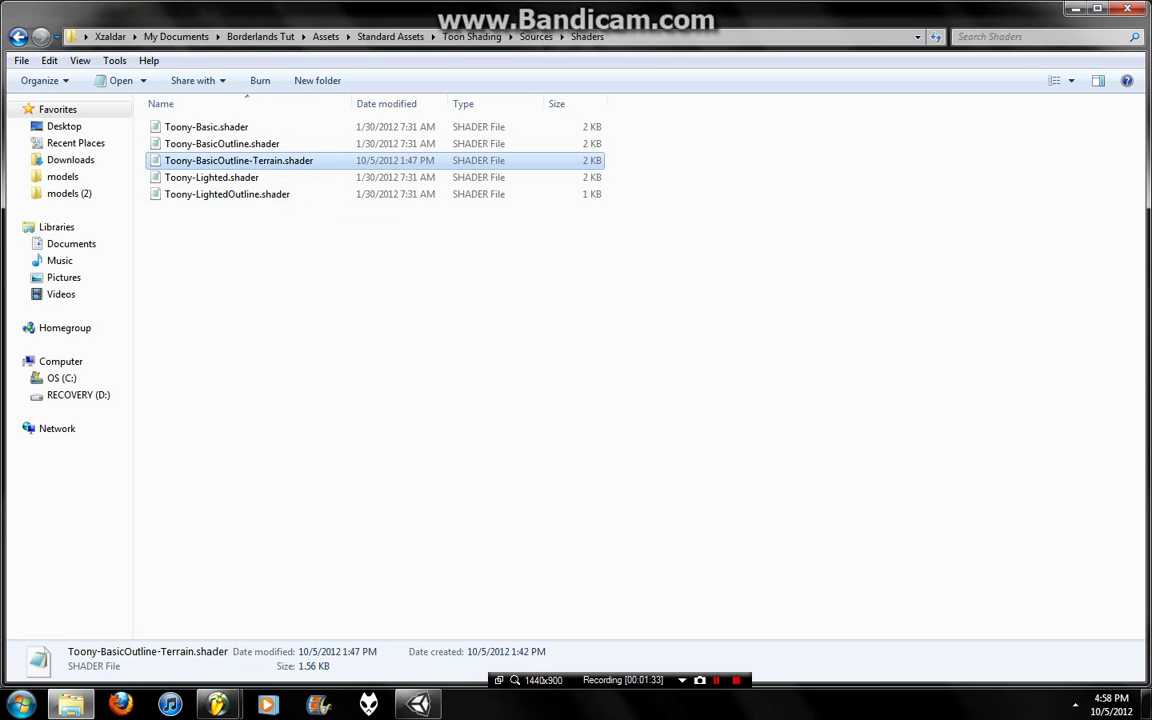
pyautogui.press('F2')
pyautogui.press('Return')
pyautogui.press('Down')
pyautogui.press('Up')
pyautogui.hotkey('ctrl', 'space')
pyautogui.hotkey('ctrl', 'space')
pyautogui.hotkey('ctrl', 'space')
# Back in Unity, orbit the terrain and switch to the Paint Texture tool
pyautogui.click(418, 705)
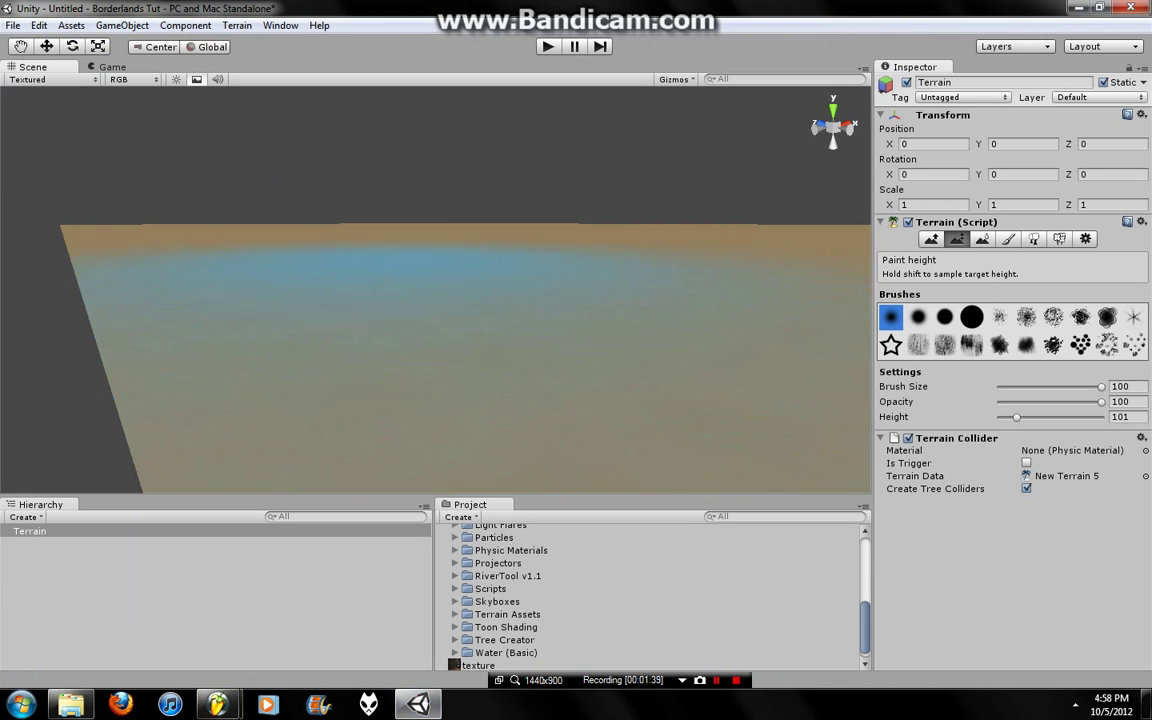
pyautogui.keyDown('alt'); pyautogui.moveTo(400, 300); pyautogui.dragTo(520, 300); pyautogui.keyUp('alt')
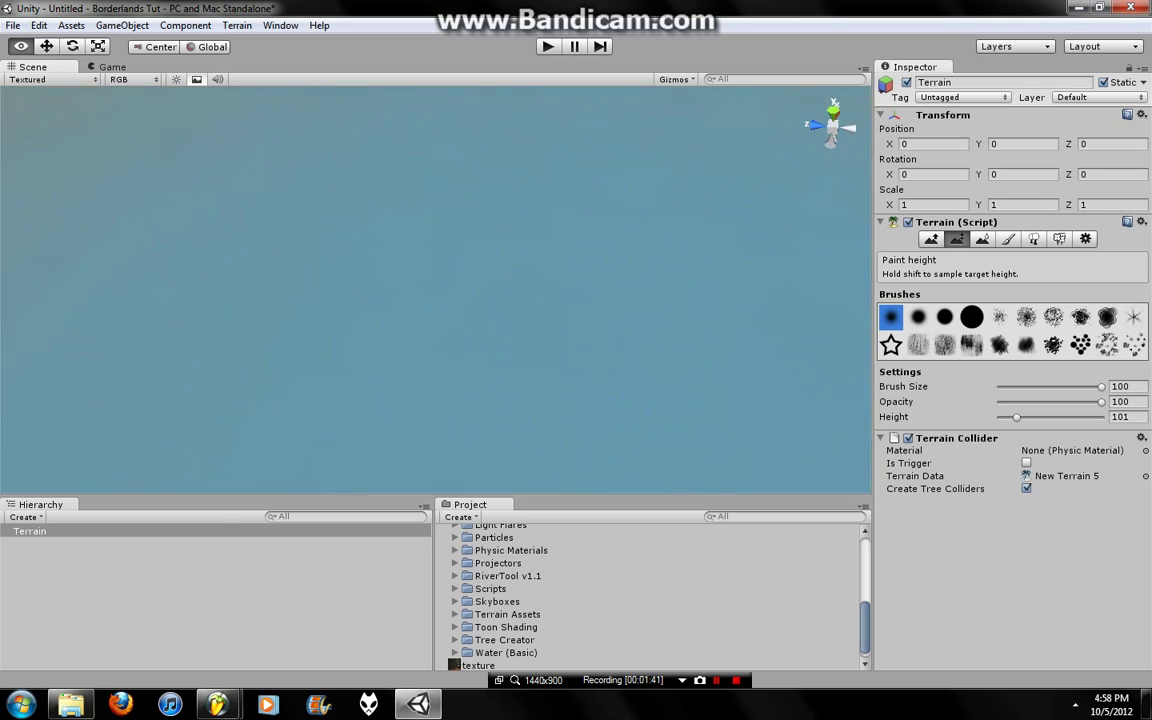
pyautogui.keyDown('alt'); pyautogui.moveTo(400, 300); pyautogui.dragTo(400, 270); pyautogui.keyUp('alt')
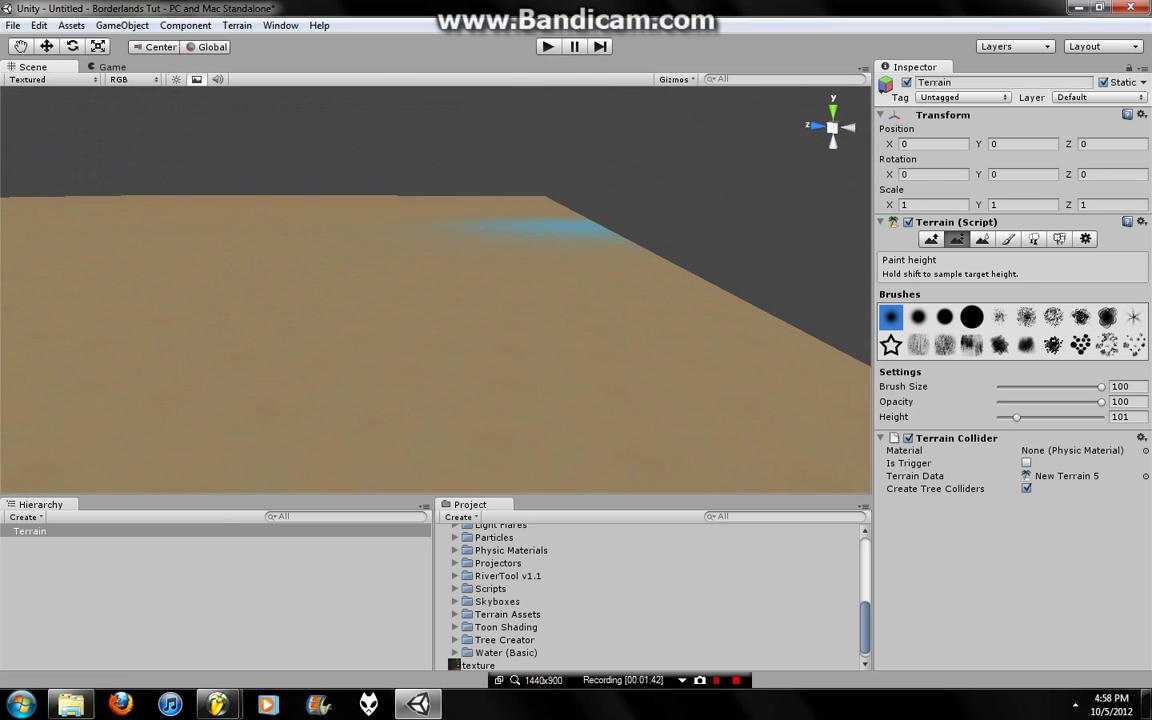
pyautogui.hotkey('shift', 'e')
pyautogui.hotkey('shift', 'q')
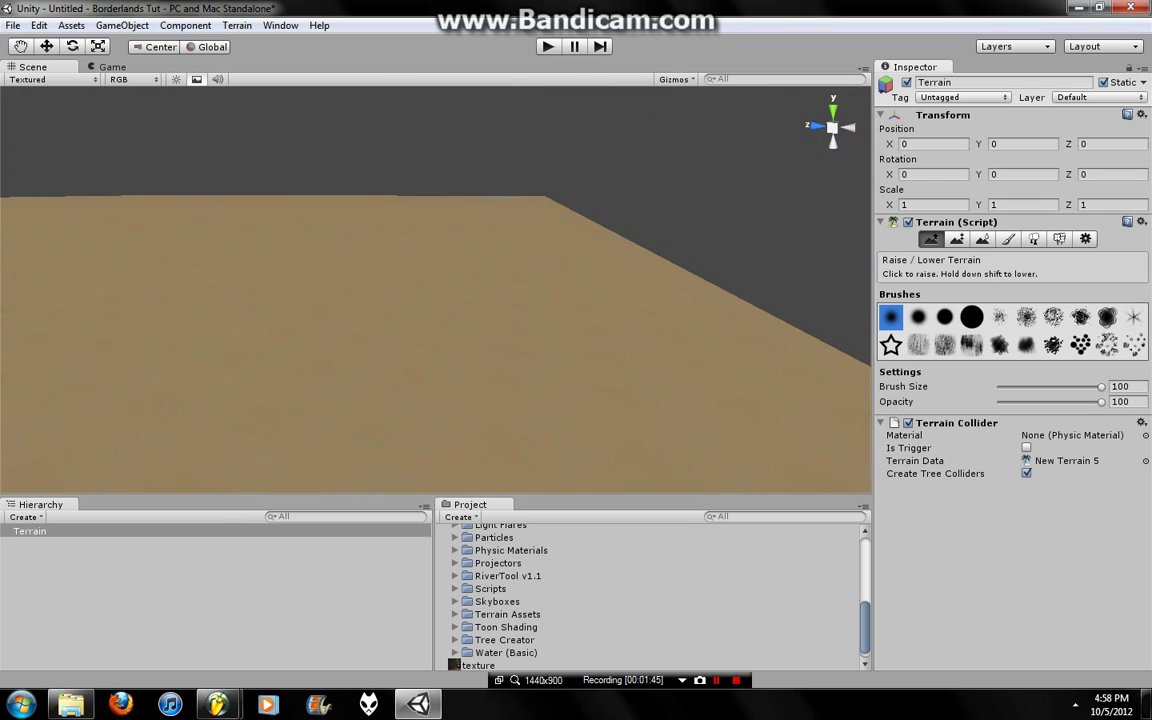
pyautogui.hotkey('shift', 'r')
# Set the GoodDirt texture's Tile Size X and Y to 50 and apply
pyautogui.click(1105, 448)
pyautogui.click(1062, 468)
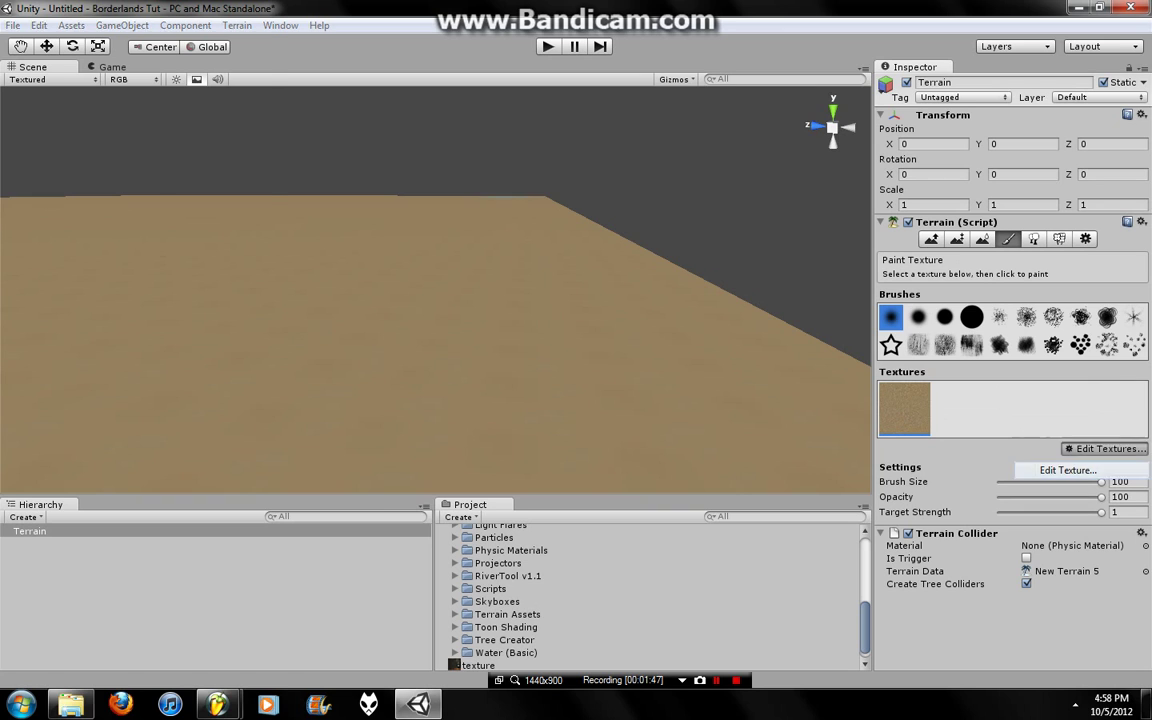
pyautogui.press('Tab')
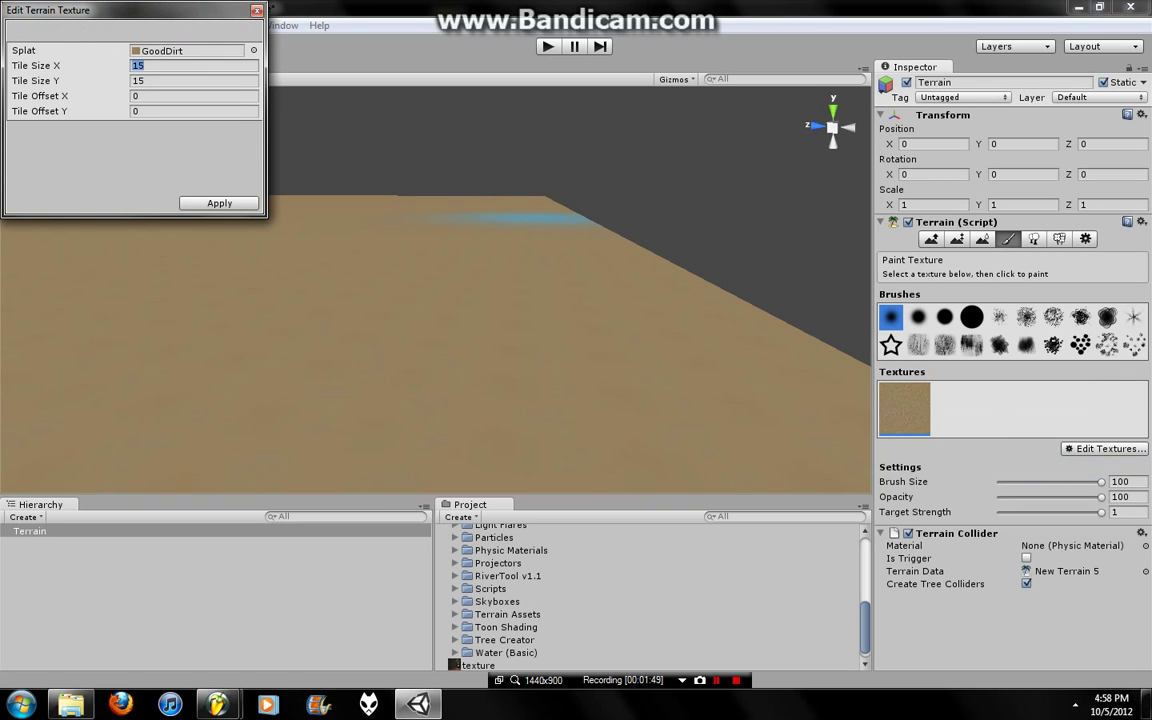
pyautogui.write('100')
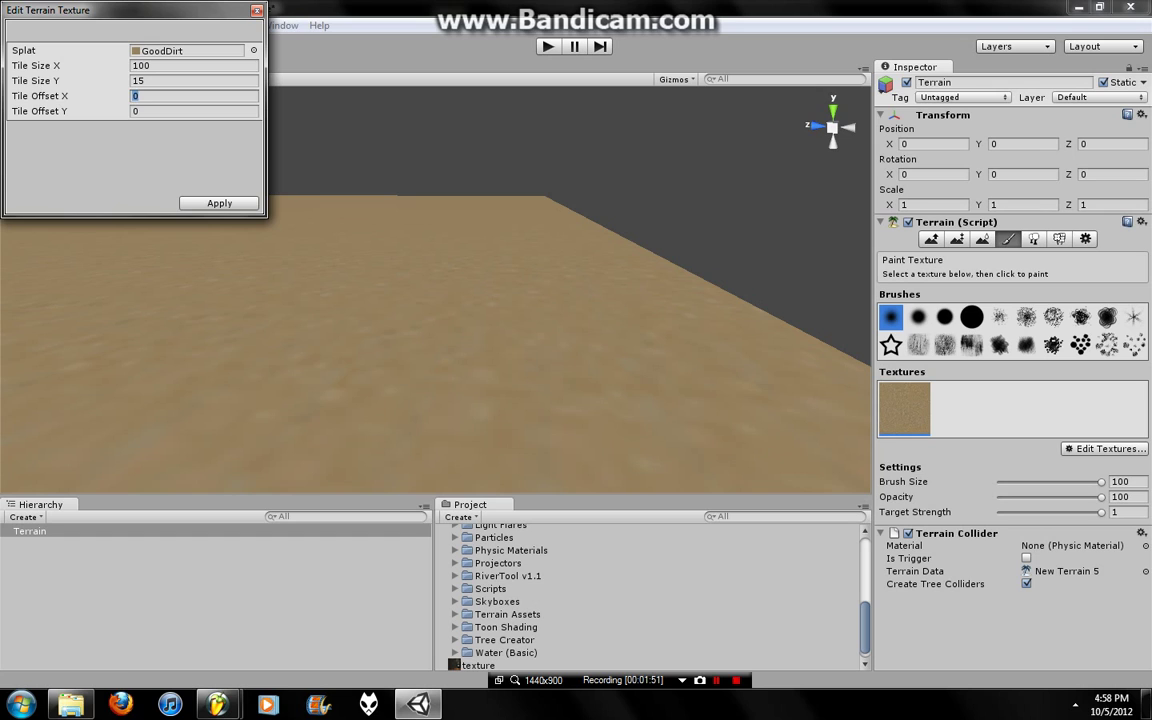
pyautogui.press('Tab')
pyautogui.write('00')
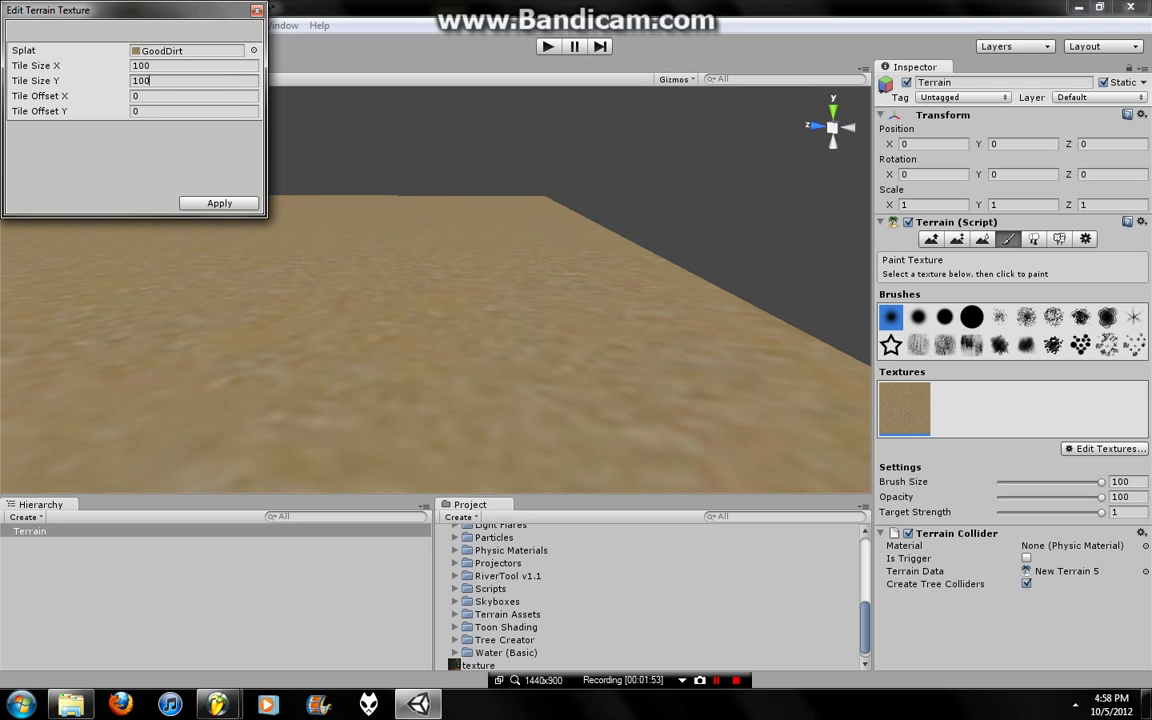
pyautogui.hotkey('shift', 'Tab')
pyautogui.write('5')
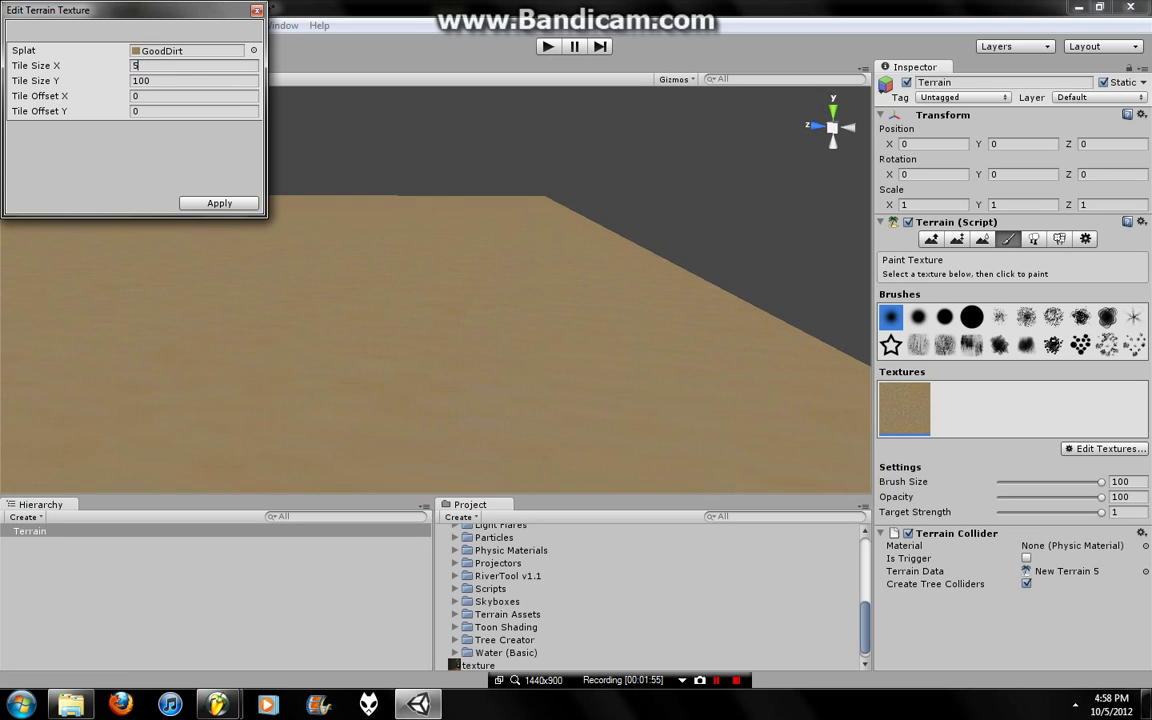
pyautogui.write('0')
pyautogui.press('Tab')
pyautogui.write('5')
pyautogui.write('0')
pyautogui.press('BackSpace')
pyautogui.press('Return')
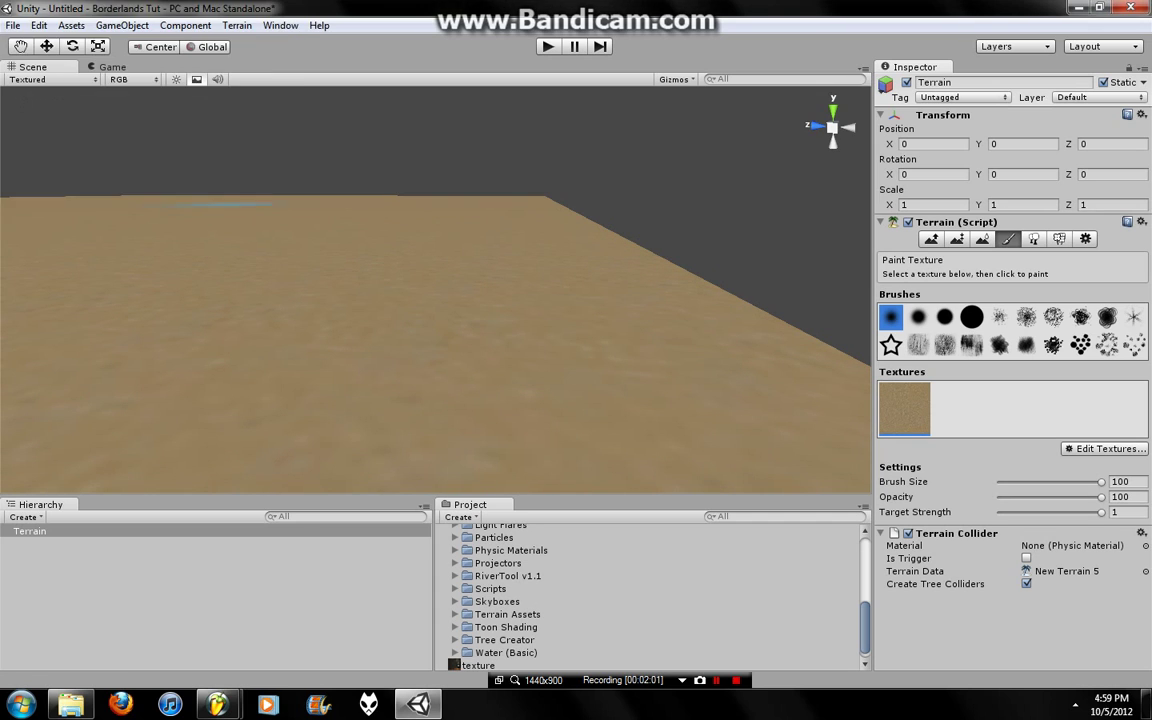
# Drag the First Person Controller from Standard Assets onto the terrain
pyautogui.press('F2')
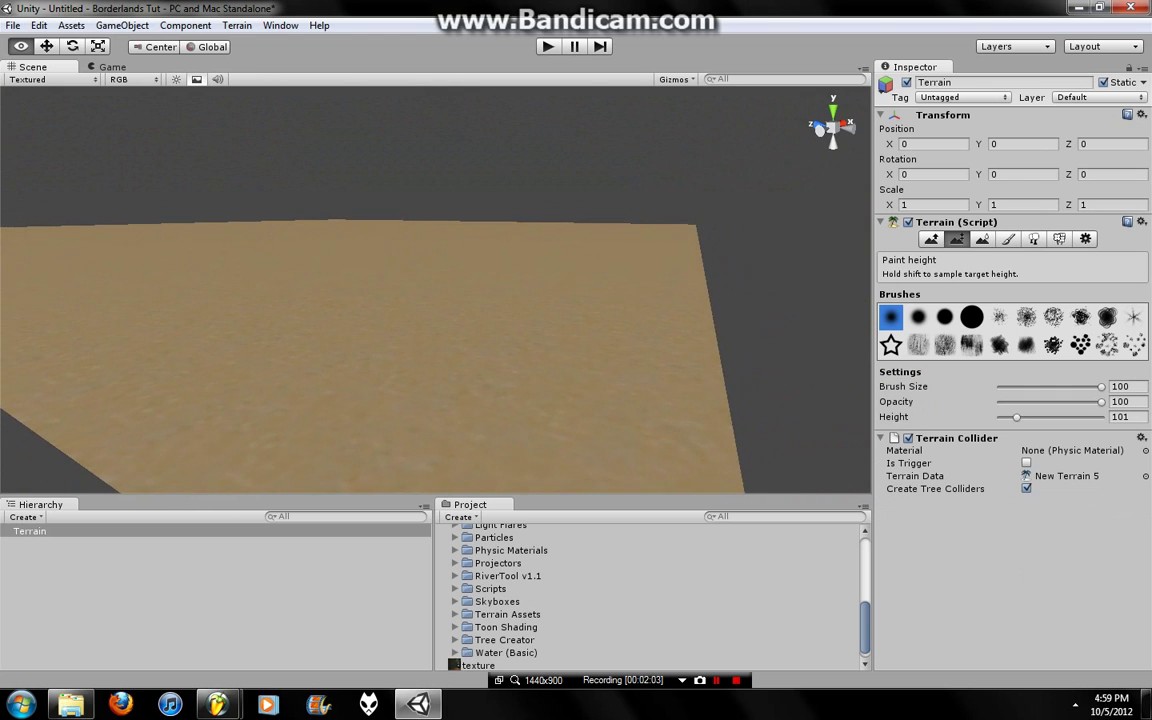
pyautogui.scroll(3, 650, 595)
pyautogui.scroll(3, 650, 595)
pyautogui.scroll(-1, 650, 595)
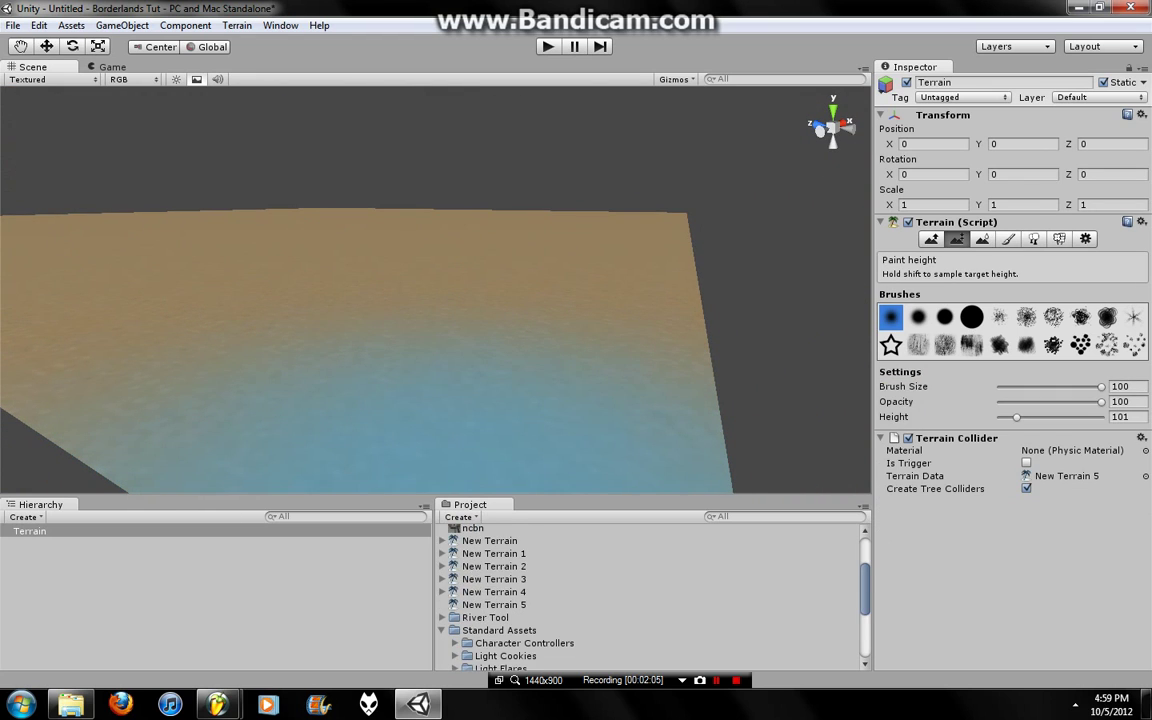
pyautogui.scroll(-3, 650, 595)
pyautogui.click(455, 595)
pyautogui.click(538, 620)
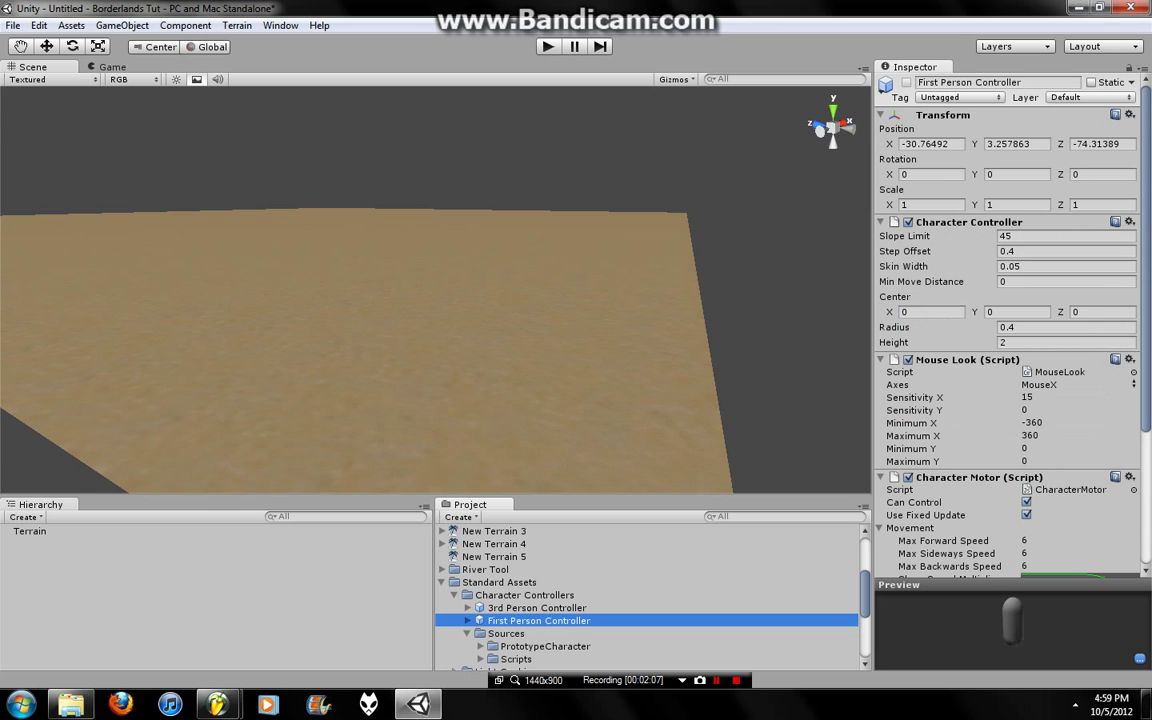
pyautogui.moveTo(538, 620); pyautogui.dragTo(222, 351)
pyautogui.moveTo(386, 354); pyautogui.dragTo(386, 354)
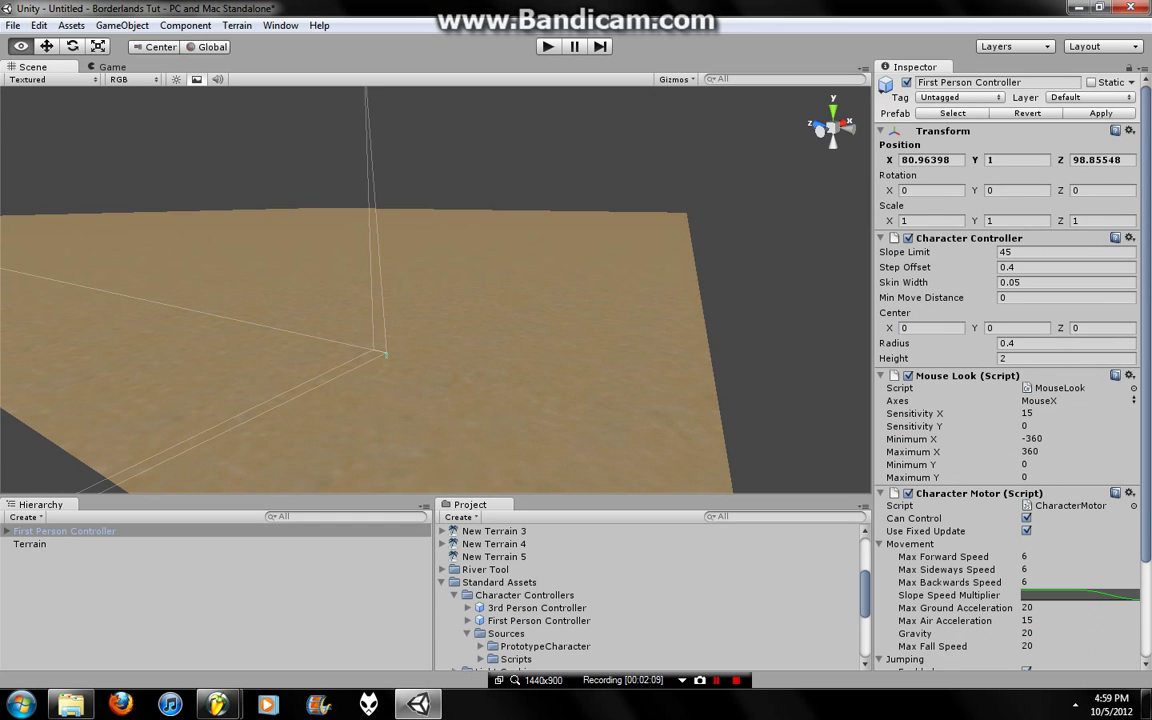
# Lift the controller capsule to about 2 units high with the Move tool
pyautogui.keyDown('alt'); pyautogui.moveTo(436, 290); pyautogui.dragTo(436, 250); pyautogui.keyUp('alt')
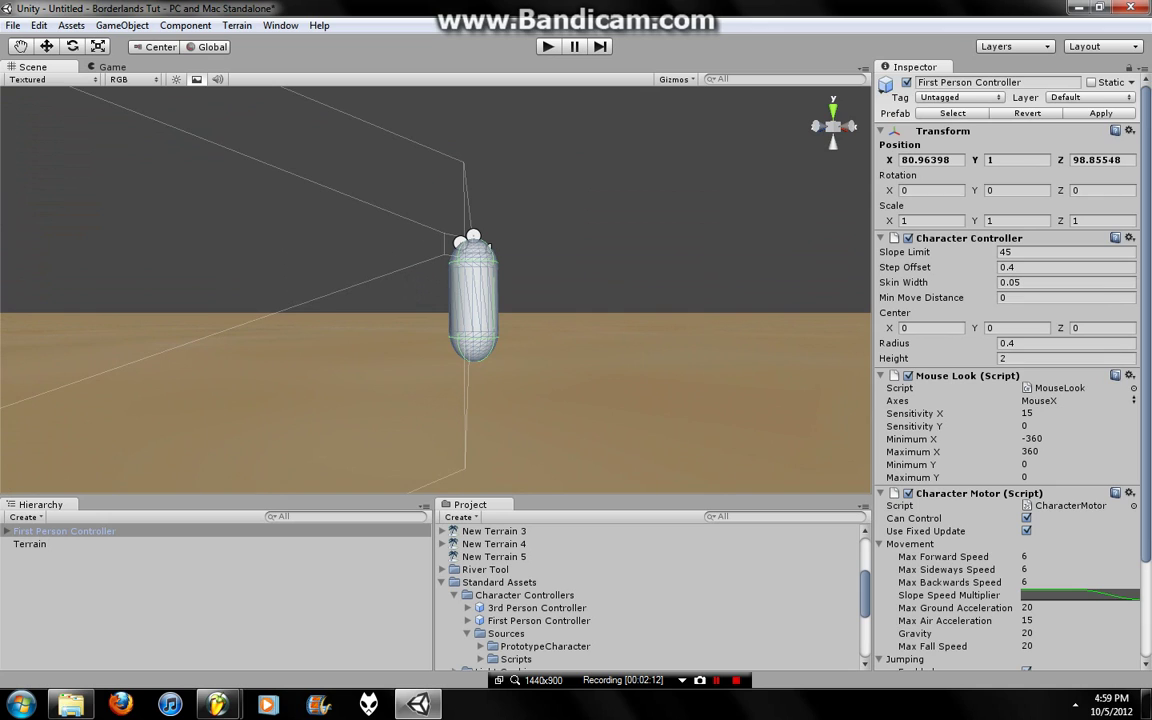
pyautogui.press('w')
pyautogui.moveTo(473, 236); pyautogui.dragTo(473, 178)
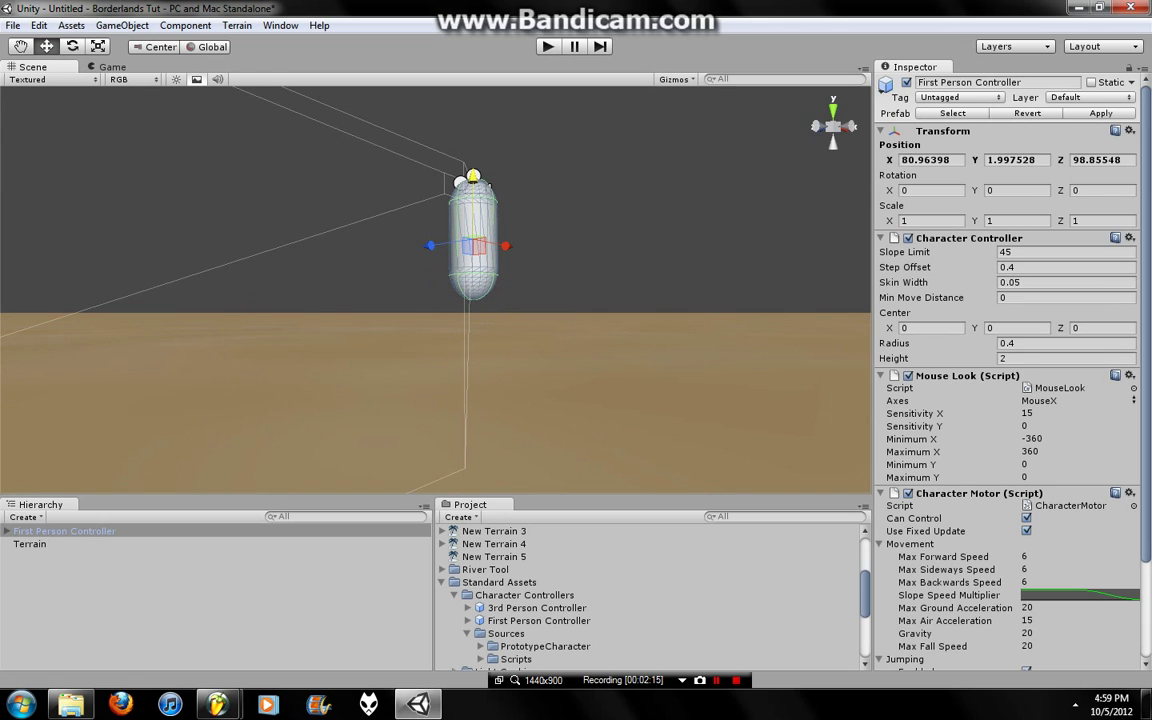
# Set the Character Motor's Max Forward and Sideways Speed to 12
pyautogui.scroll(-2, 1010, 370)
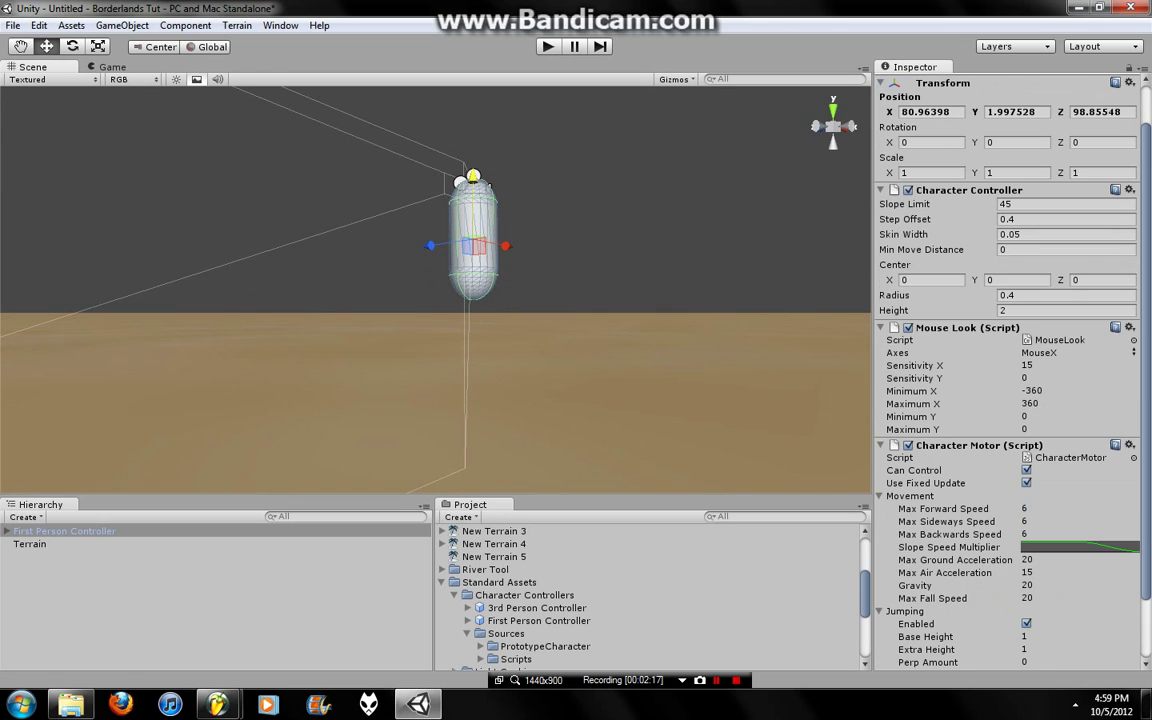
pyautogui.click(1030, 508)
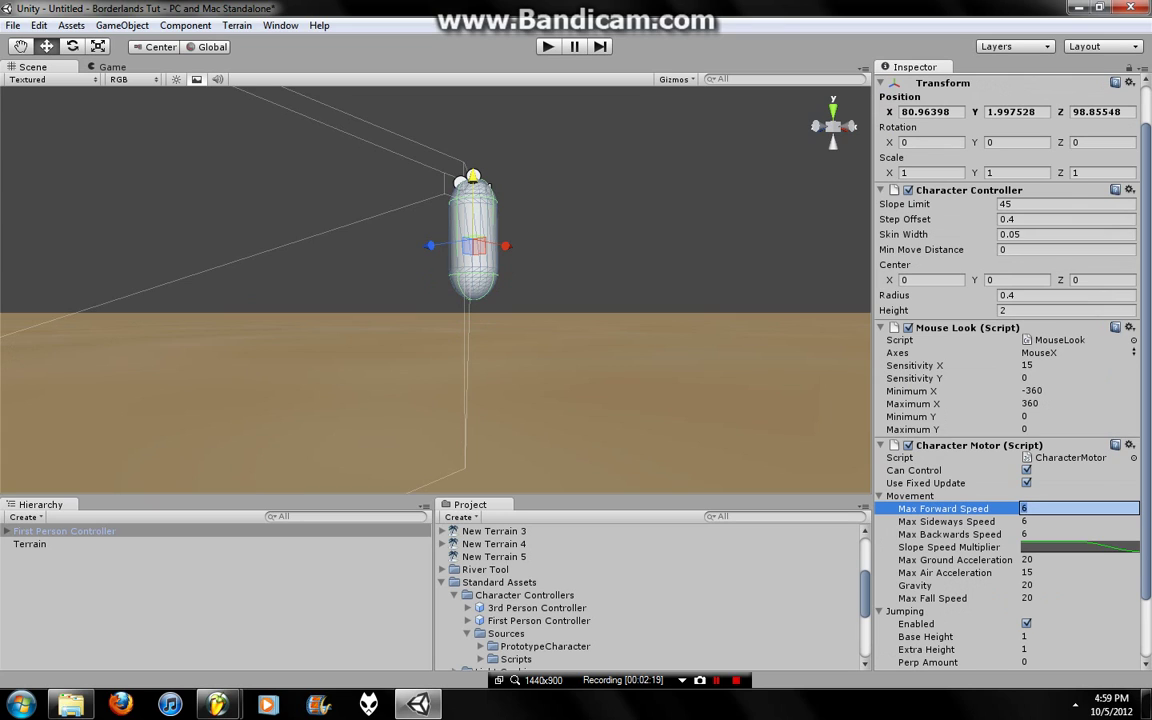
pyautogui.write('12')
pyautogui.press('Tab')
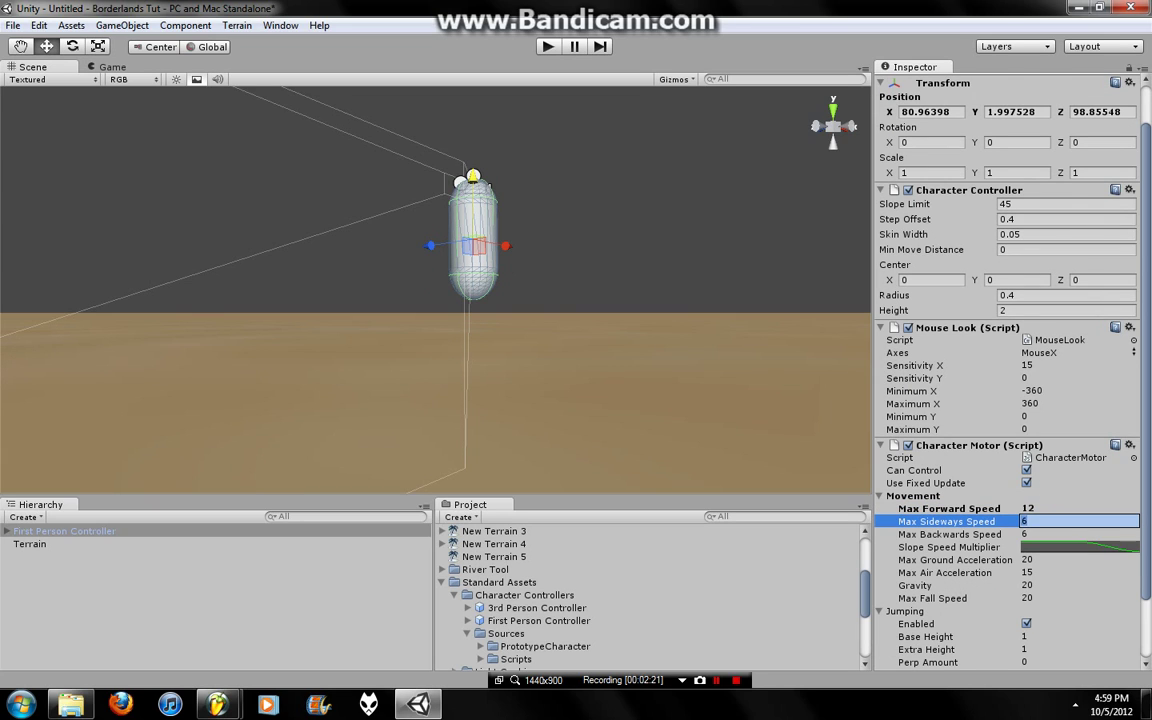
pyautogui.write('12')
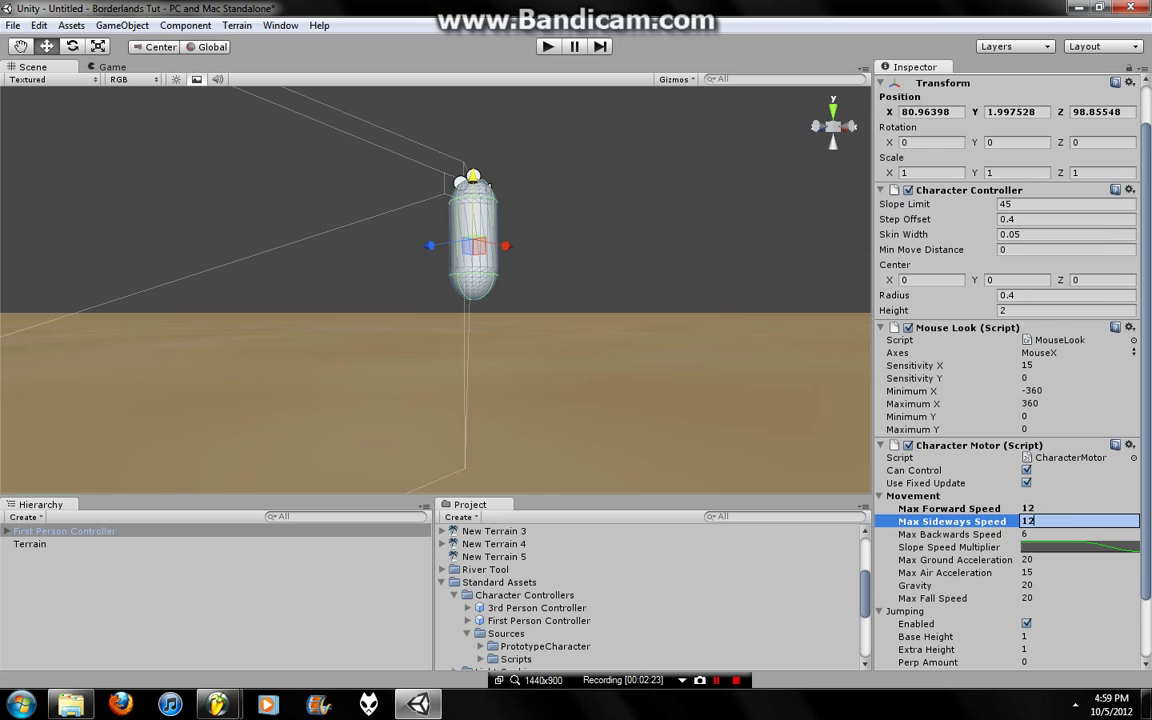
pyautogui.press('Tab')
# Save the scene as Tut1
pyautogui.click(13, 25)
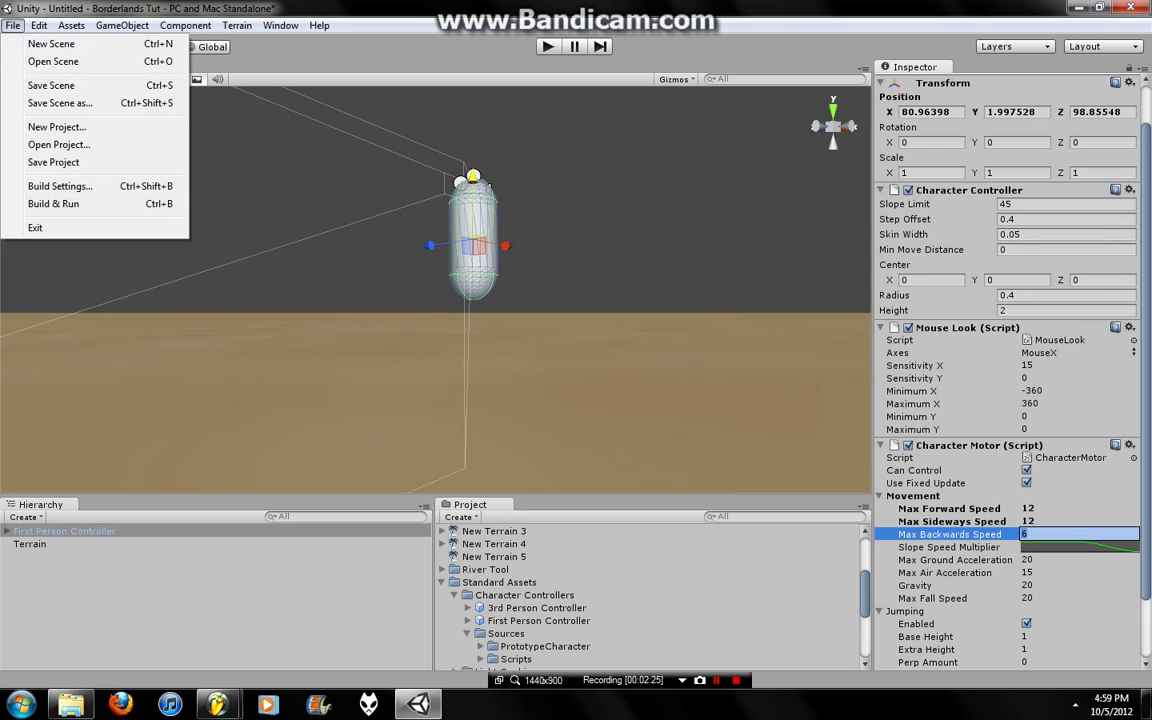
pyautogui.click(50, 85)
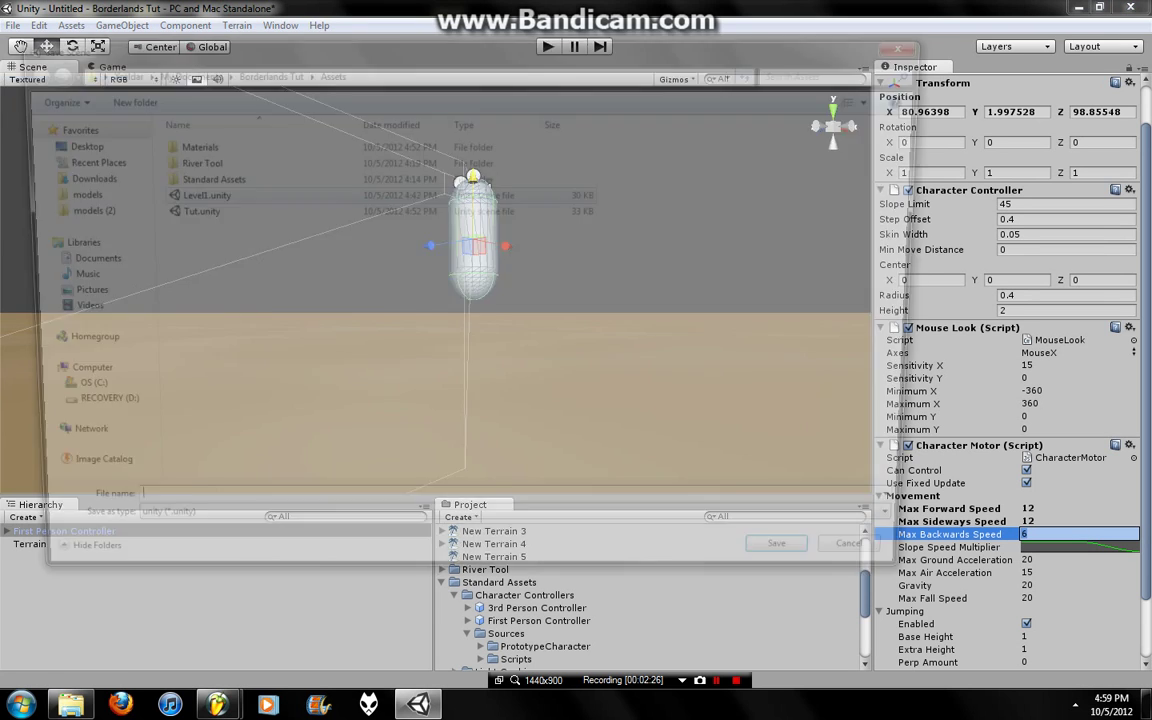
pyautogui.write('T')
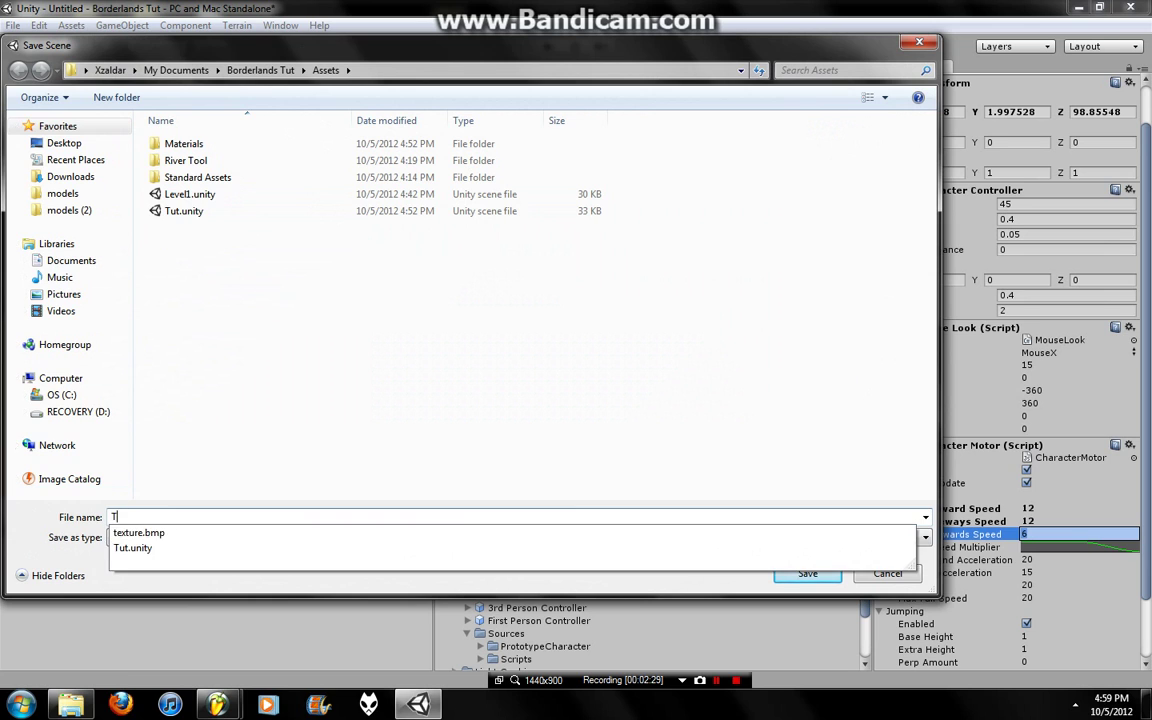
pyautogui.write('ut1')
pyautogui.press('Return')
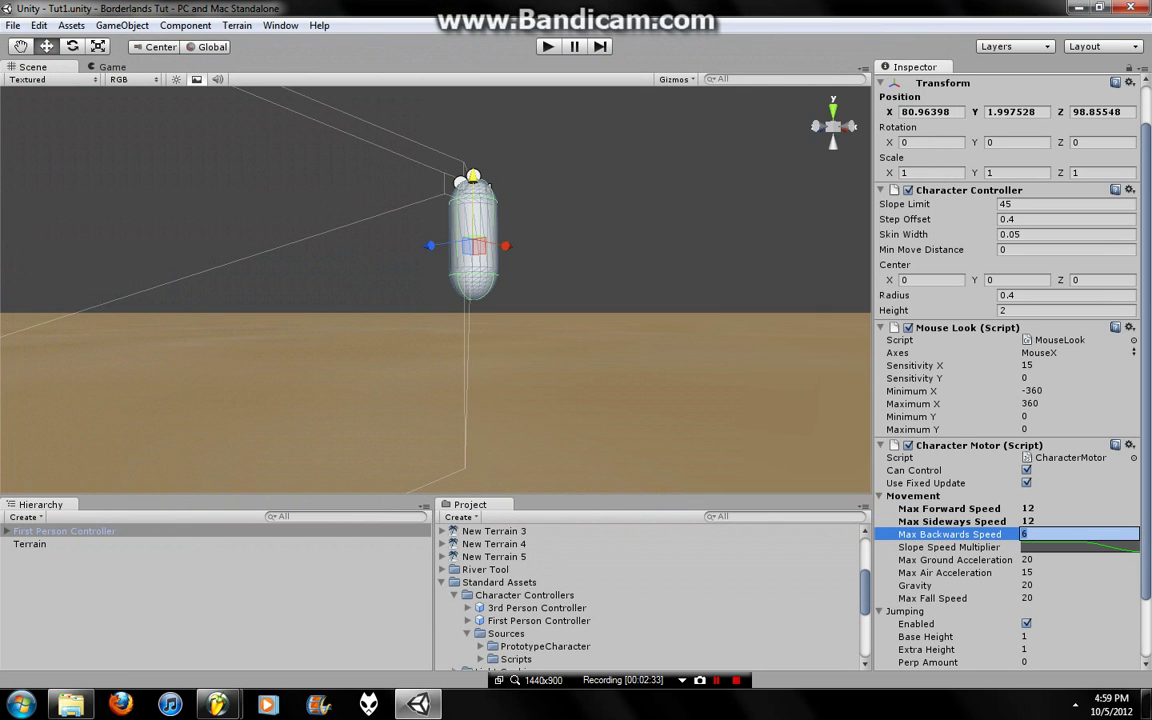
# Set jump Base Height and Extra Height to 2, then save the scene
pyautogui.scroll(-1, 1005, 400)
pyautogui.scroll(-1, 1005, 400)
pyautogui.click(1078, 563)
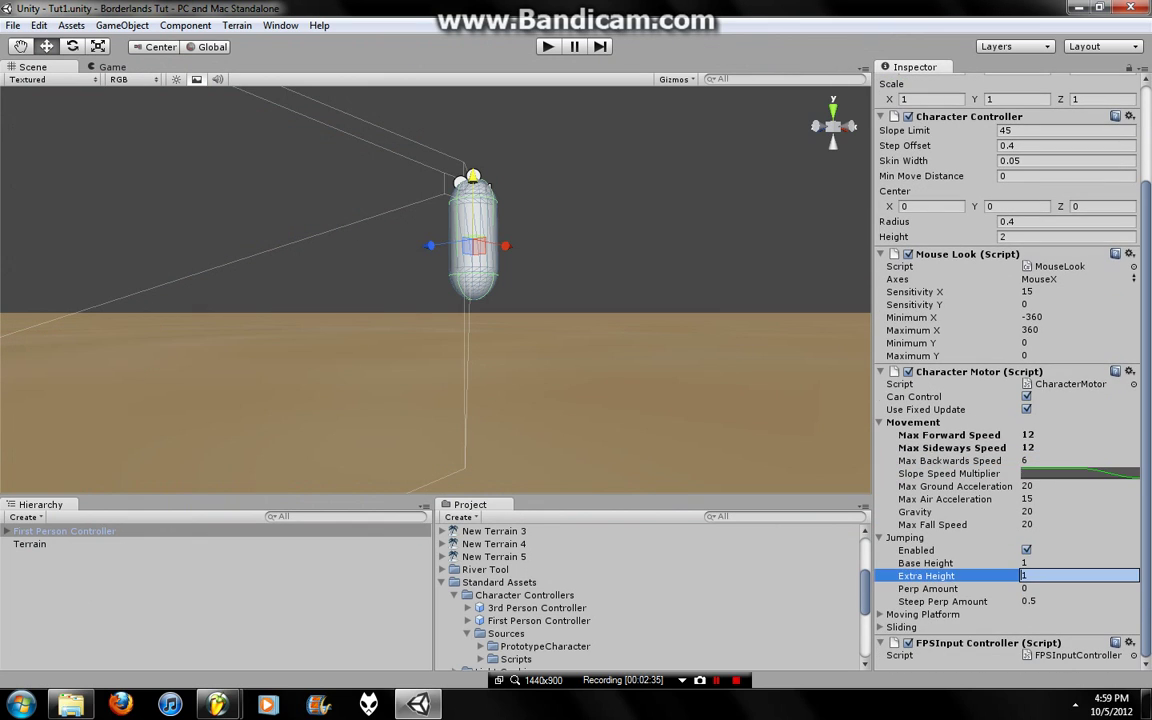
pyautogui.write('2')
pyautogui.press('Tab')
pyautogui.write('2')
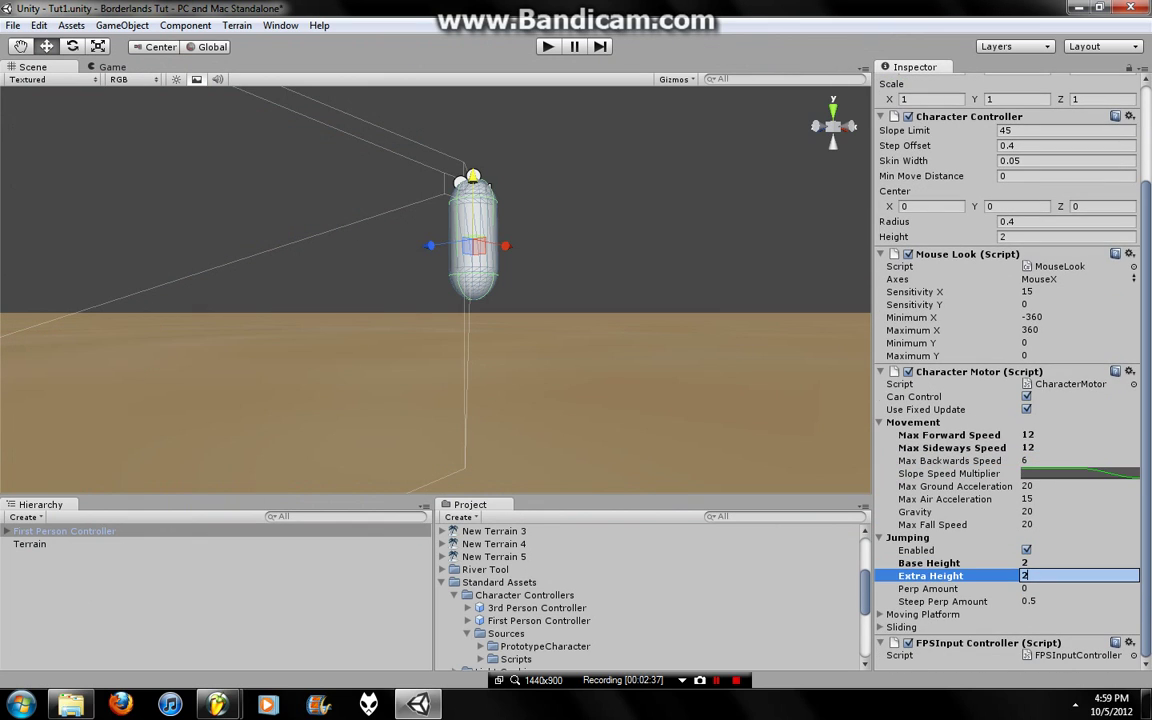
pyautogui.hotkey('alt', 'f')
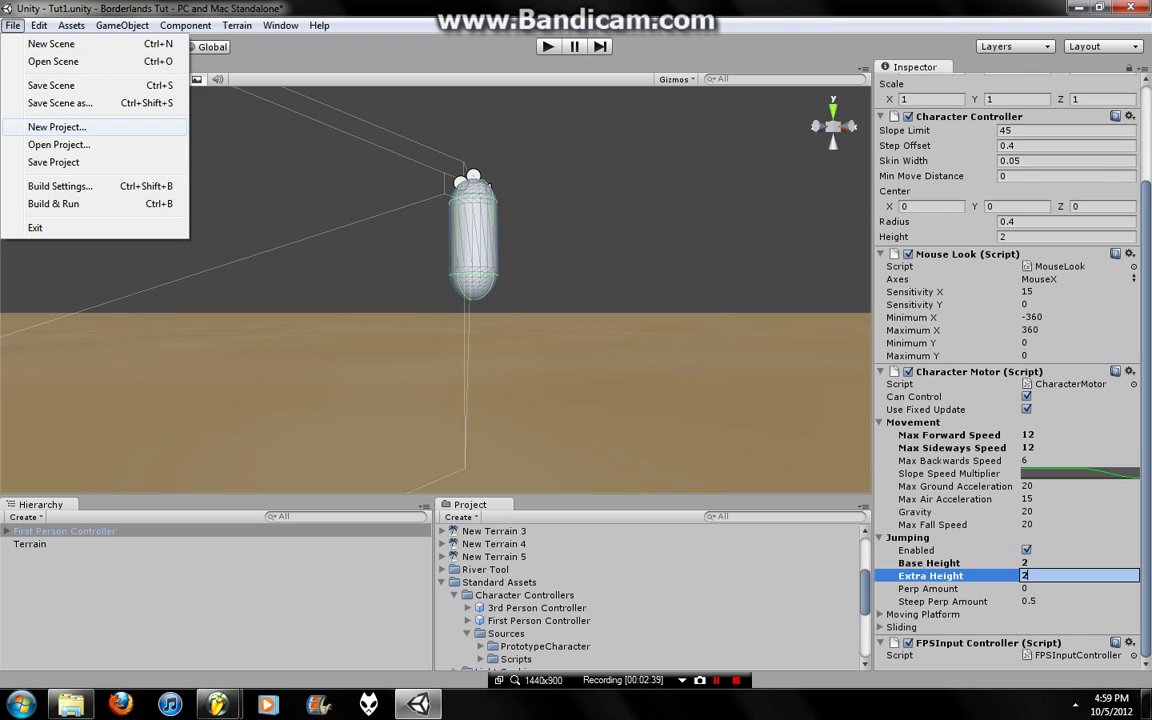
pyautogui.press('Return')
pyautogui.hotkey('ctrl', 'p')
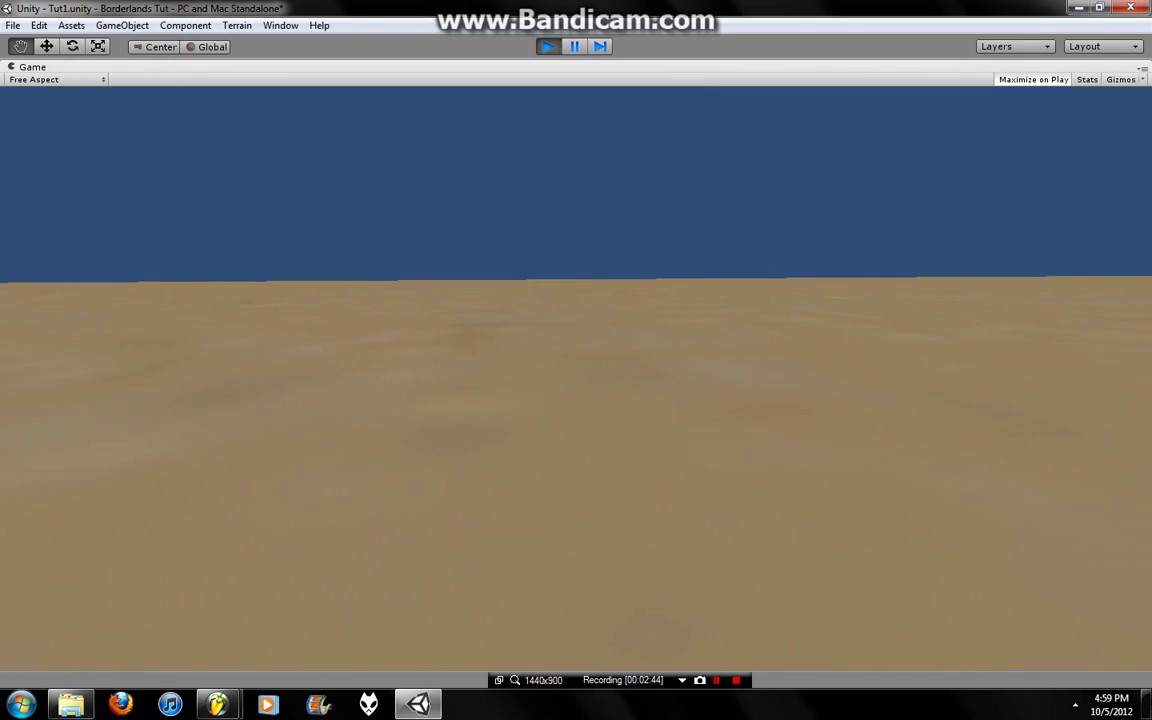
pyautogui.hotkey('ctrl', 'p')
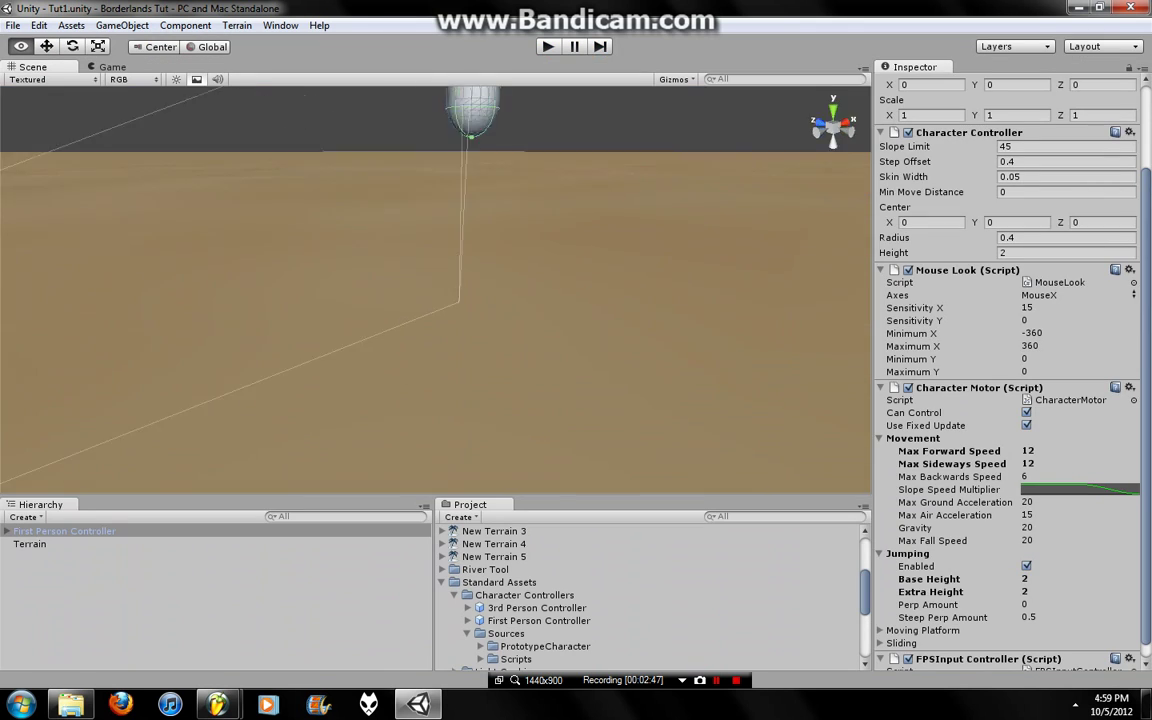
pyautogui.press('f')
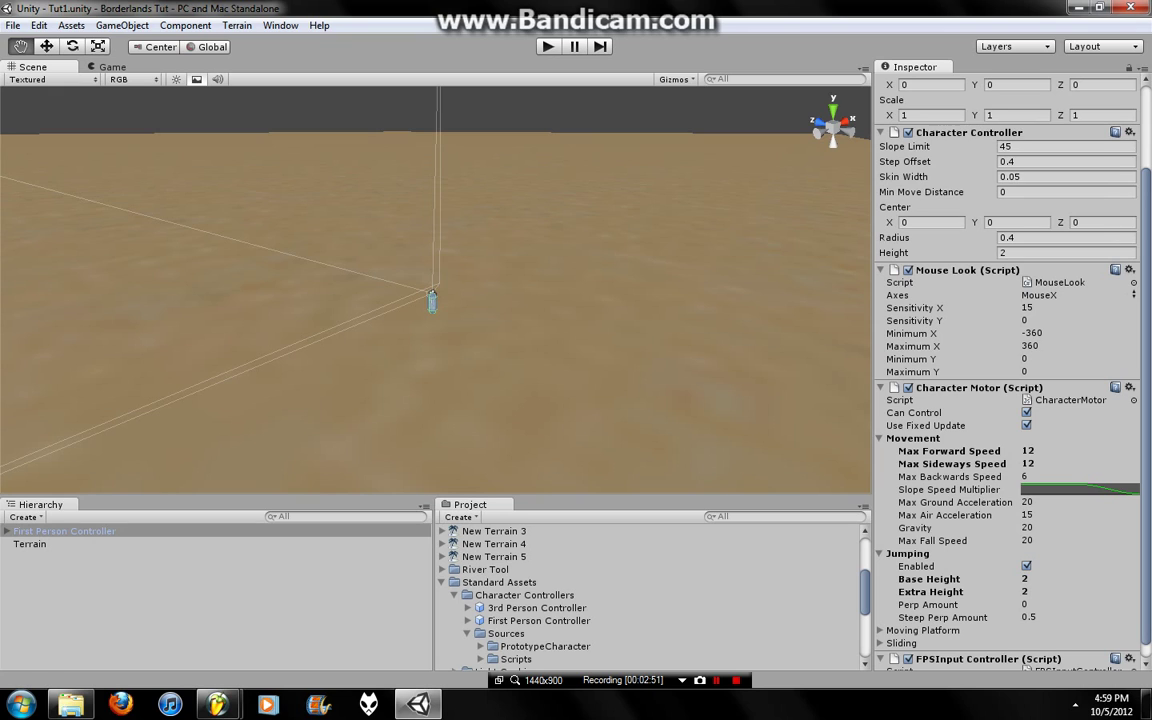
# Raise a tall hill on the terrain with a splatter brush, then undo it
pyautogui.click(30, 544)
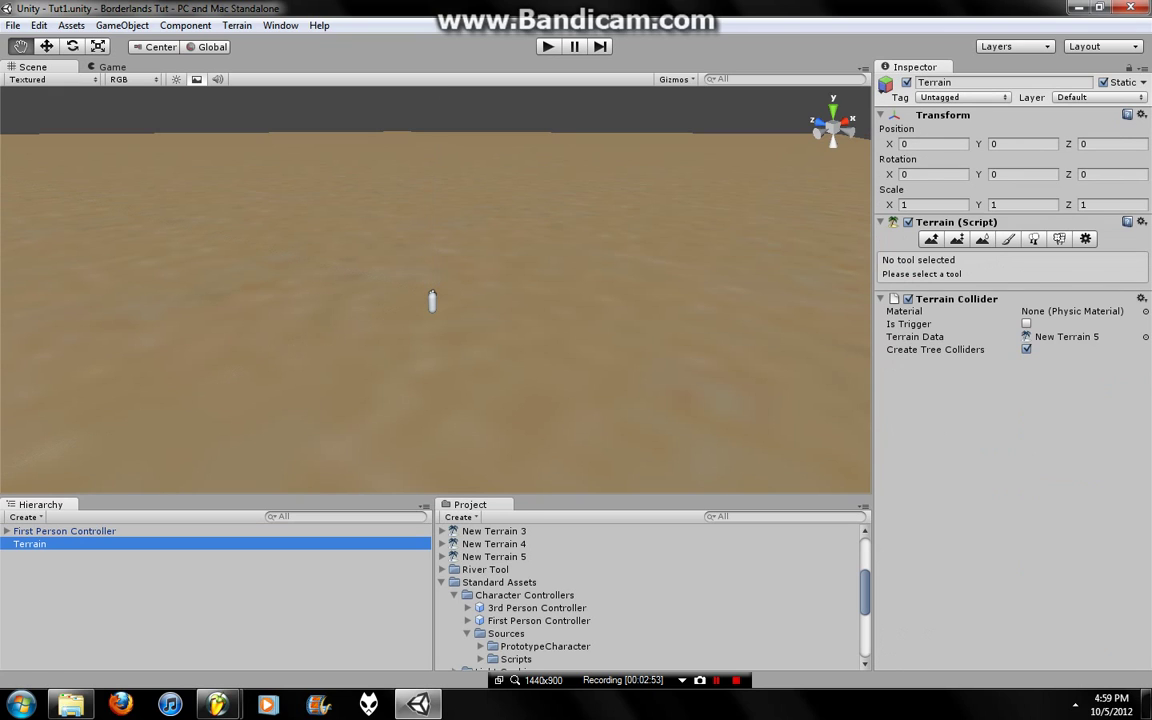
pyautogui.click(957, 239)
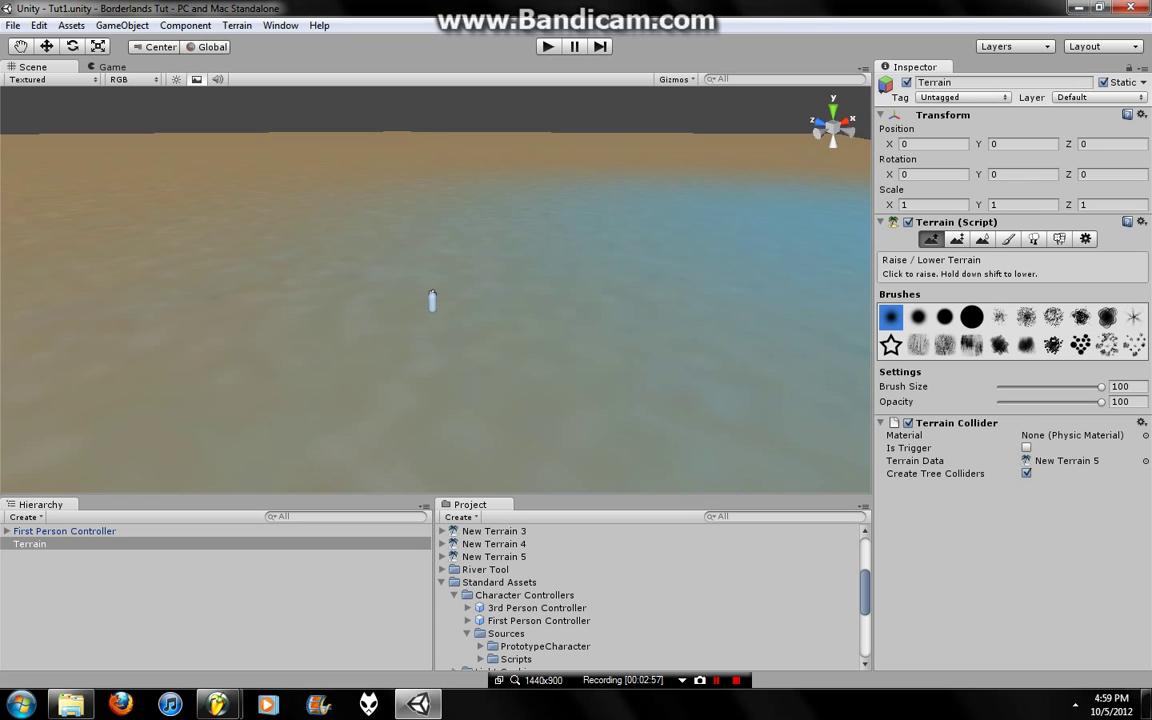
pyautogui.click(999, 345)
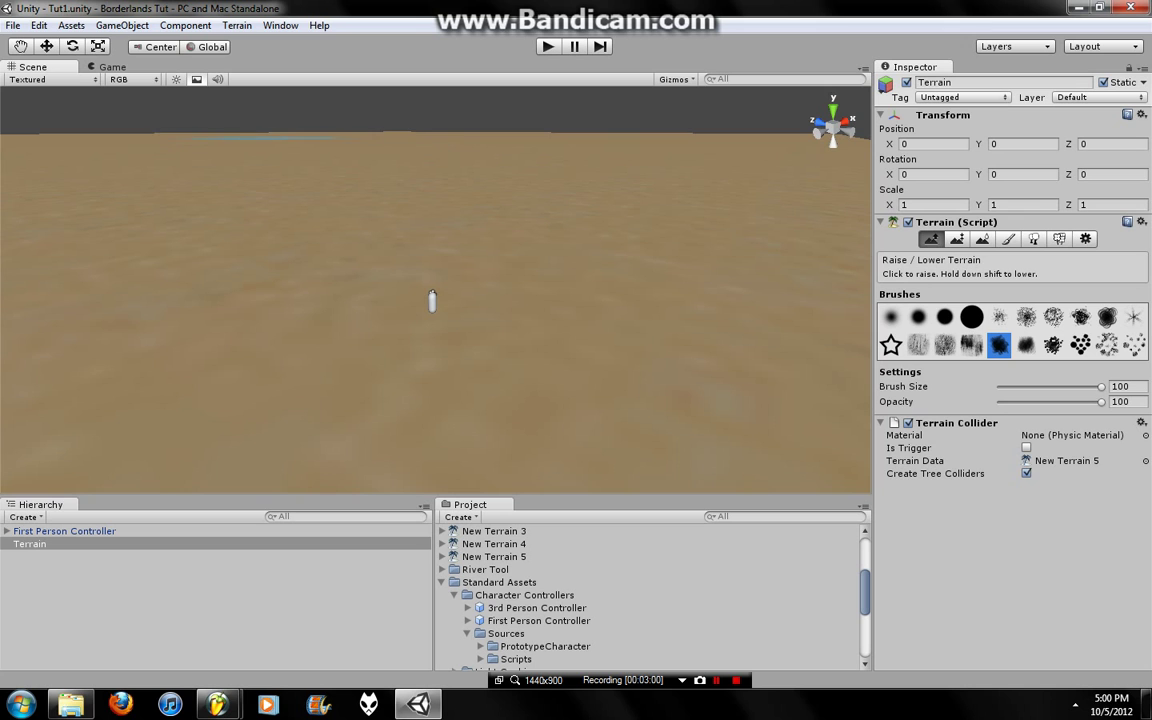
pyautogui.moveTo(265, 137); pyautogui.dragTo(255, 140)
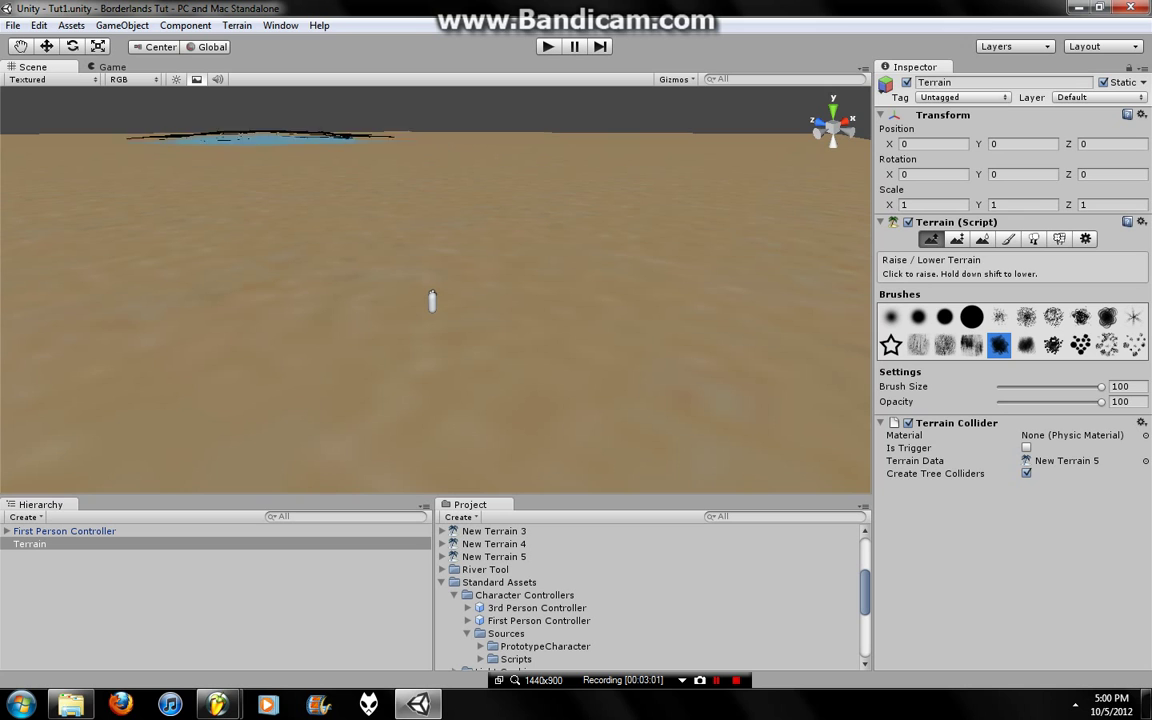
pyautogui.scroll(5, 435, 290)
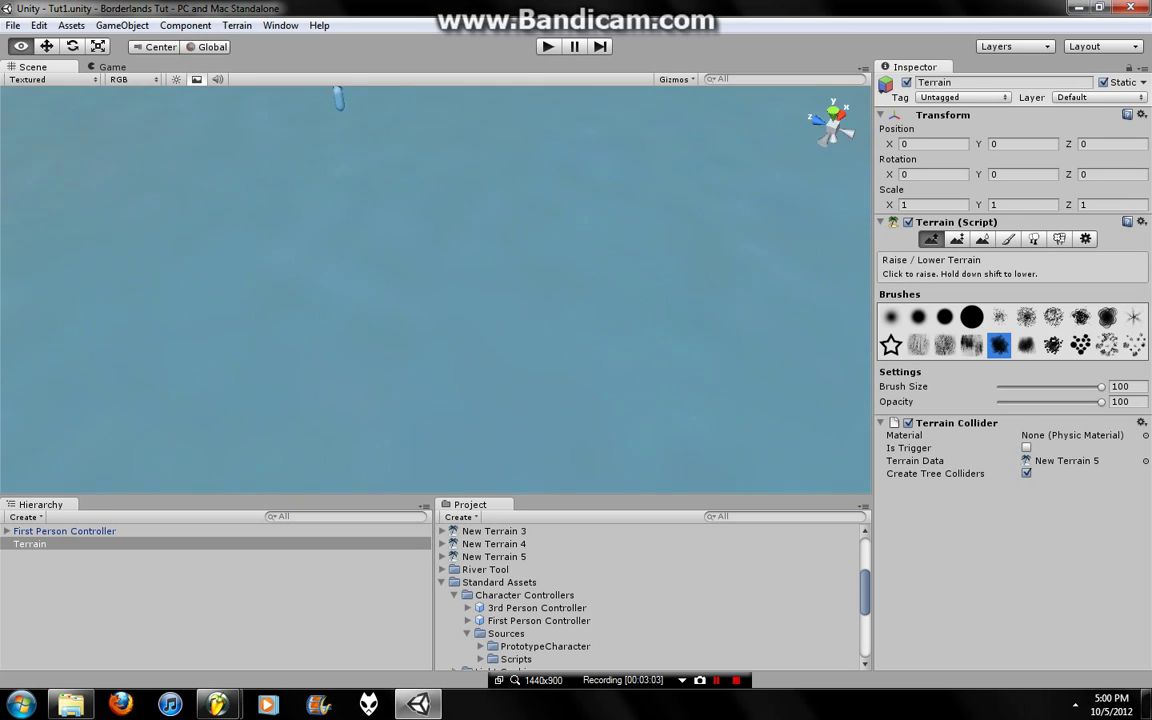
pyautogui.moveTo(435, 290); pyautogui.dragTo(479, 408, button='right')
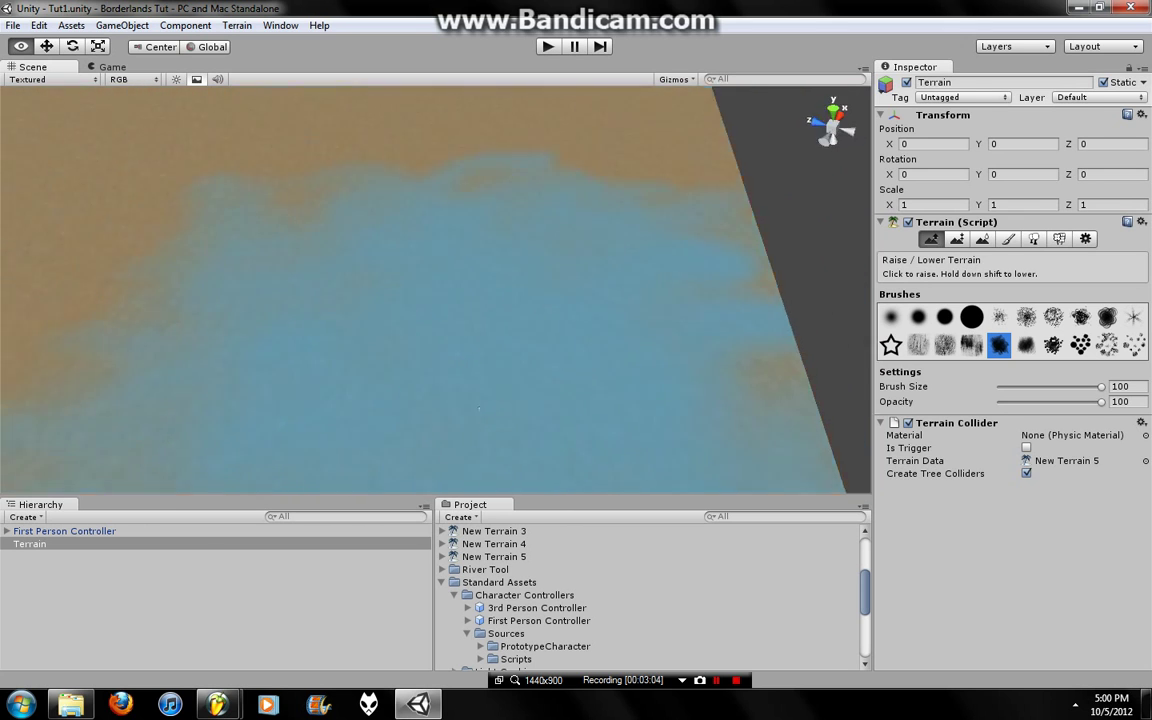
pyautogui.scroll(-5, 479, 408)
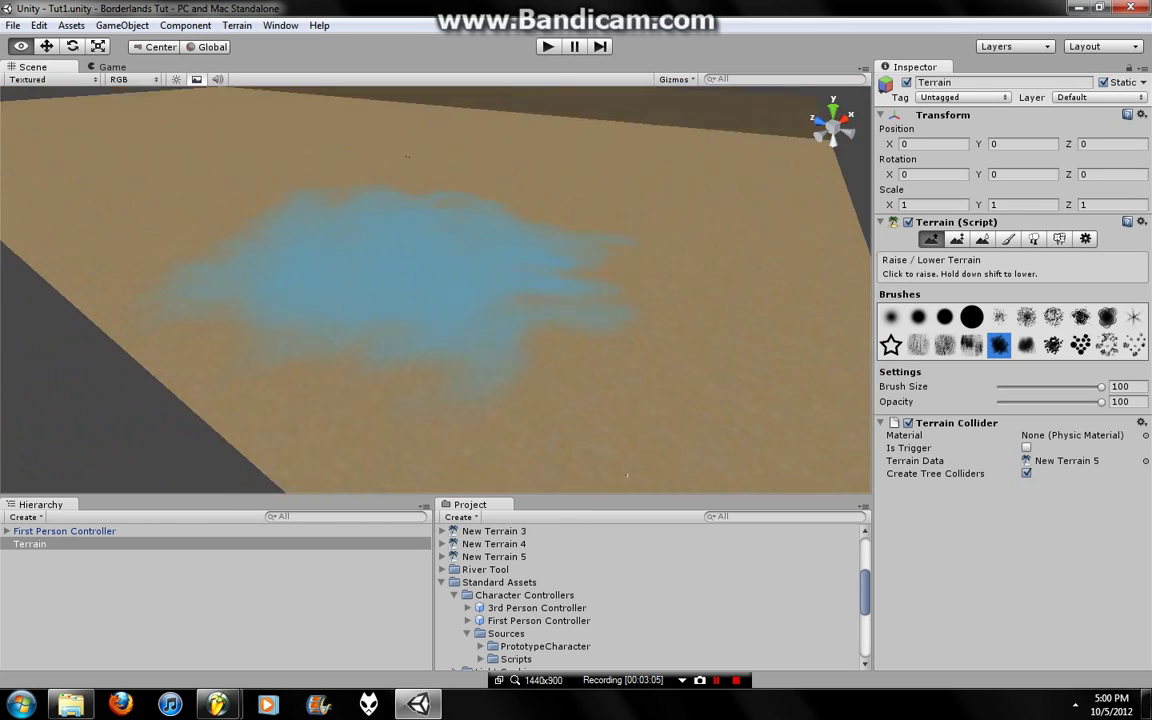
pyautogui.scroll(-3, 520, 430)
pyautogui.scroll(6, 580, 460)
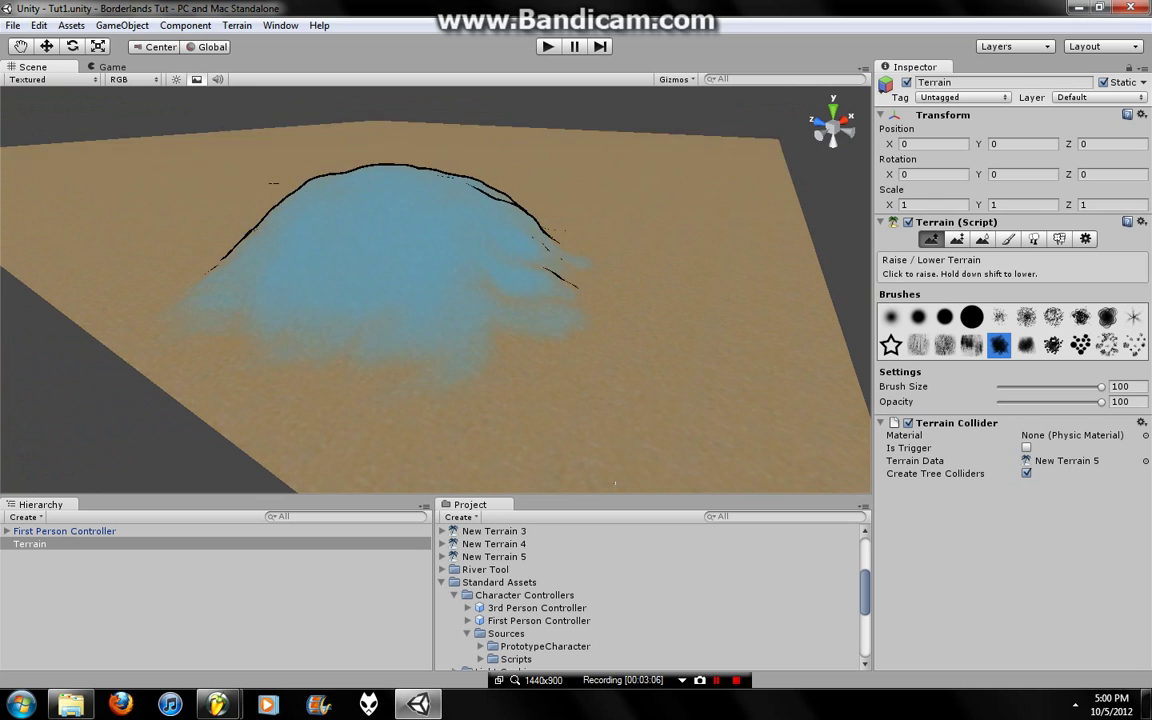
pyautogui.moveTo(380, 255); pyautogui.dragTo(655, 135)
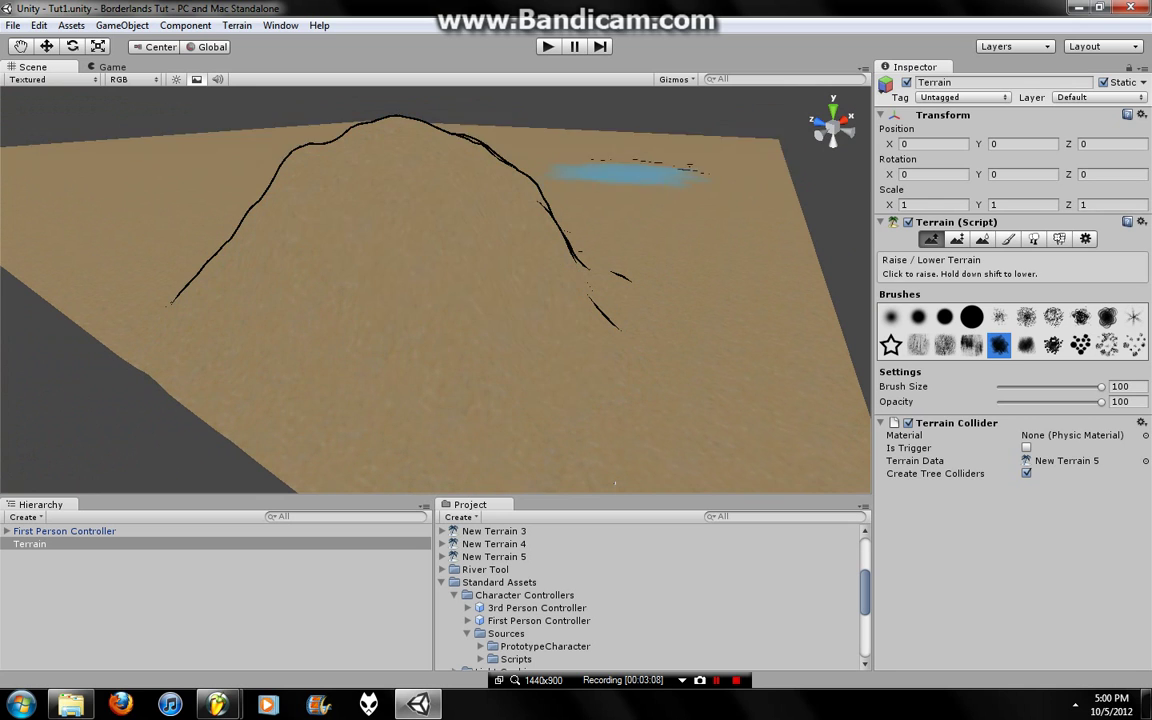
pyautogui.moveTo(590, 230); pyautogui.dragTo(450, 290)
pyautogui.scroll(-5, 450, 290)
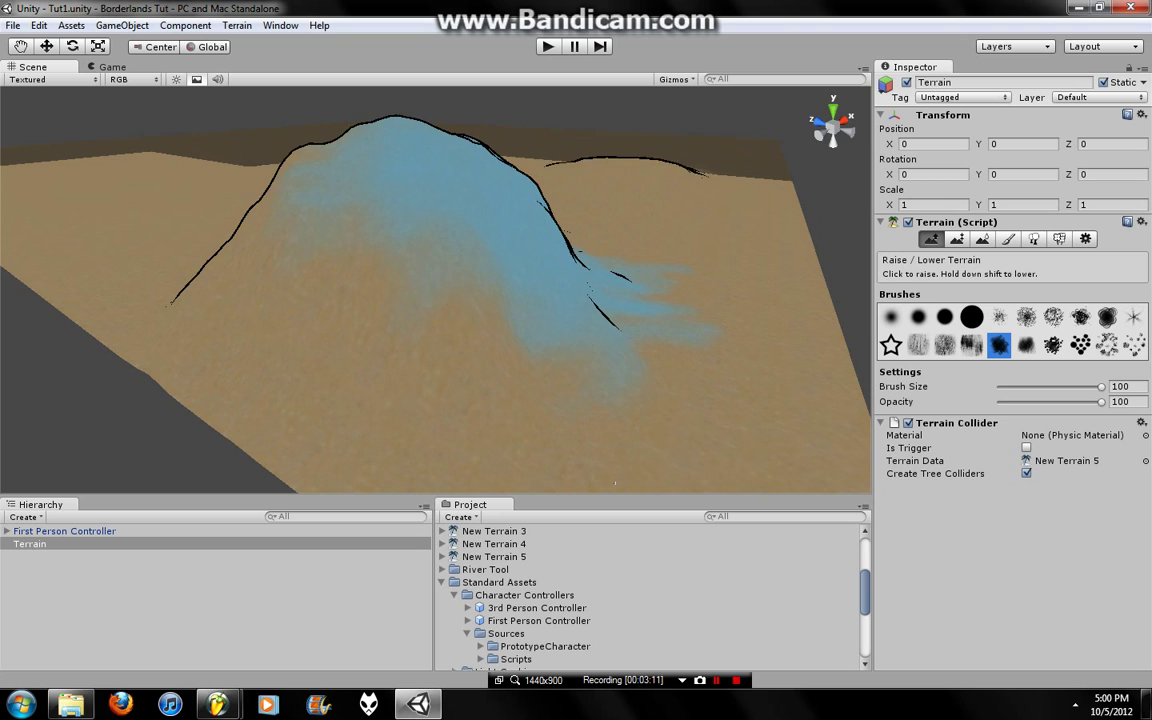
pyautogui.hotkey('ctrl', 'z')
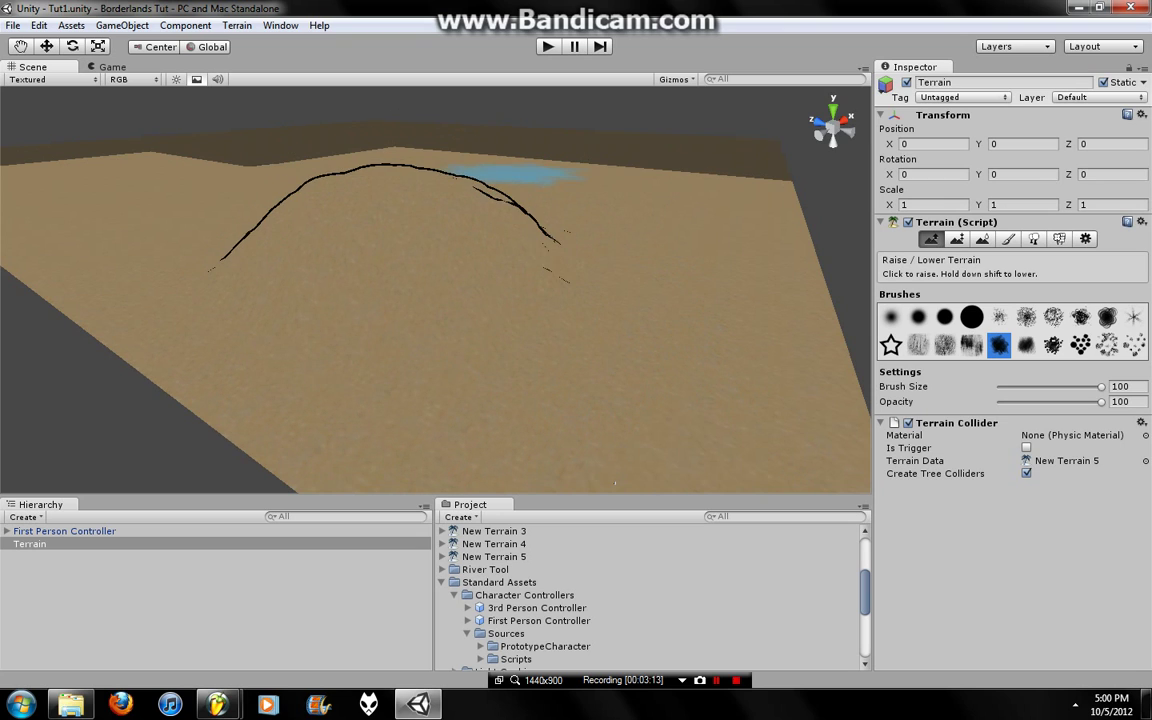
pyautogui.hotkey('ctrl', 'z')
pyautogui.hotkey('ctrl', 'z')
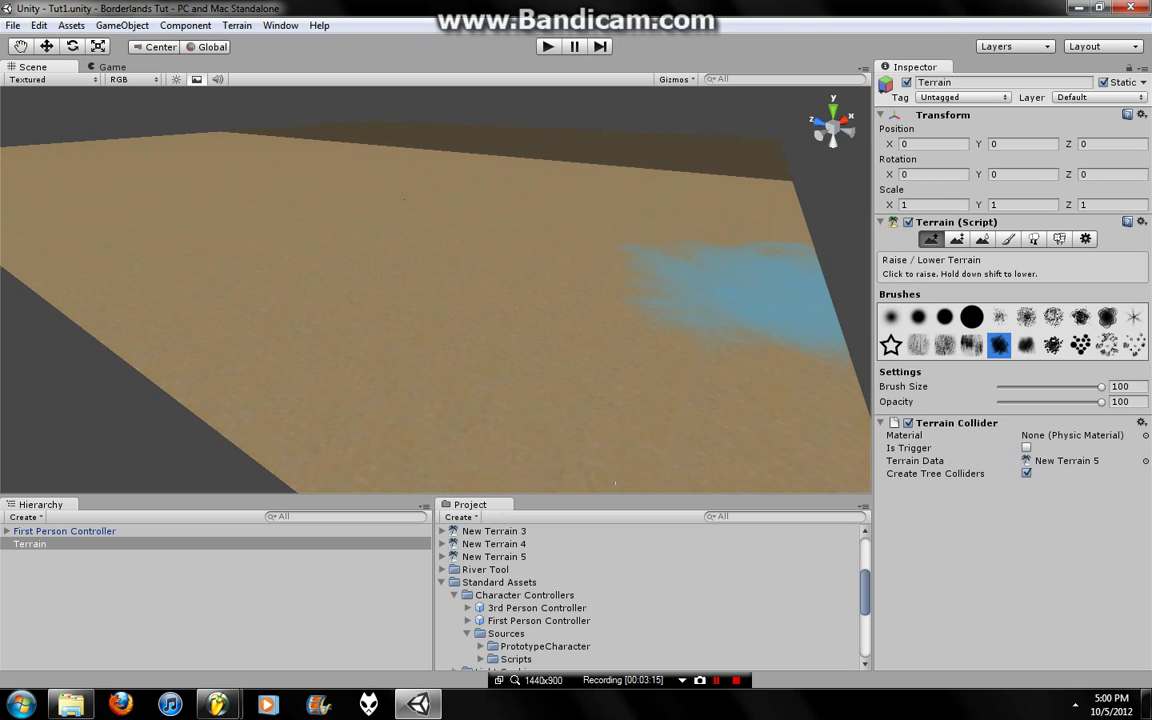
# At opacity 40, raise a gentler hill, a back-edge ridge and a second hump
pyautogui.moveTo(1101, 401); pyautogui.dragTo(1041, 401)
pyautogui.moveTo(400, 232)
pyautogui.mouseDown()
pyautogui.moveTo(330, 205)
pyautogui.moveTo(465, 155)
pyautogui.mouseUp()
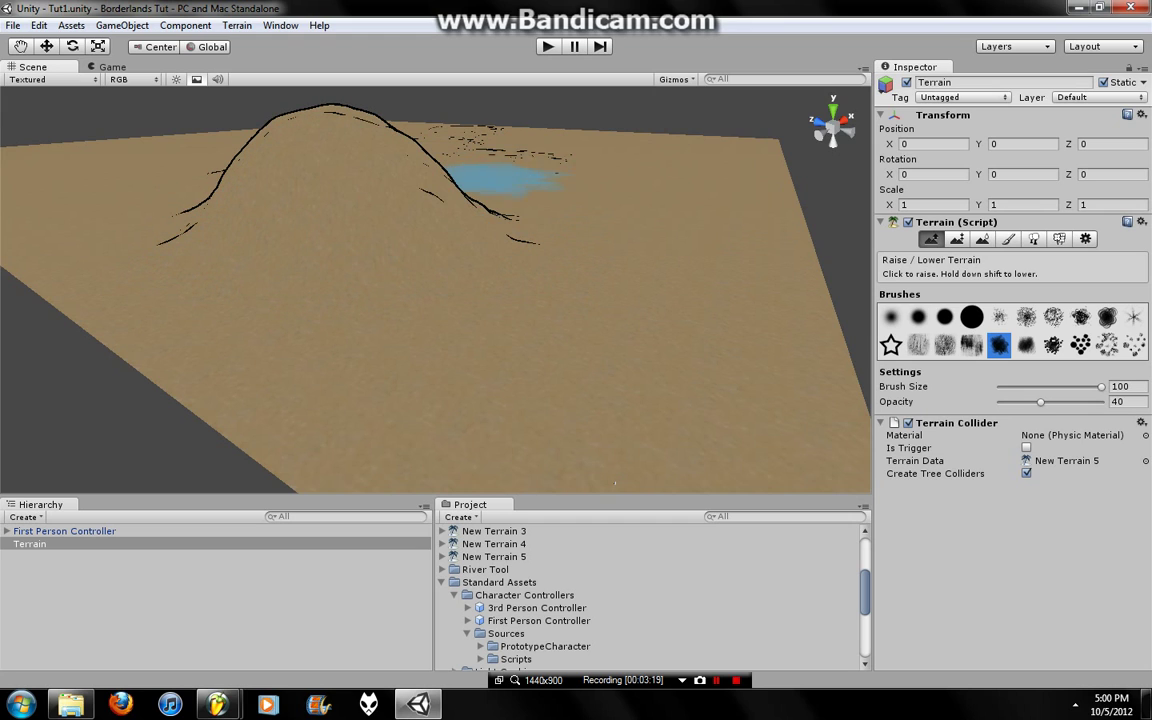
pyautogui.moveTo(540, 240); pyautogui.dragTo(640, 160)
pyautogui.click(1026, 344)
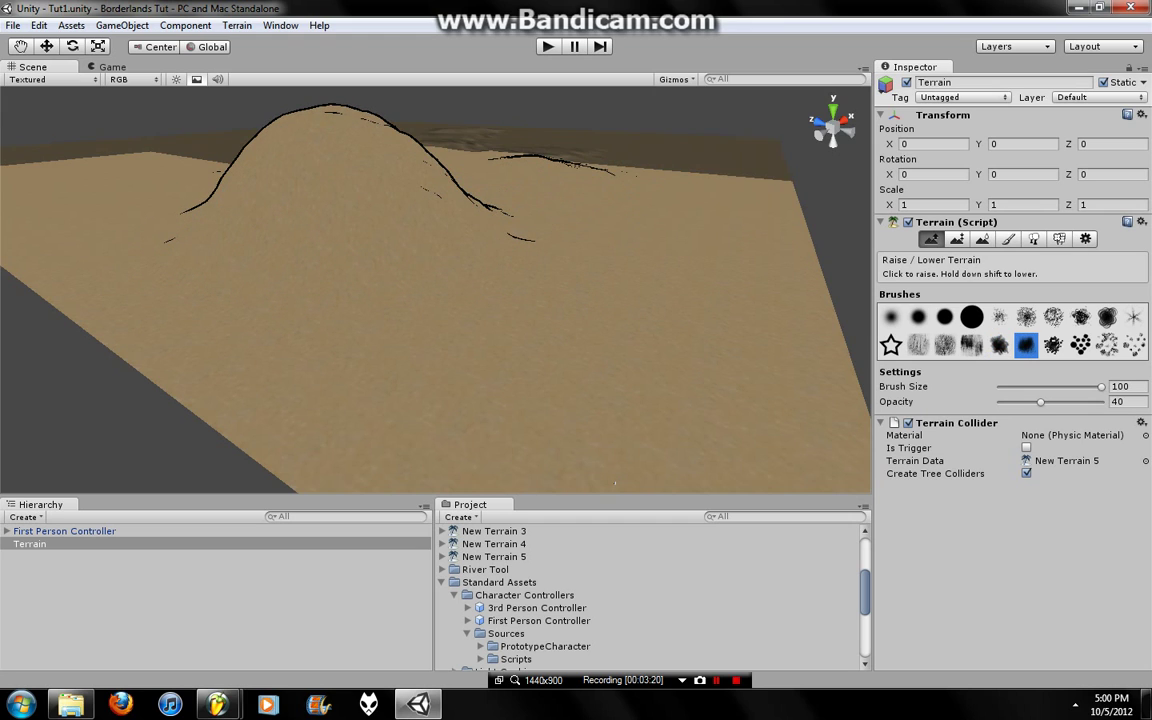
pyautogui.moveTo(509, 195)
pyautogui.mouseDown()
pyautogui.moveTo(532, 180)
pyautogui.moveTo(514, 226)
pyautogui.mouseUp()
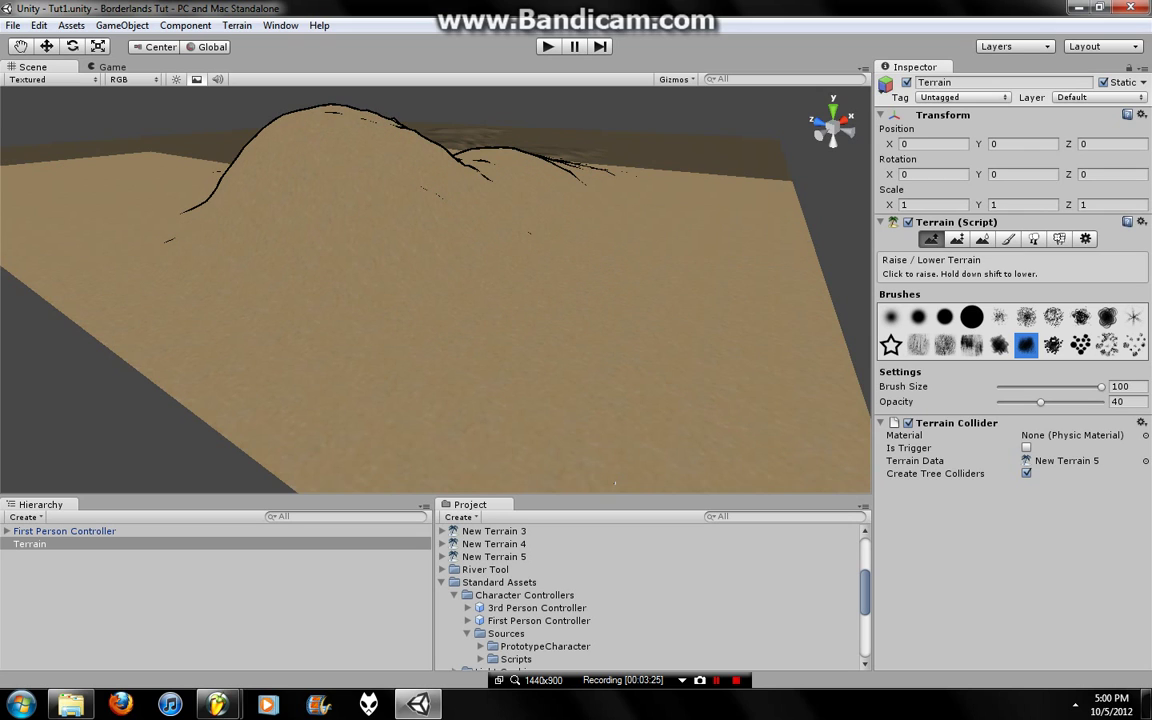
# Sculpt jagged mountain ridges with a rougher brush and start Play to test
pyautogui.click(1107, 344)
pyautogui.moveTo(640, 190); pyautogui.dragTo(780, 215)
pyautogui.moveTo(700, 210); pyautogui.dragTo(760, 225)
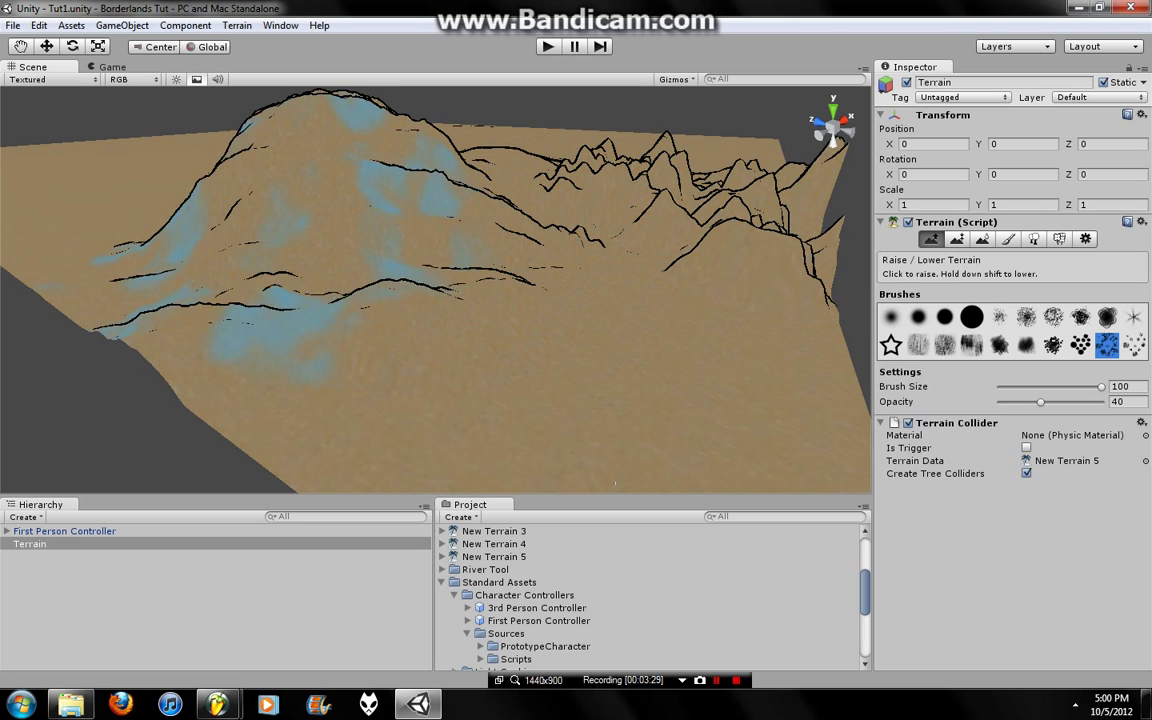
pyautogui.moveTo(330, 260); pyautogui.dragTo(200, 250)
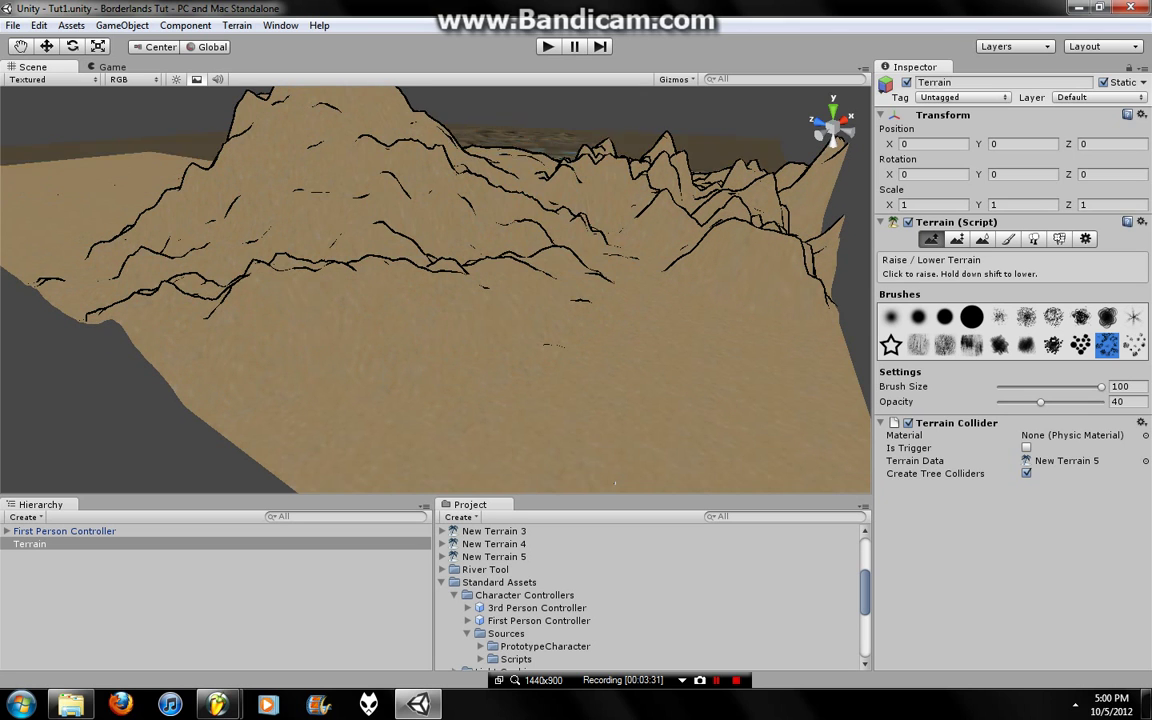
pyautogui.moveTo(480, 190); pyautogui.dragTo(700, 270)
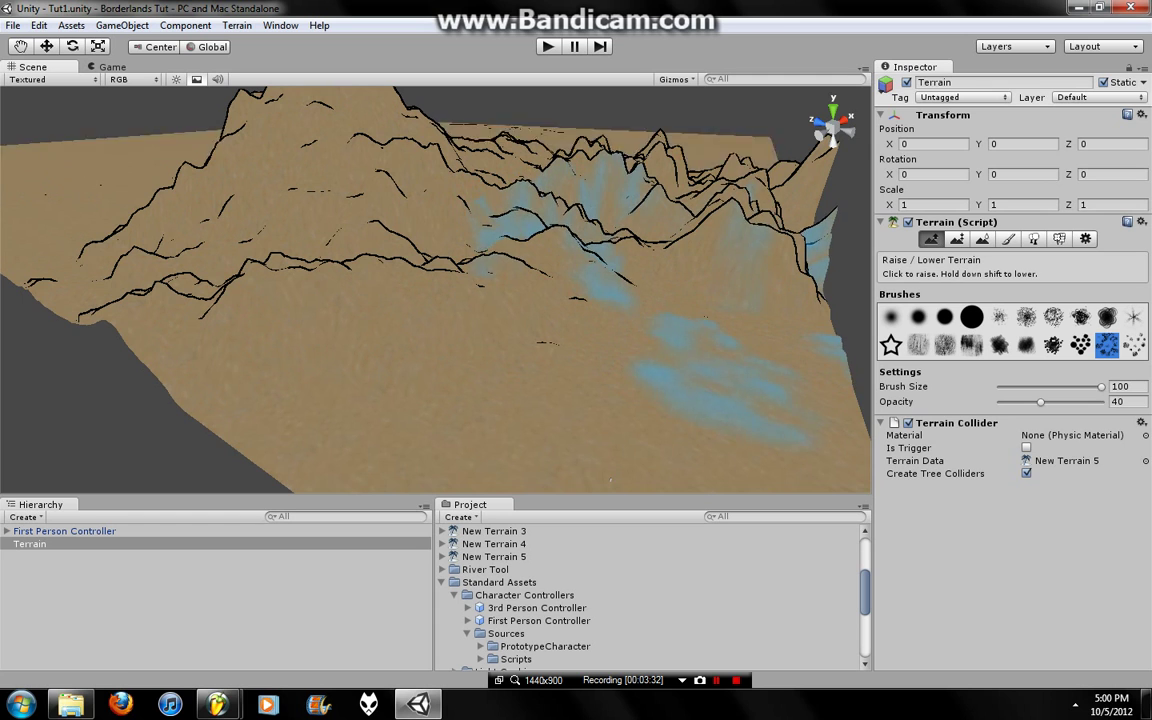
pyautogui.moveTo(680, 360)
pyautogui.mouseDown()
pyautogui.moveTo(660, 310)
pyautogui.moveTo(680, 330)
pyautogui.moveTo(430, 260)
pyautogui.moveTo(200, 260)
pyautogui.moveTo(220, 230)
pyautogui.moveTo(330, 300)
pyautogui.mouseUp()
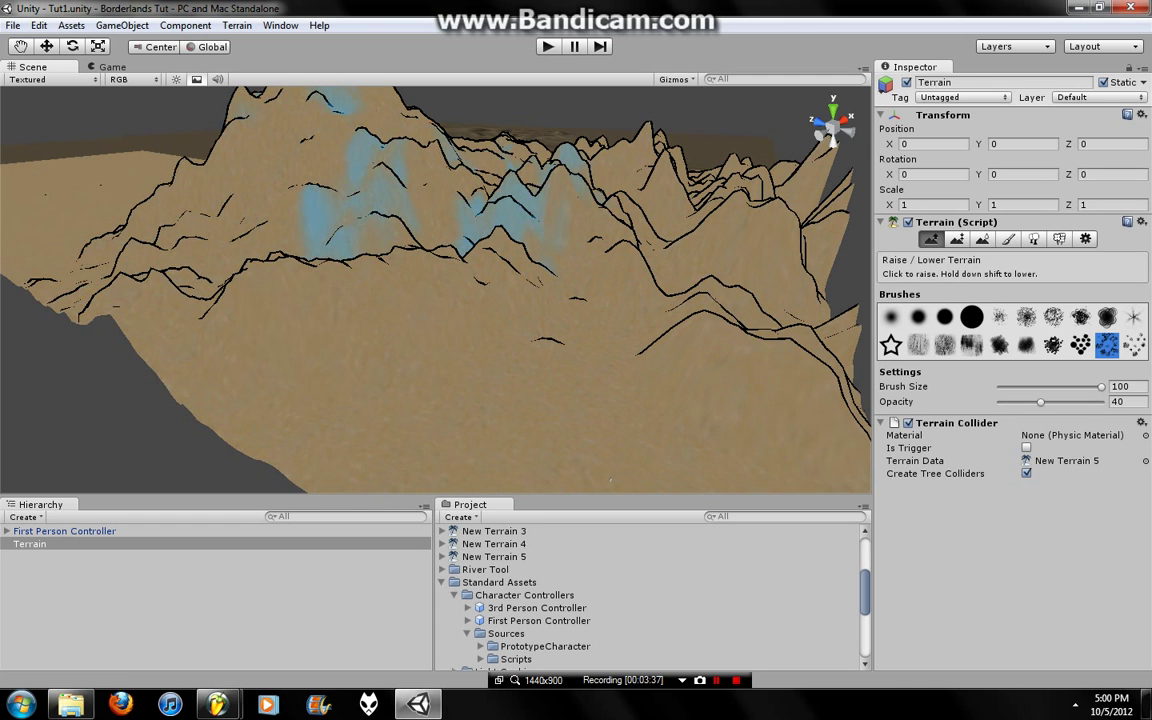
pyautogui.hotkey('ctrl', 'p')
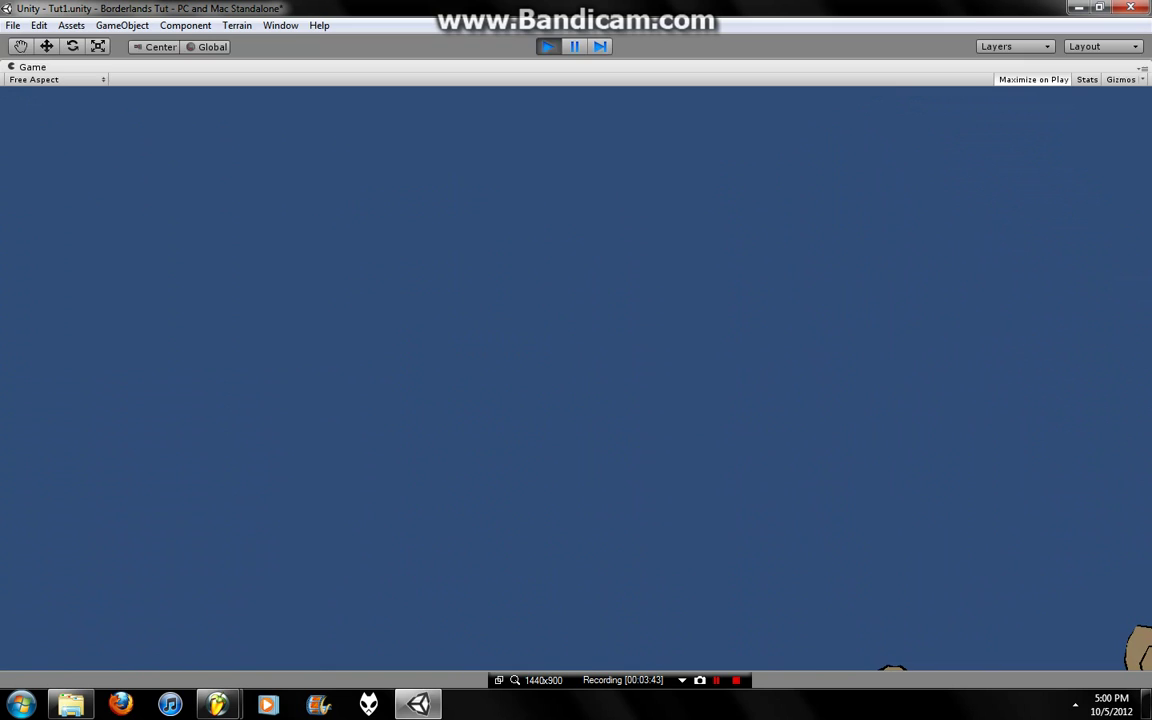
# Stop Play and open the terrain texture's Edit Texture settings
pyautogui.hotkey('ctrl', 'p')
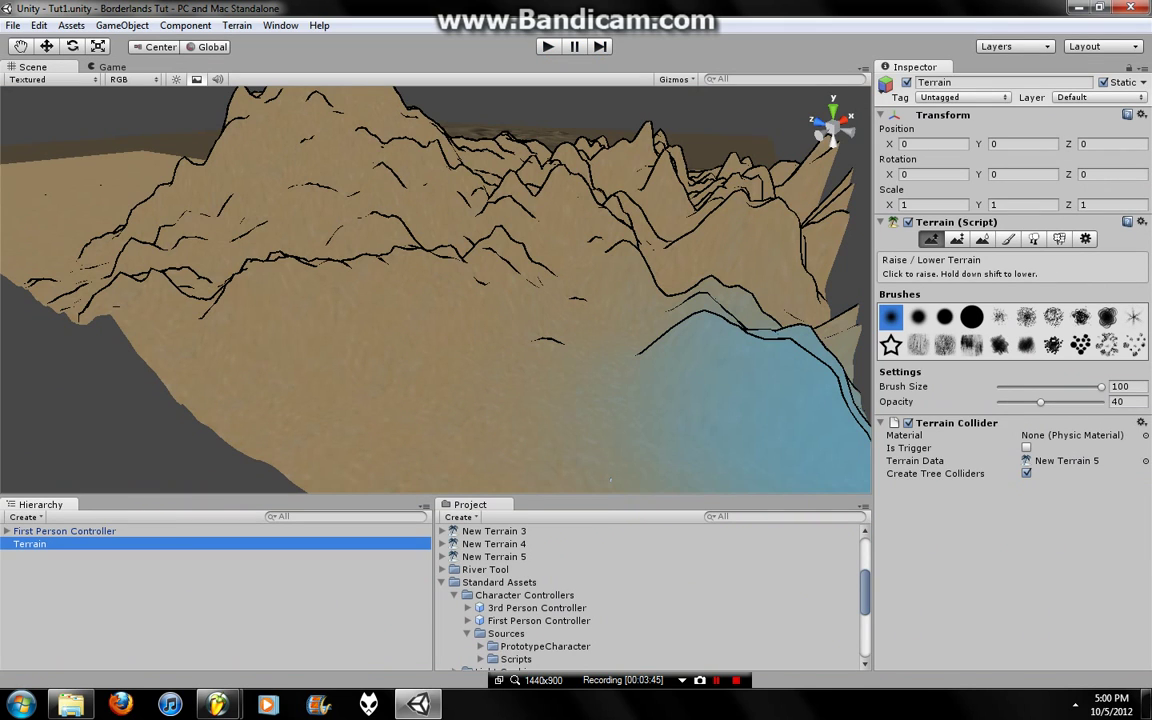
pyautogui.hotkey('shift', 'r')
pyautogui.click(1105, 448)
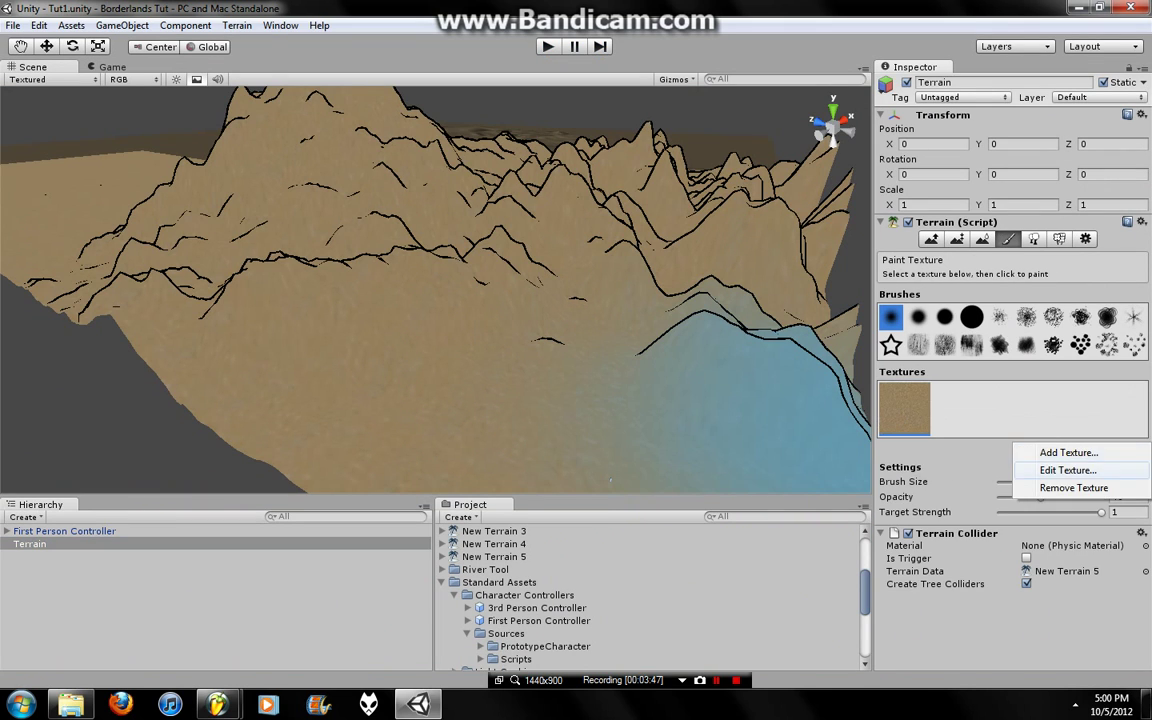
pyautogui.click(1045, 468)
# Replace GoodDirt with the dirt texture and play-test the result
pyautogui.click(253, 50)
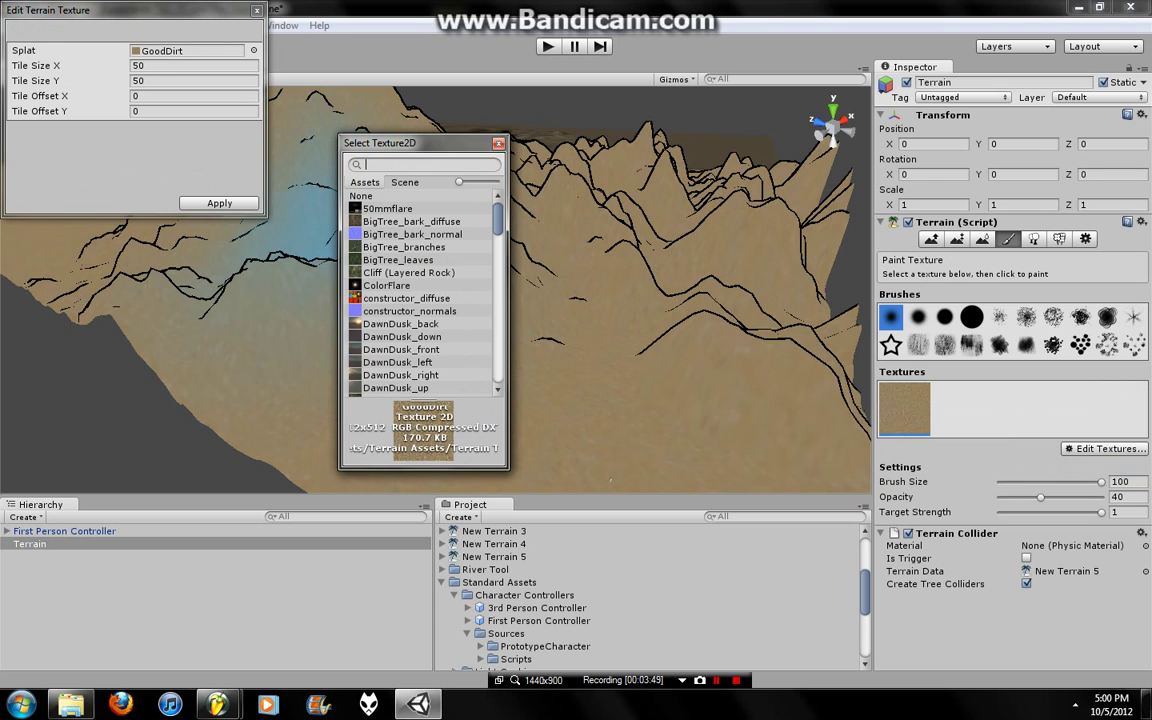
pyautogui.click(408, 272)
pyautogui.scroll(-3, 420, 290)
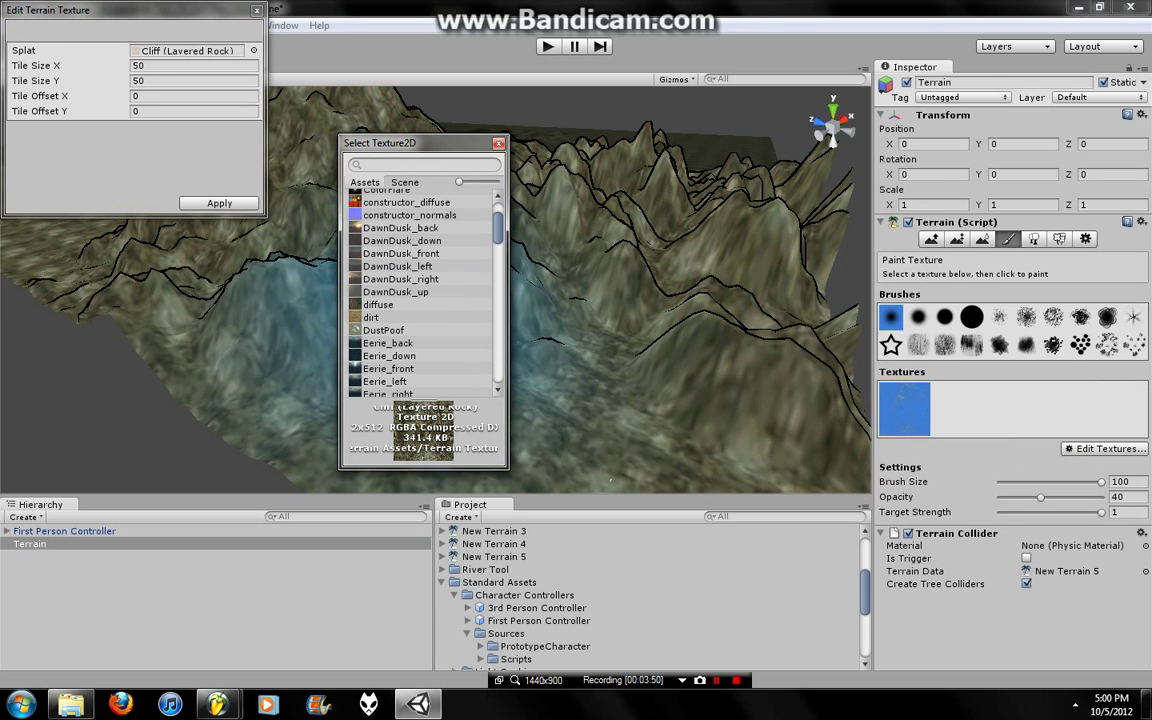
pyautogui.scroll(-2, 420, 290)
pyautogui.click(371, 269)
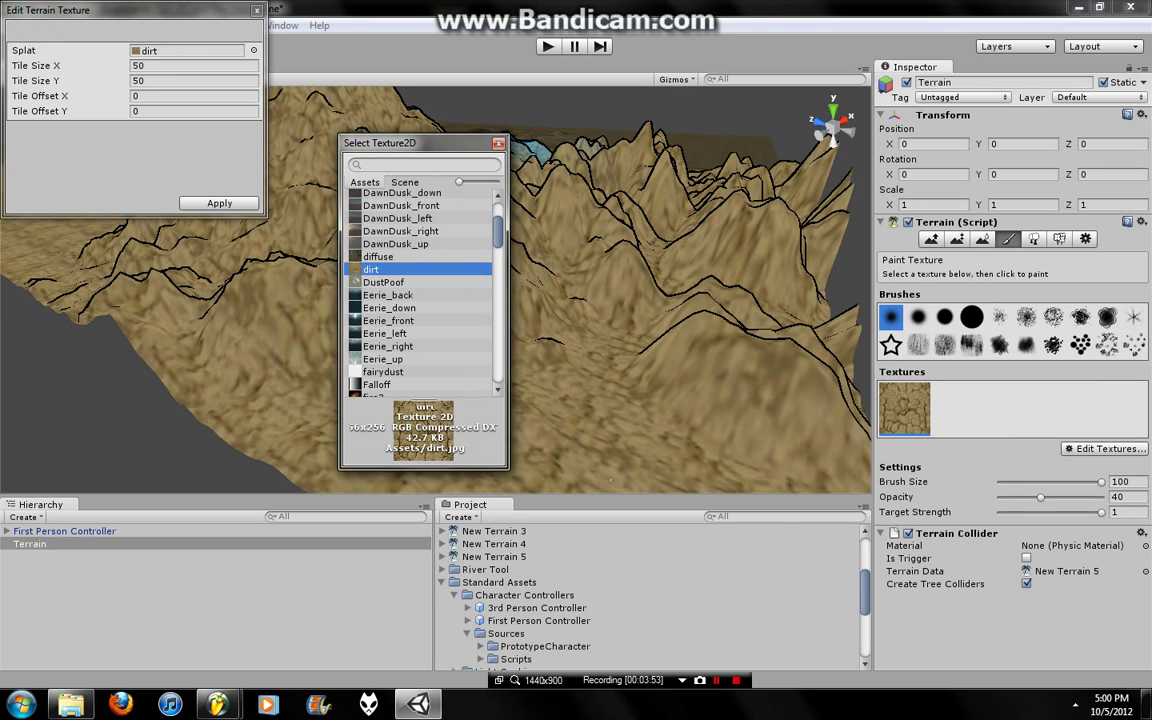
pyautogui.doubleClick(371, 269)
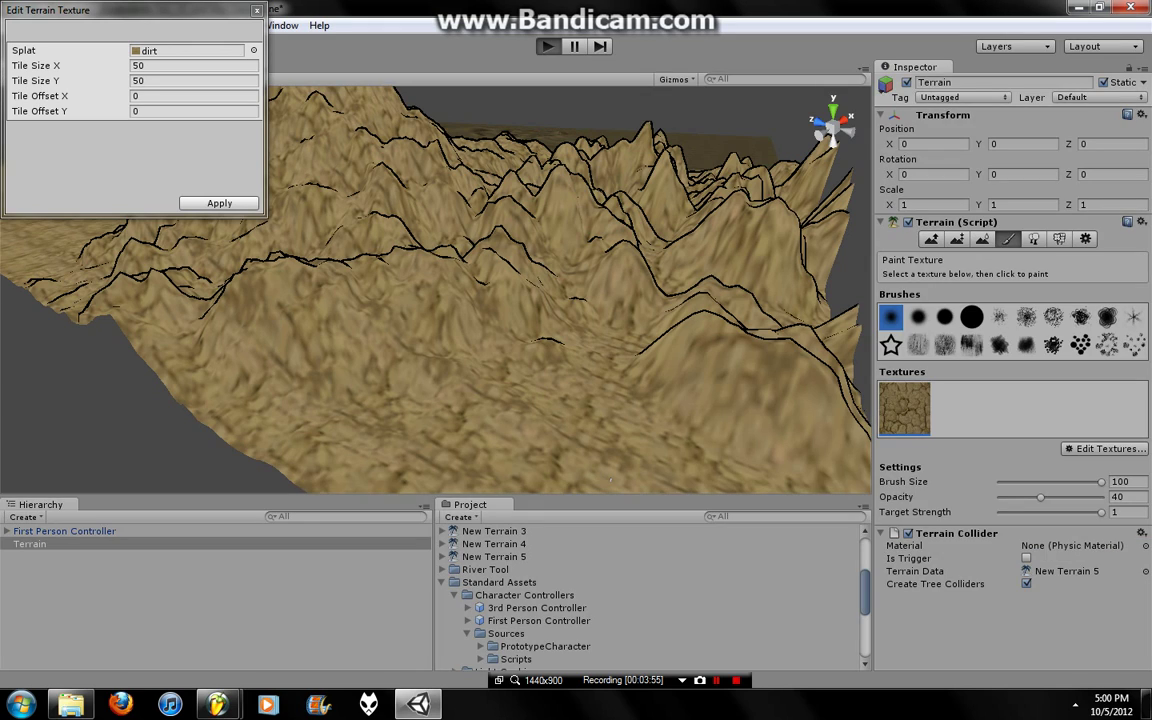
pyautogui.hotkey('ctrl', 'p')
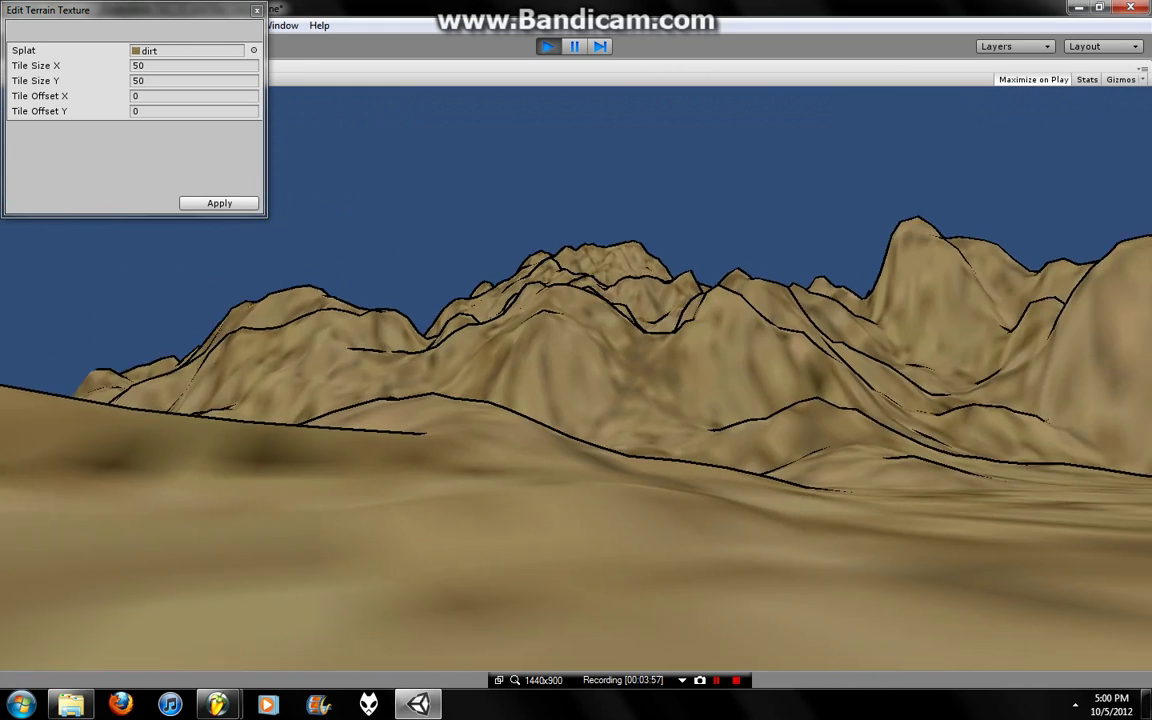
pyautogui.hotkey('ctrl', 'p')
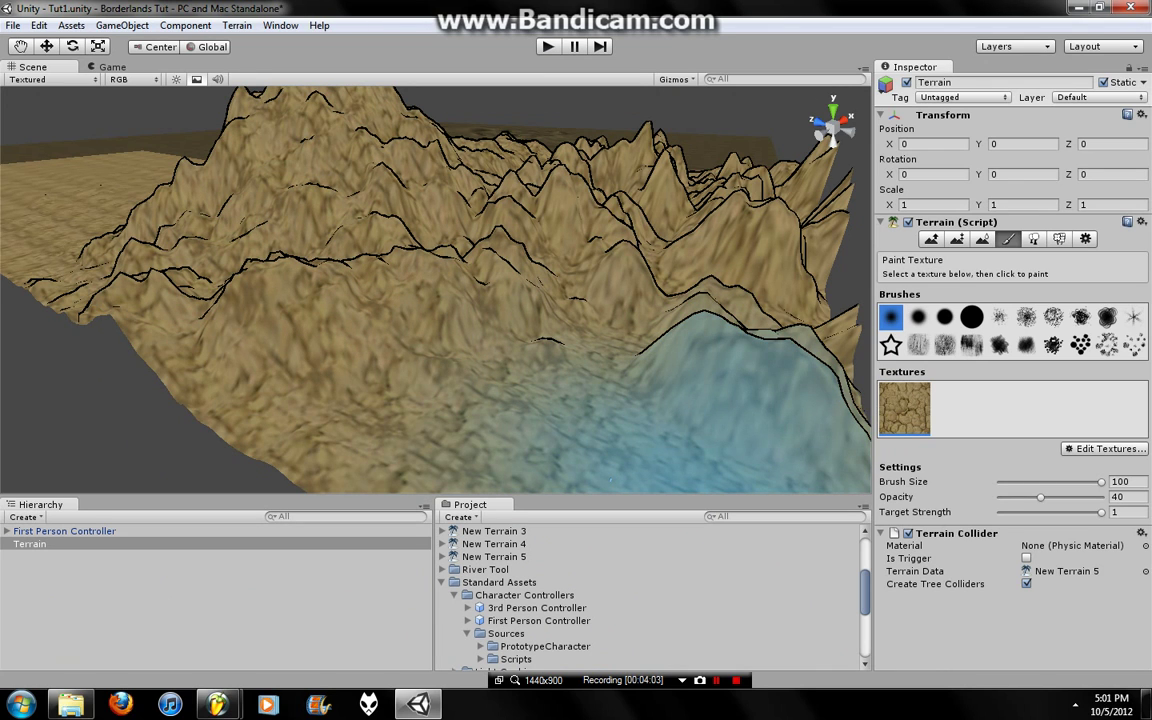
pyautogui.scroll(5, 560, 595)
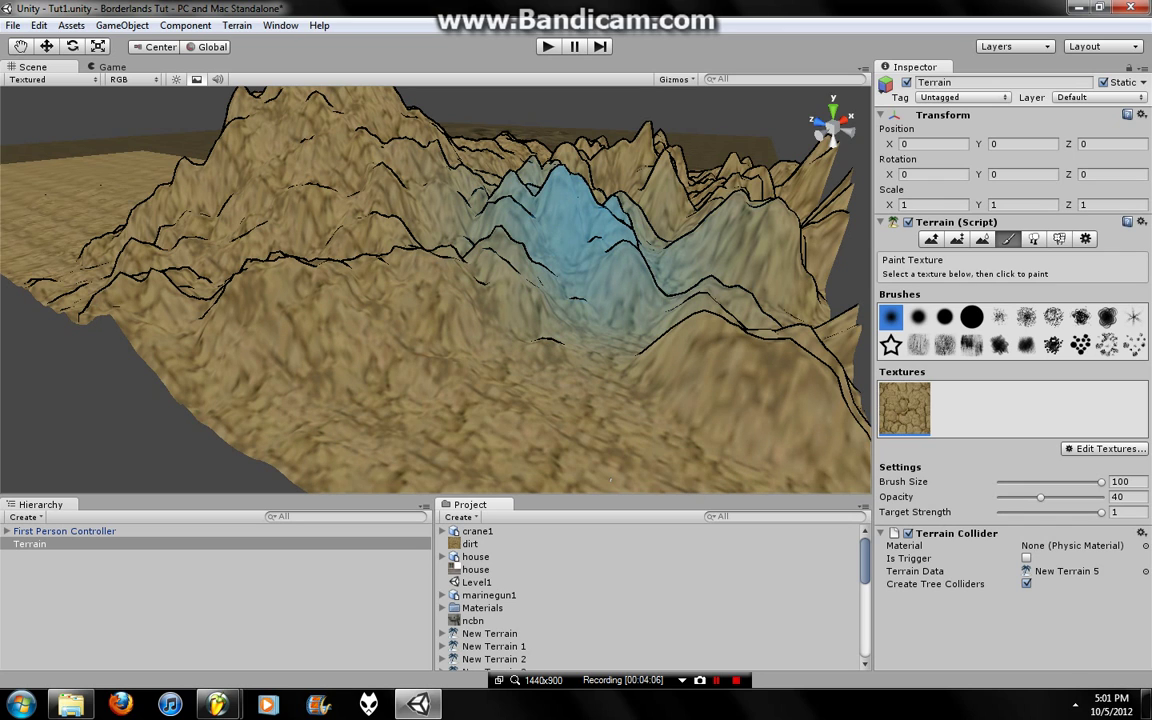
pyautogui.moveTo(570, 260)
pyautogui.keyDown('alt'); pyautogui.mouseDown()
pyautogui.moveTo(600, 300)
pyautogui.moveTo(540, 255)
pyautogui.mouseUp(); pyautogui.keyUp('alt')
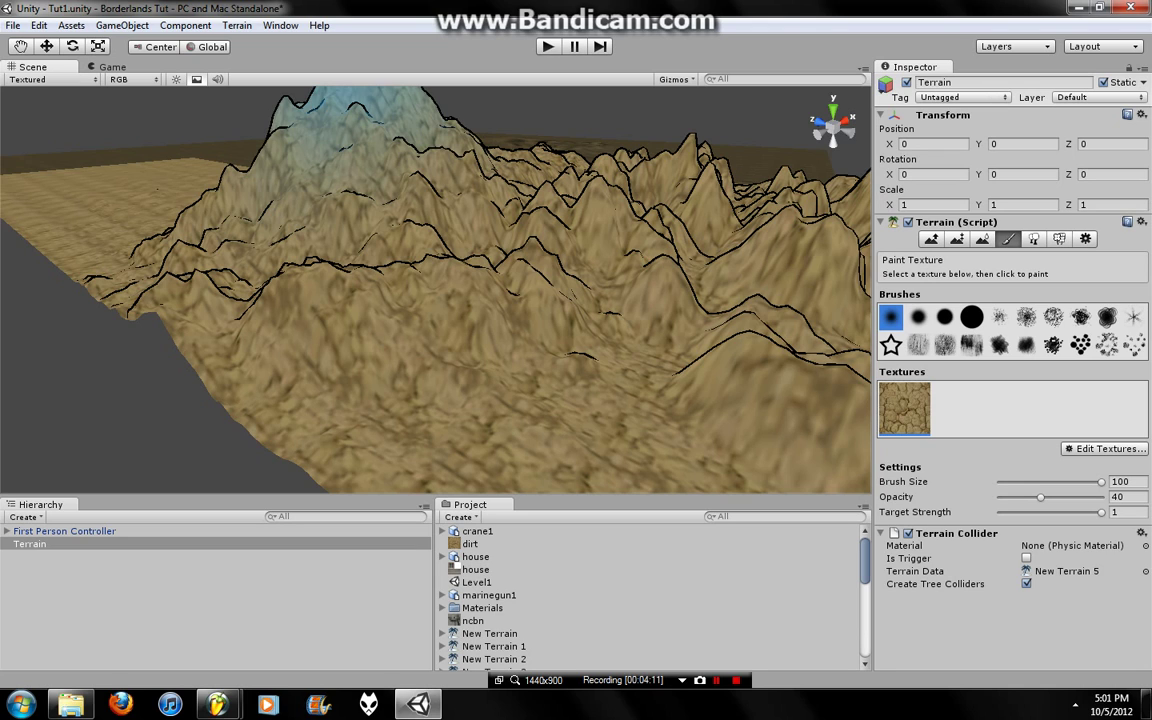
pyautogui.click(71, 25)
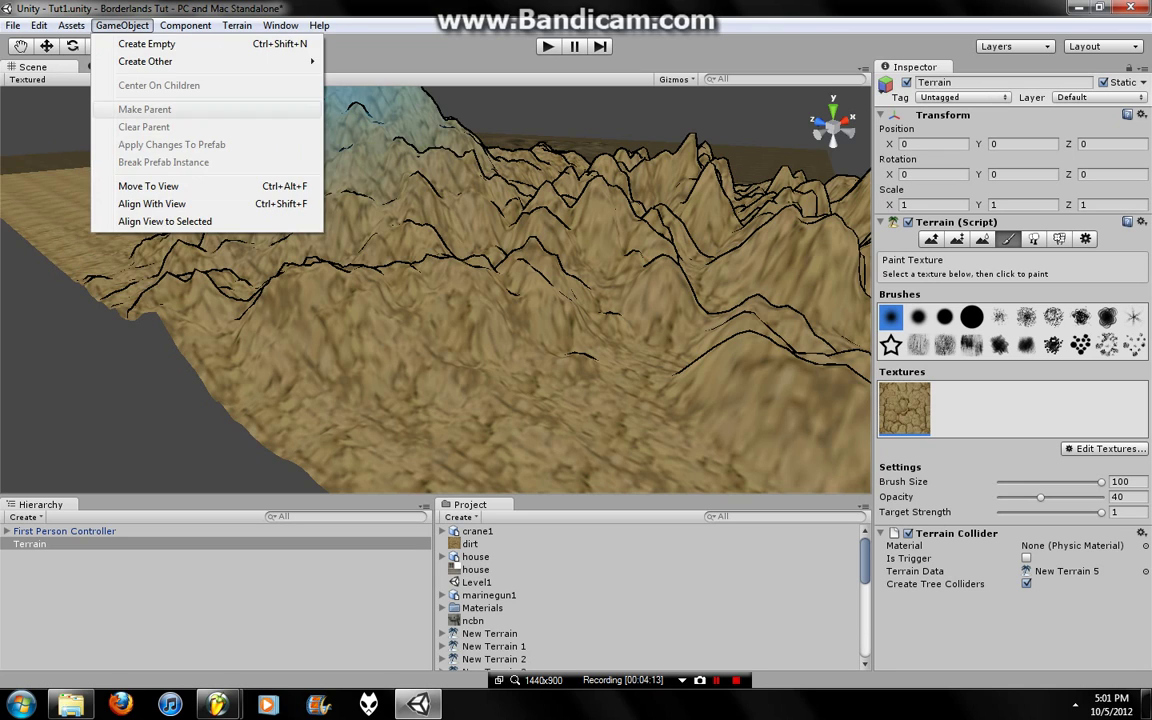
# Drag the crane1 model from the Project panel into the scene
pyautogui.press('Escape')
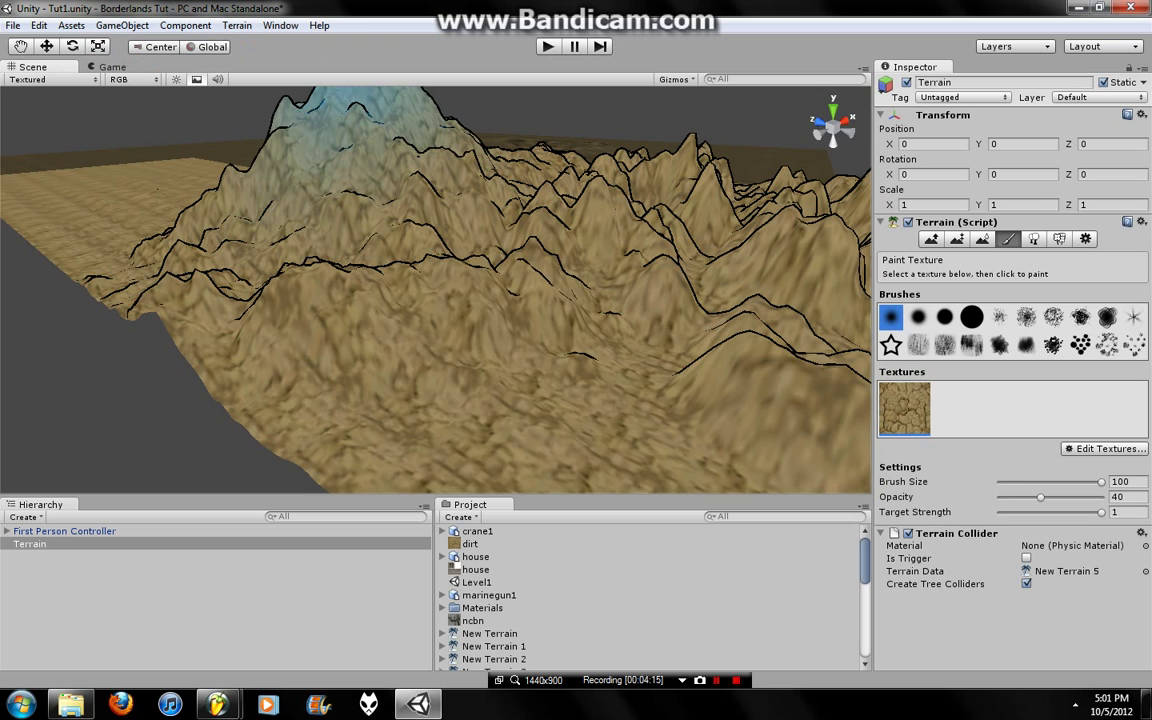
pyautogui.click(477, 531)
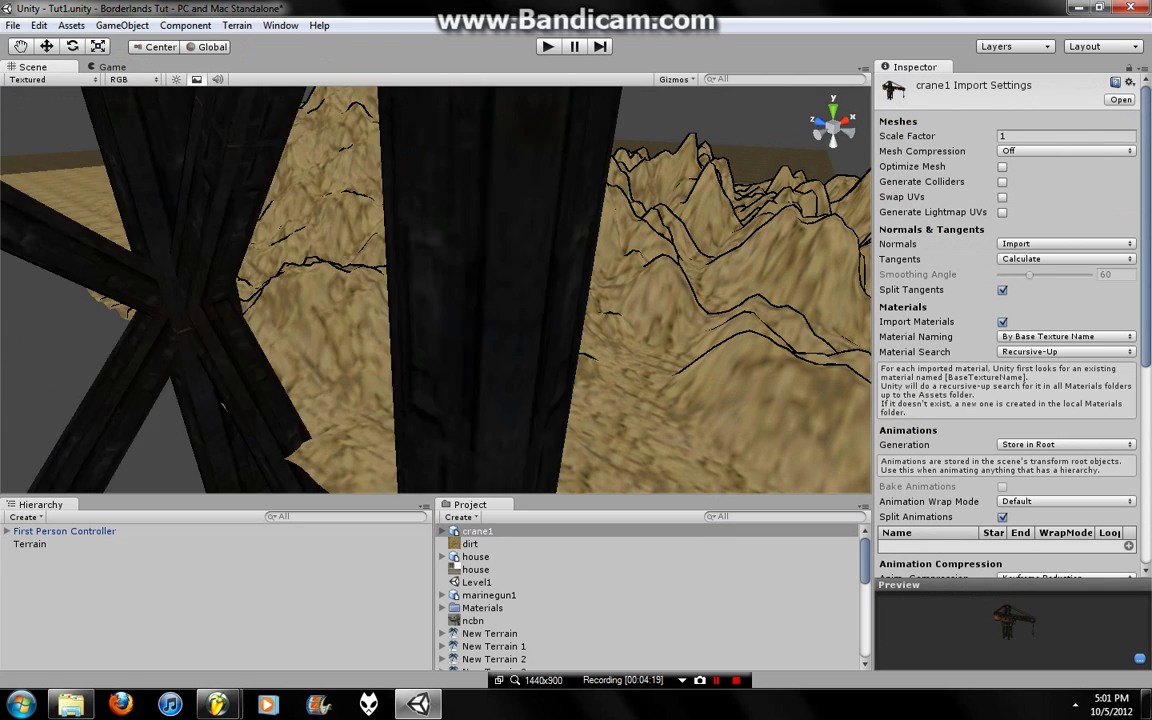
pyautogui.moveTo(477, 531)
pyautogui.mouseDown()
pyautogui.moveTo(430, 300)
pyautogui.moveTo(520, 285)
pyautogui.mouseUp()
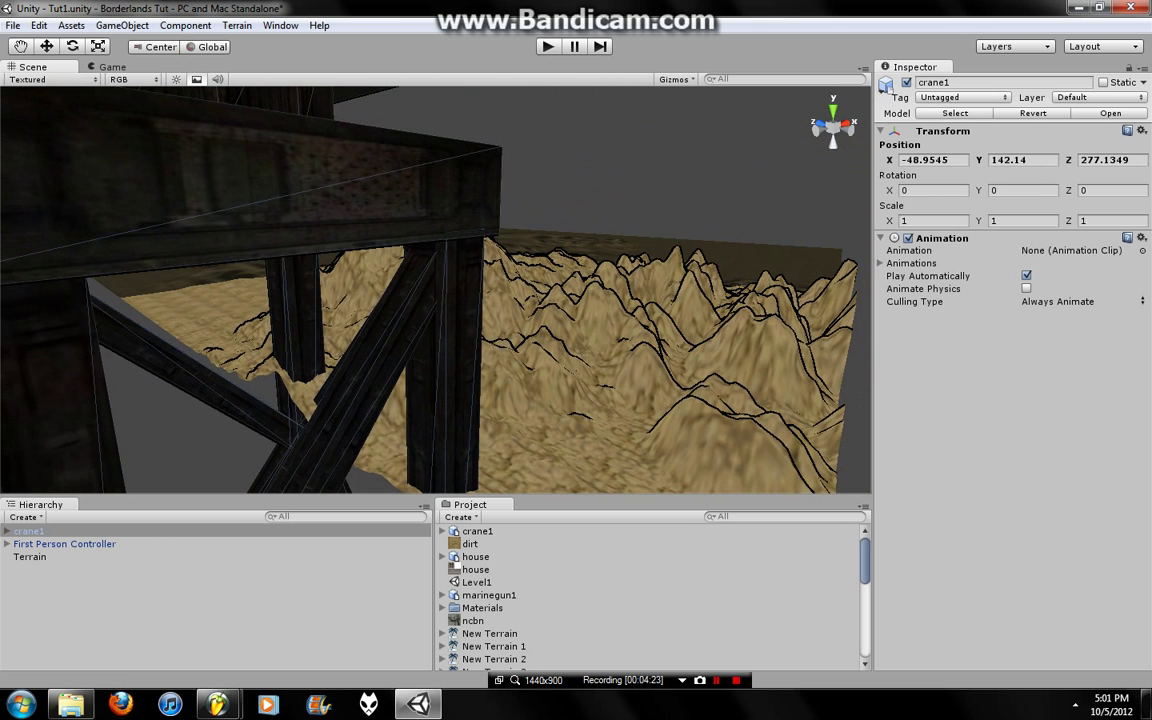
# Select the crane's SKIN#02 mesh and inspect its Element 0 material slot
pyautogui.click(7, 531)
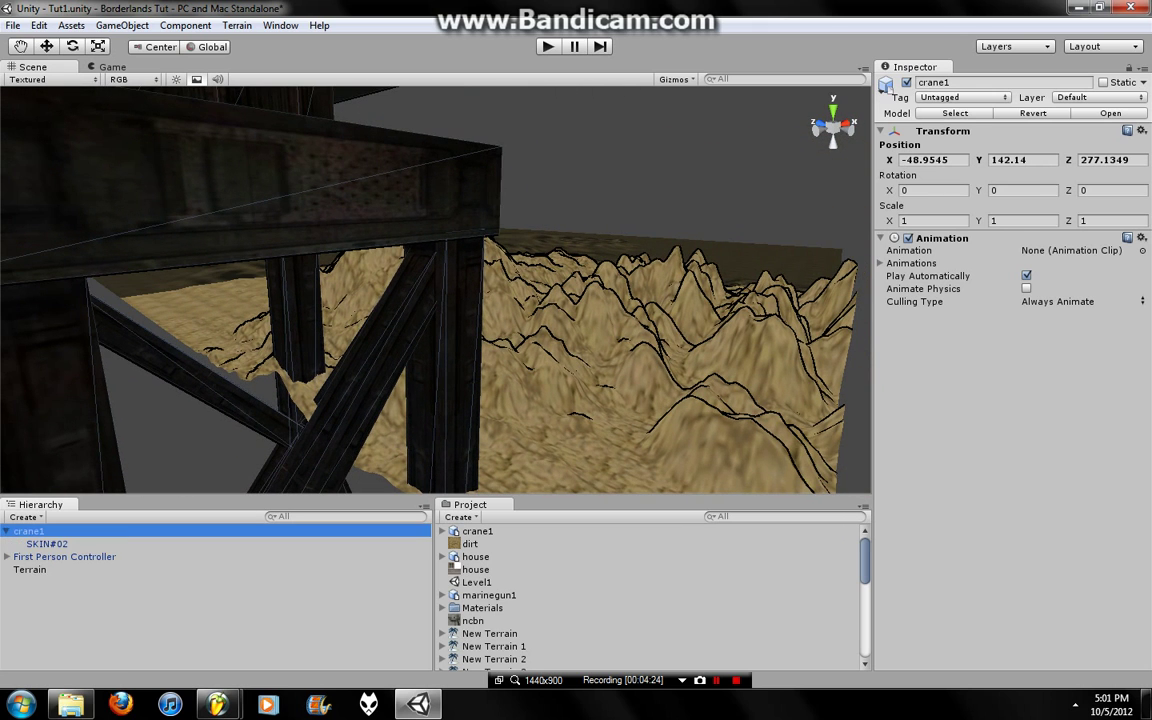
pyautogui.press('Down')
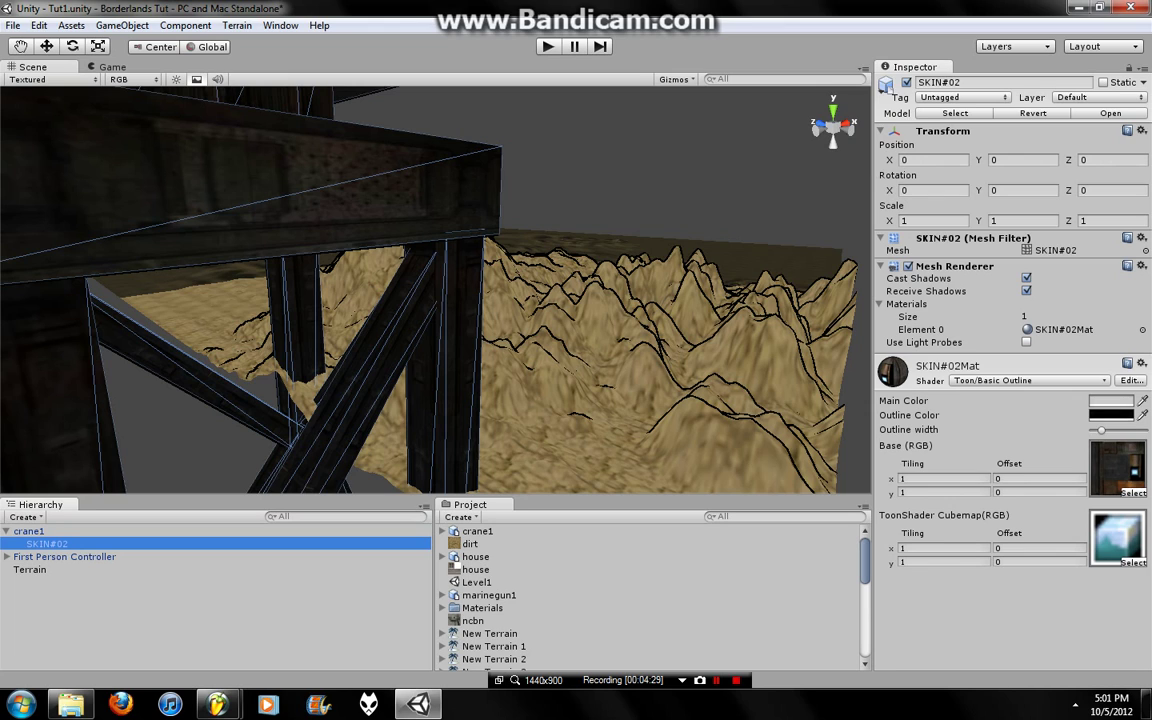
pyautogui.click(906, 303)
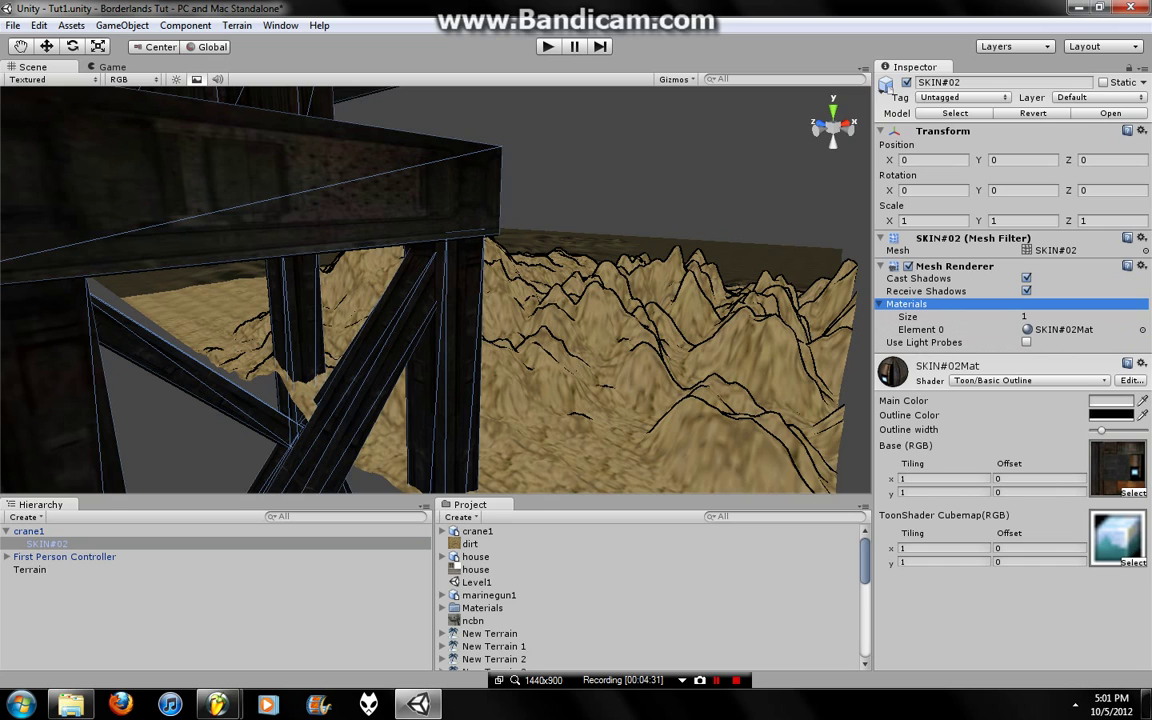
pyautogui.click(1142, 329)
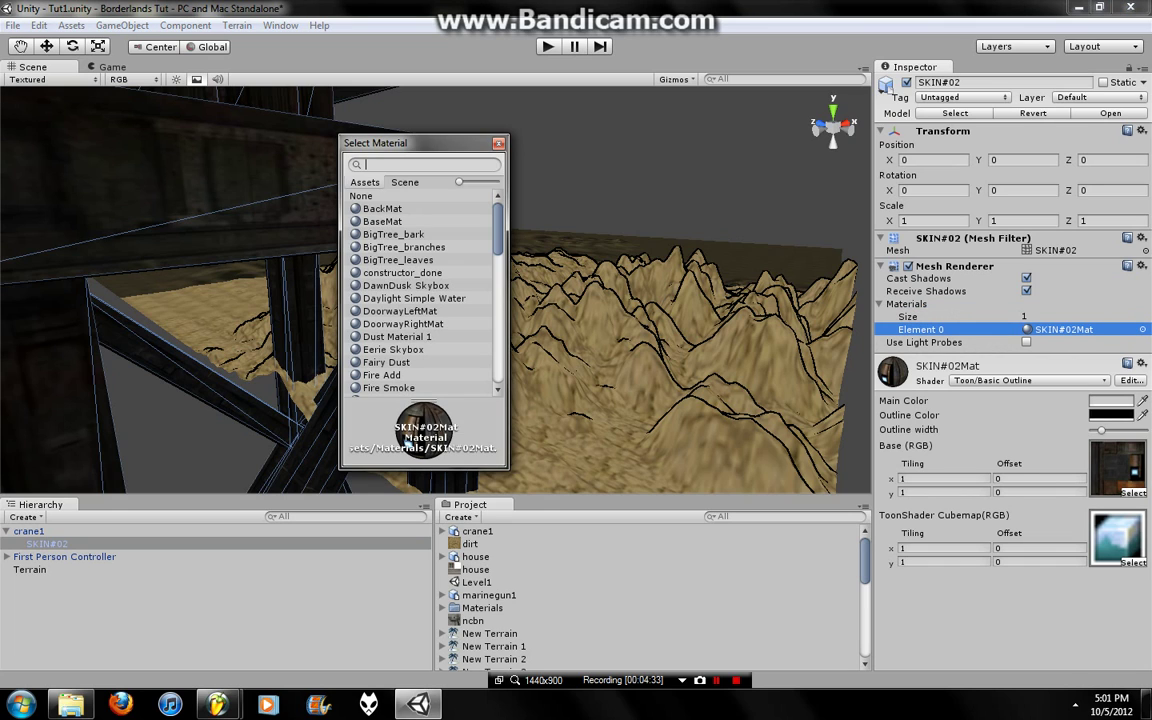
pyautogui.press('Escape')
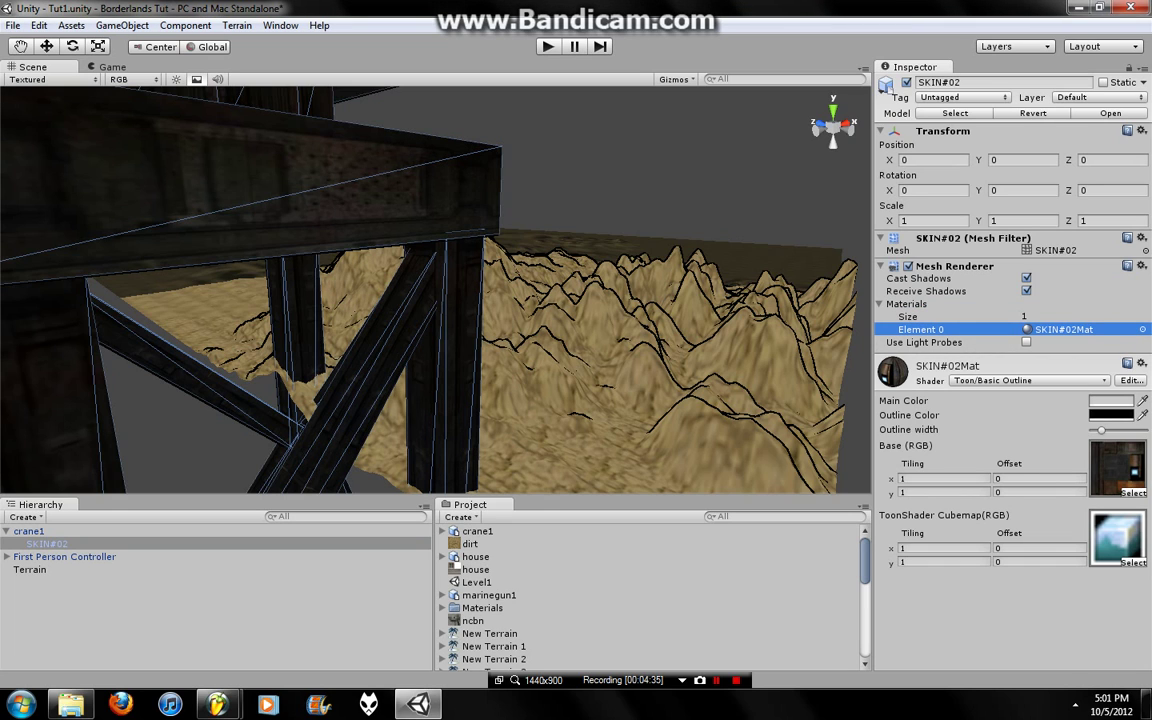
# Set the material's shader to Toon > Basic Outline and open the Select Material list
pyautogui.click(1030, 380)
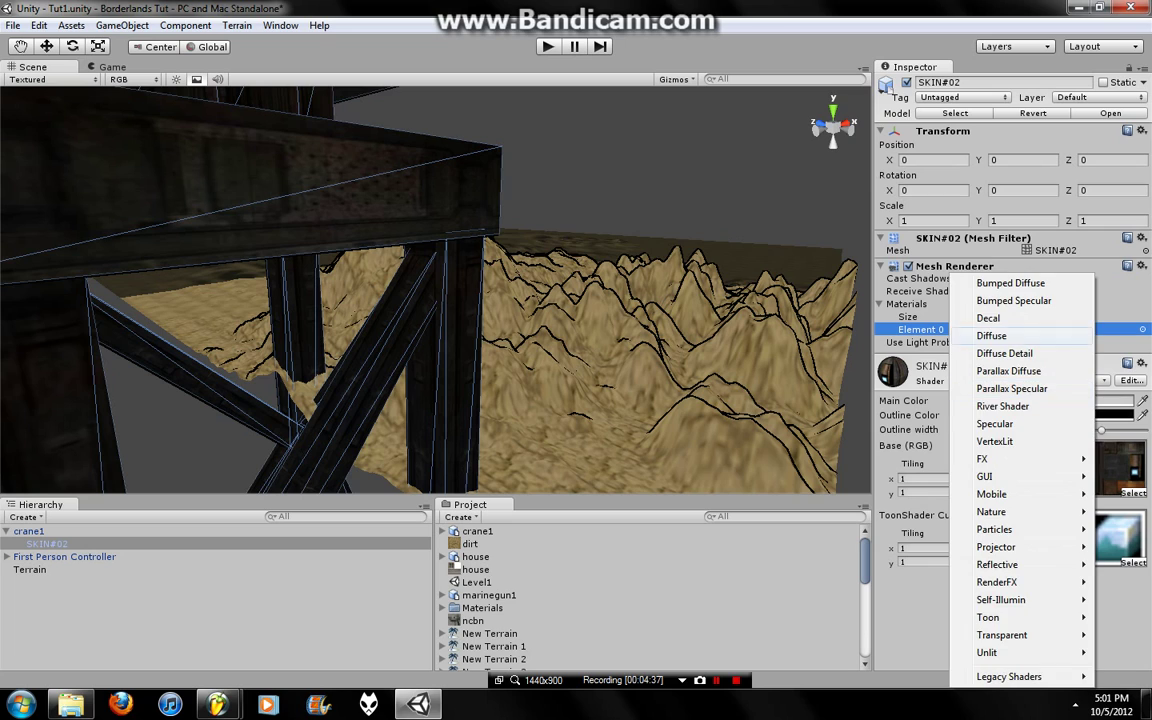
pyautogui.press('Escape')
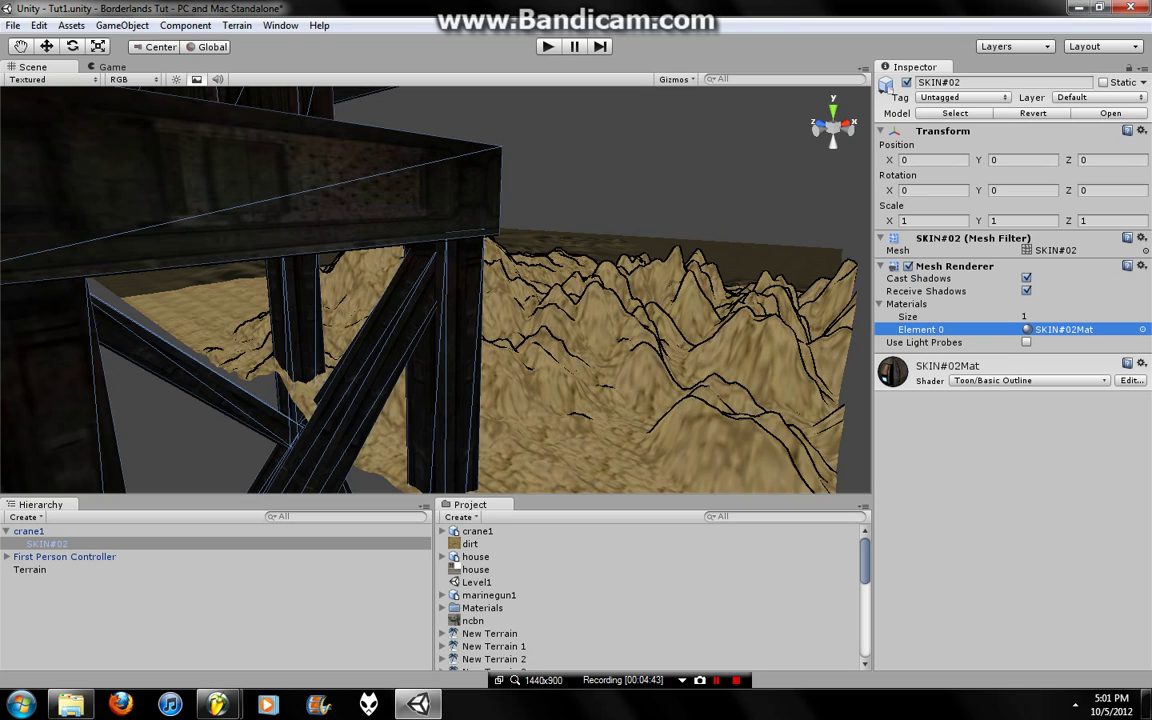
pyautogui.click(1030, 380)
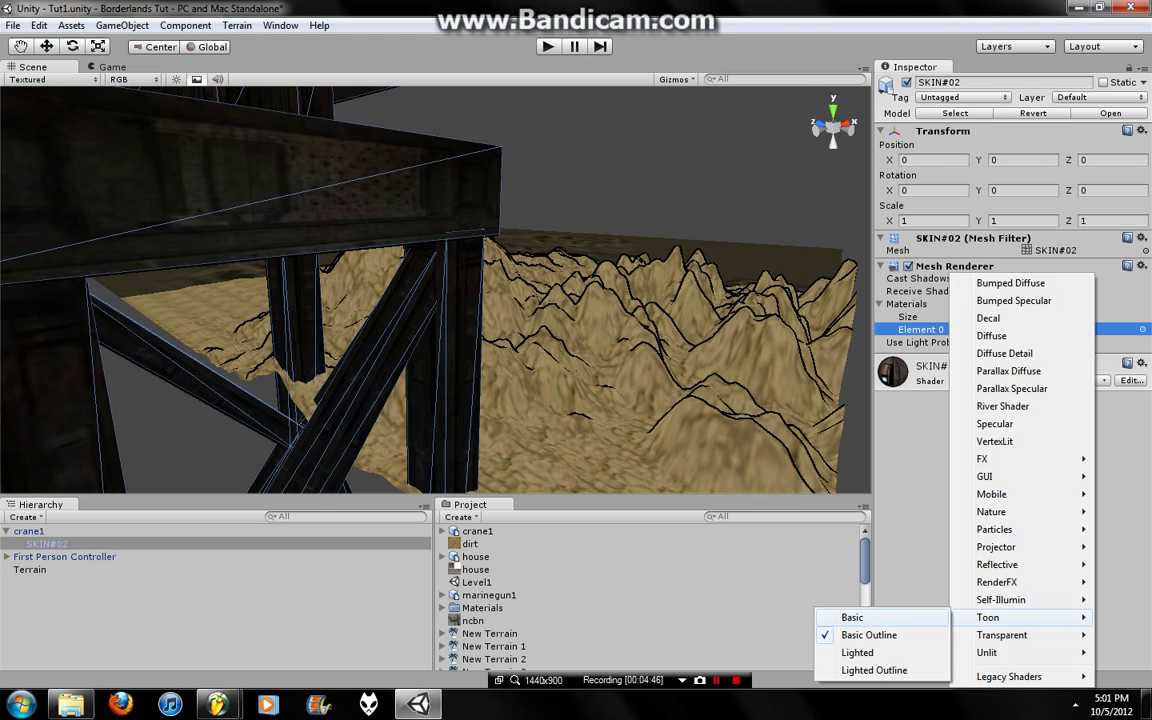
pyautogui.click(868, 635)
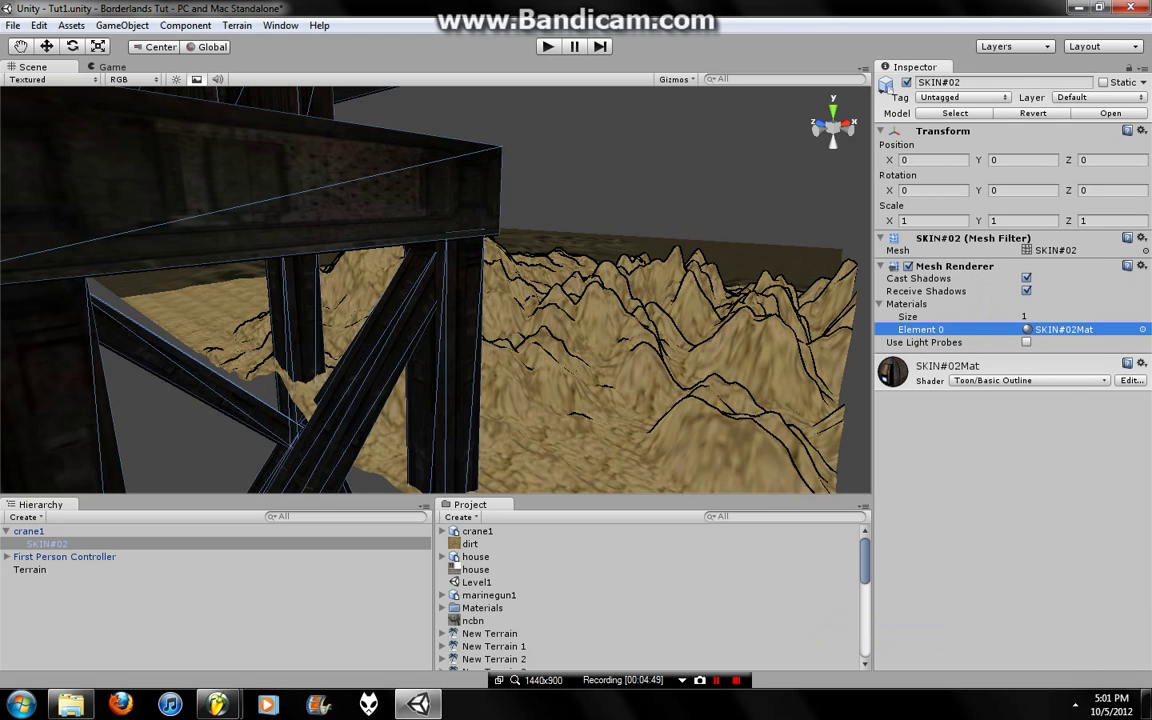
pyautogui.click(1142, 329)
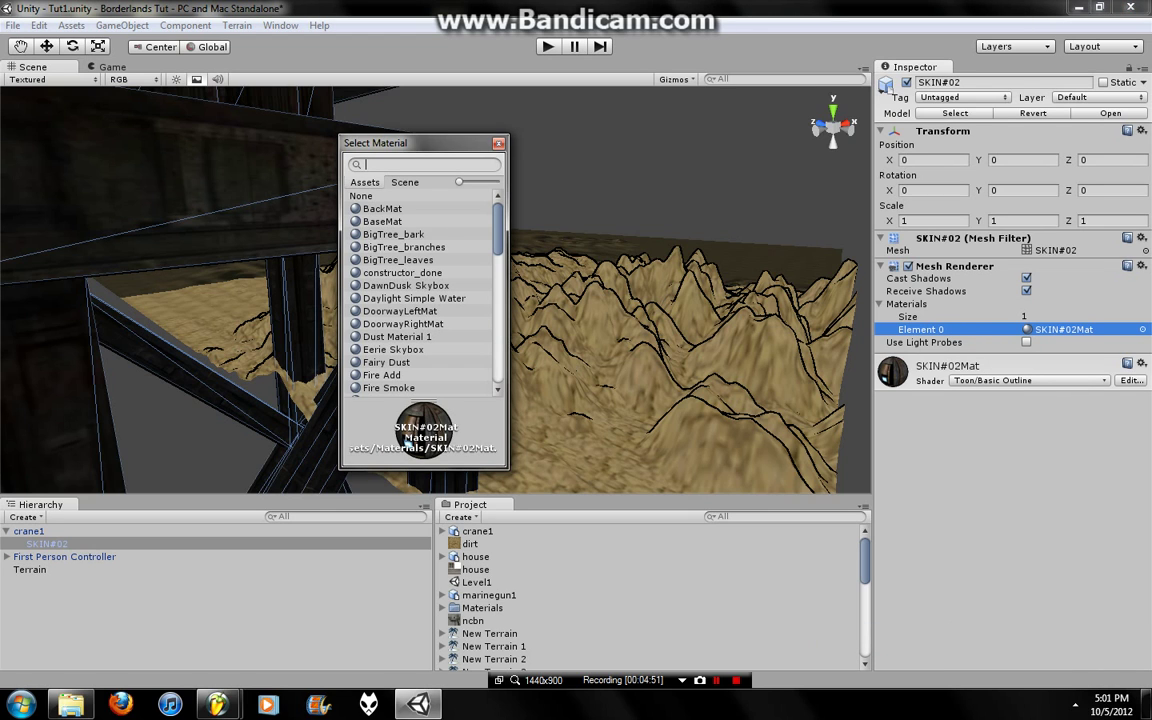
# Reset the crane's SKIN#02Mat material and assign Toony-BasicOutline to Element 0
pyautogui.keyDown('alt'); pyautogui.moveTo(600, 300); pyautogui.dragTo(450, 400); pyautogui.keyUp('alt')
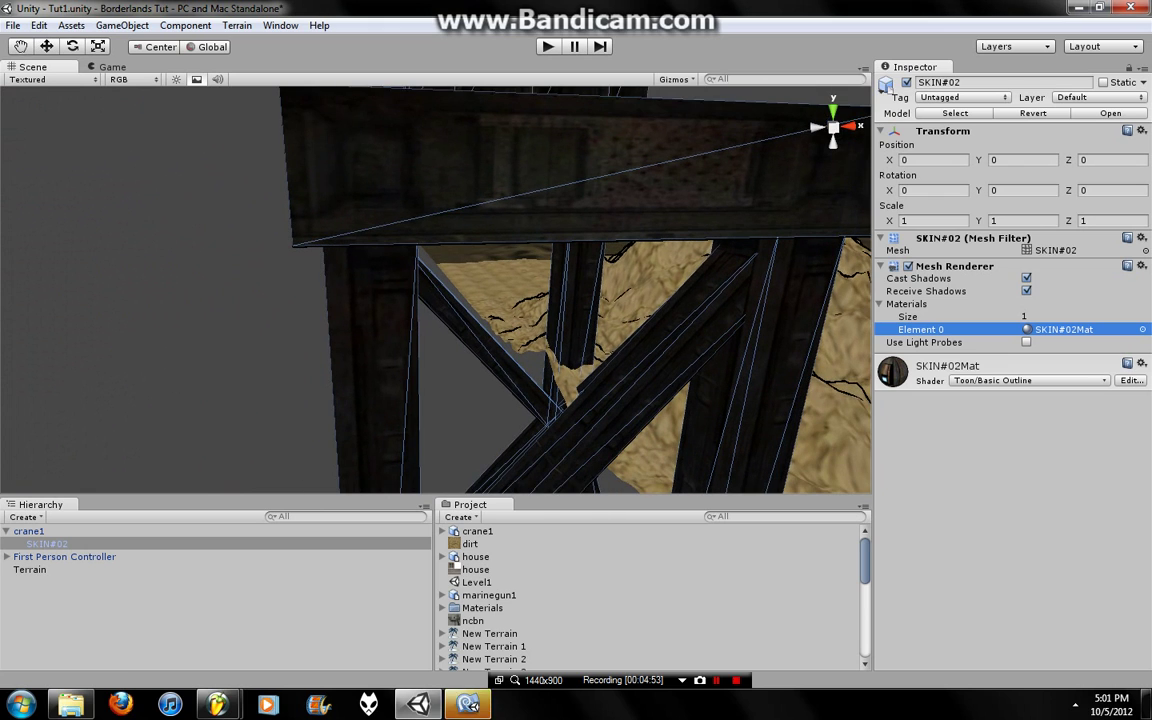
pyautogui.click(1141, 363)
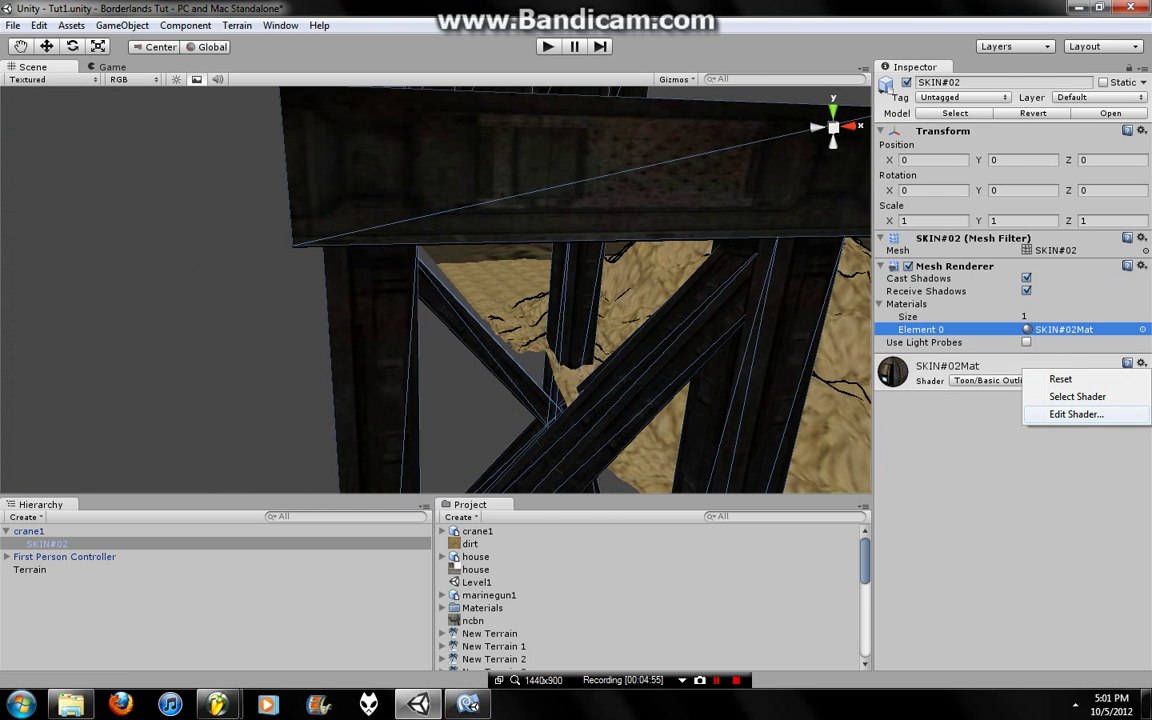
pyautogui.click(1060, 379)
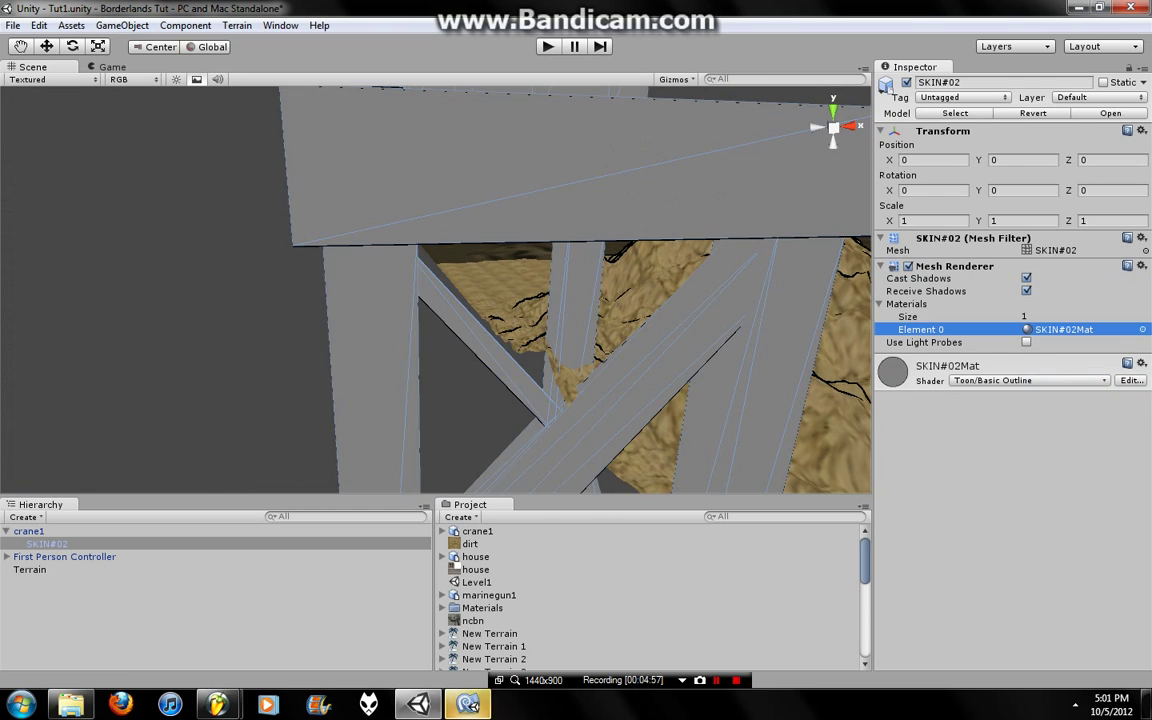
pyautogui.click(1030, 380)
pyautogui.press('Escape')
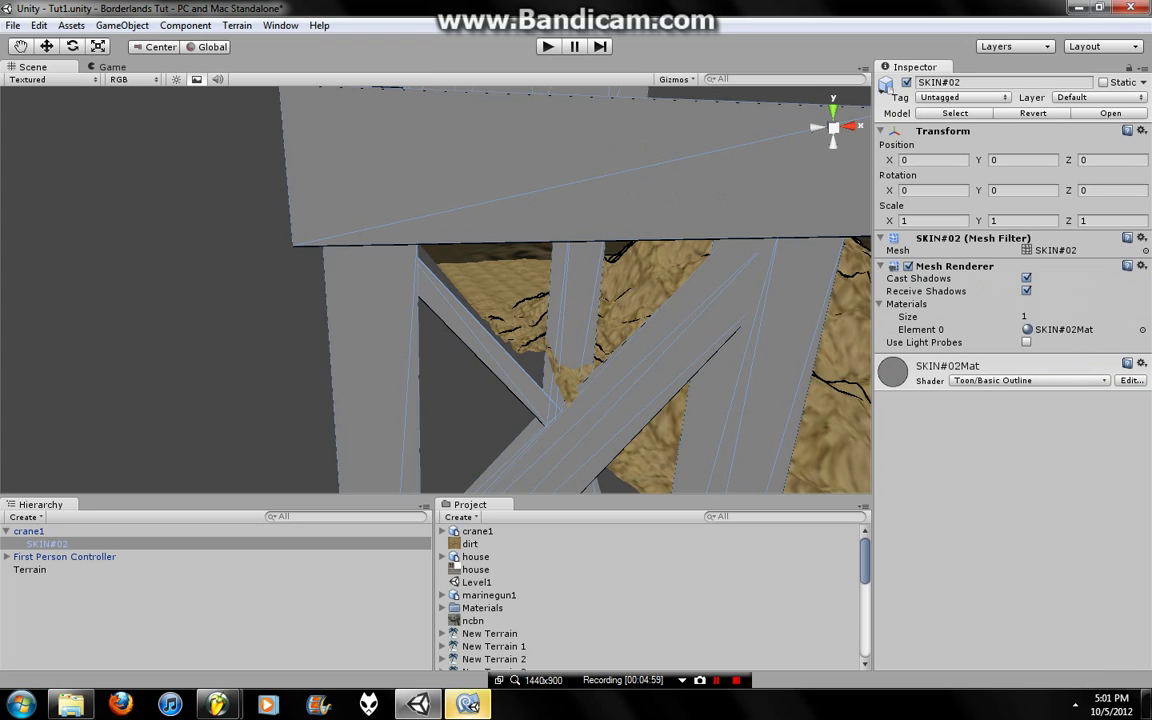
pyautogui.click(1142, 329)
pyautogui.scroll(-5, 425, 290)
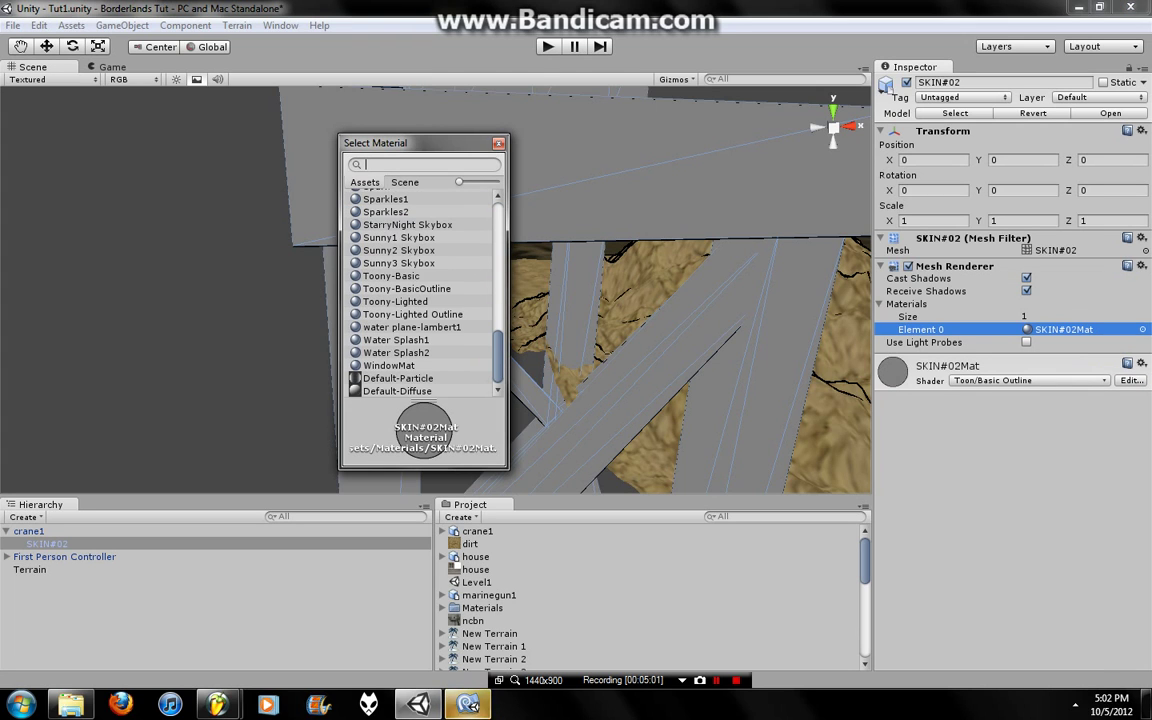
pyautogui.click(412, 314)
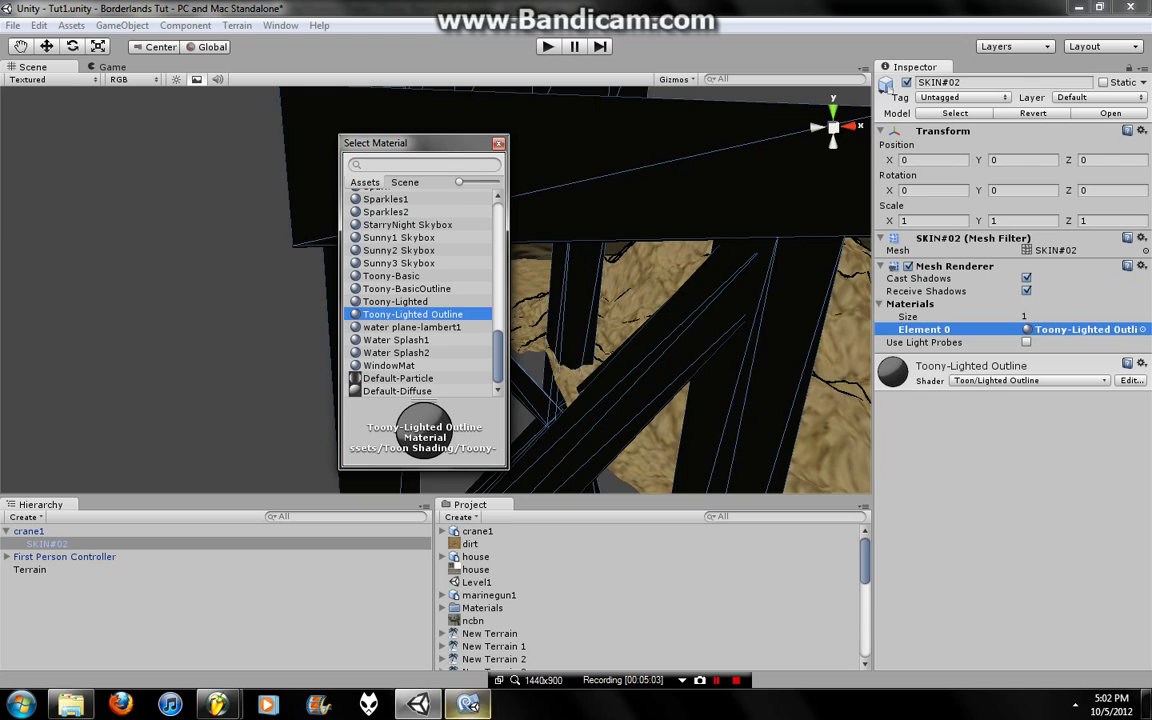
pyautogui.press('Up')
pyautogui.press('Up')
pyautogui.press('Return')
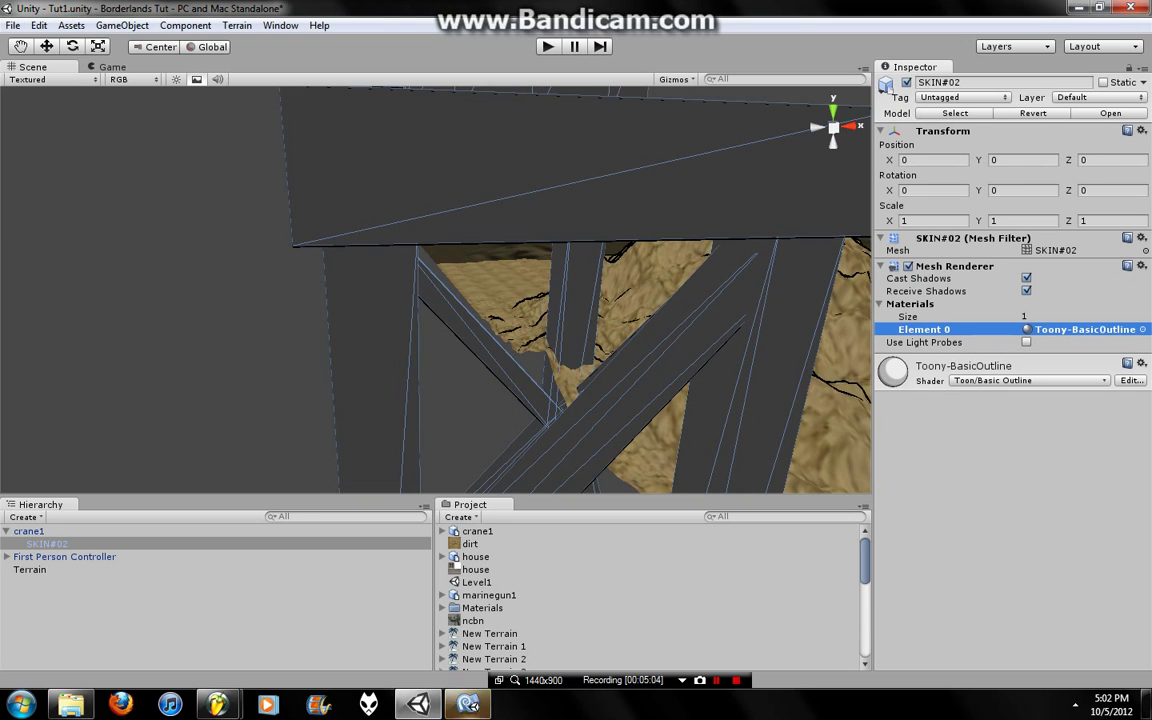
# Set the mesh to 2 material slots with Toony-BasicOutline in the first slot
pyautogui.press('Up')
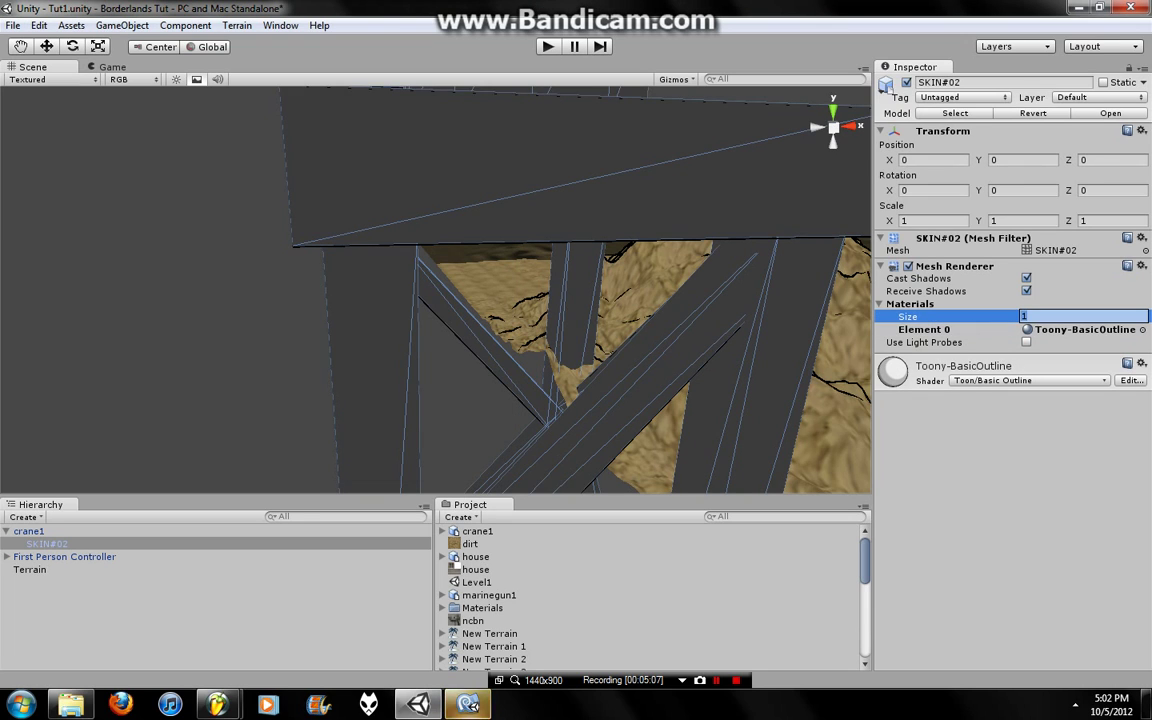
pyautogui.write('2')
pyautogui.press('Return')
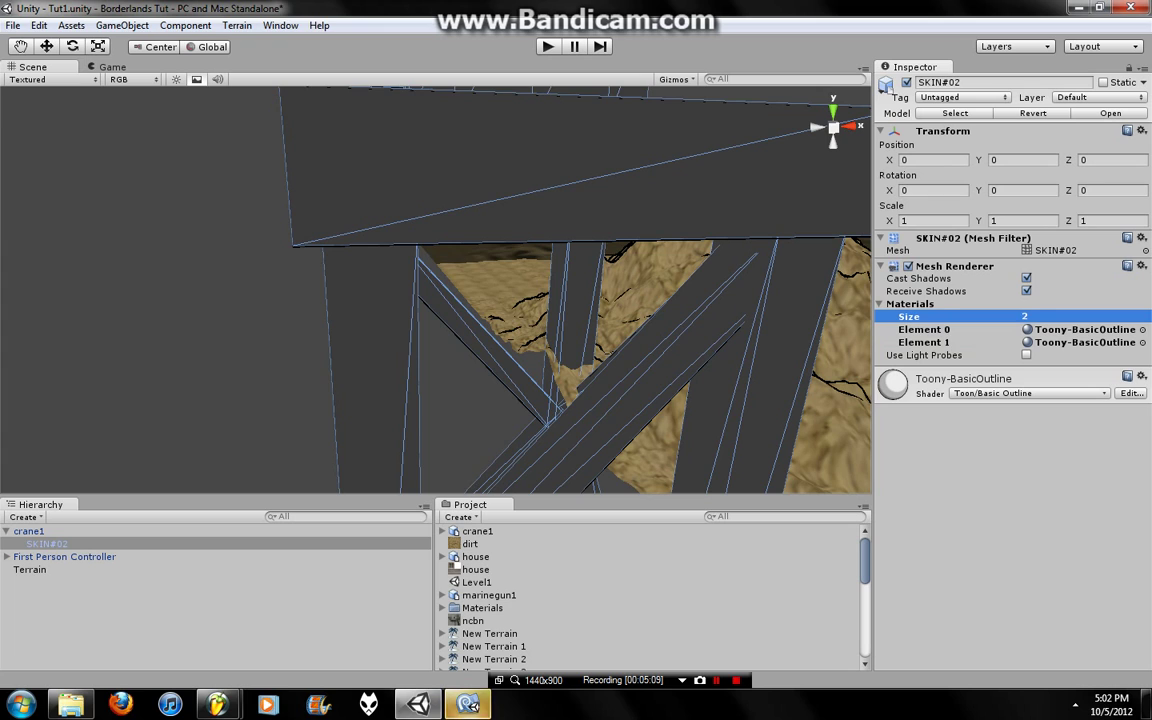
pyautogui.press('Down')
pyautogui.press('Down')
pyautogui.press('Down')
pyautogui.press('Down')
pyautogui.scroll(-5, 424, 290)
pyautogui.scroll(-5, 424, 290)
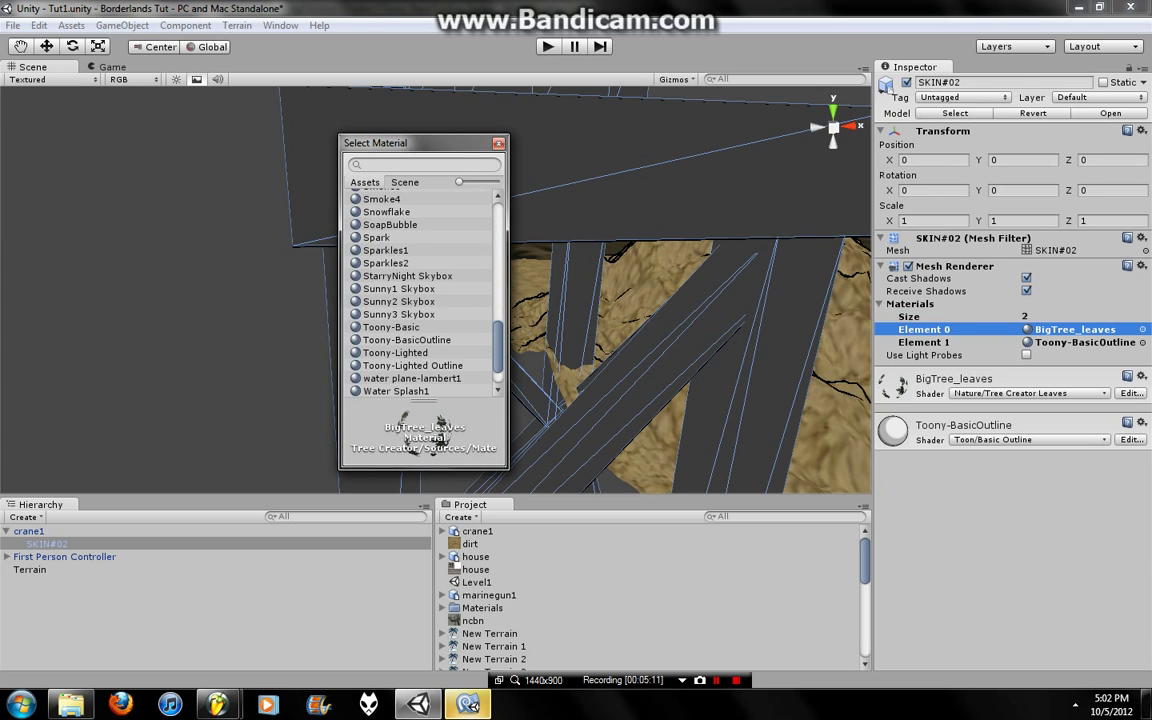
pyautogui.scroll(-2, 424, 290)
pyautogui.click(407, 288)
pyautogui.press('Return')
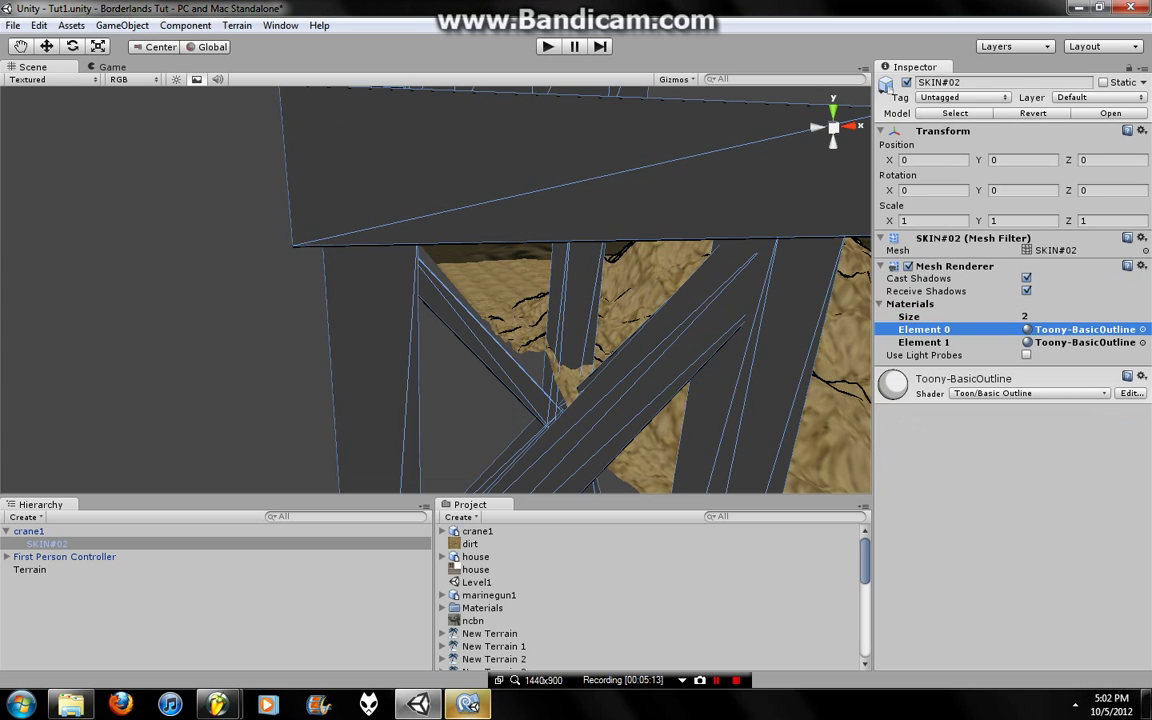
# Reset the Toony-BasicOutline material and reduce the mesh back to 1 material slot
pyautogui.click(1141, 376)
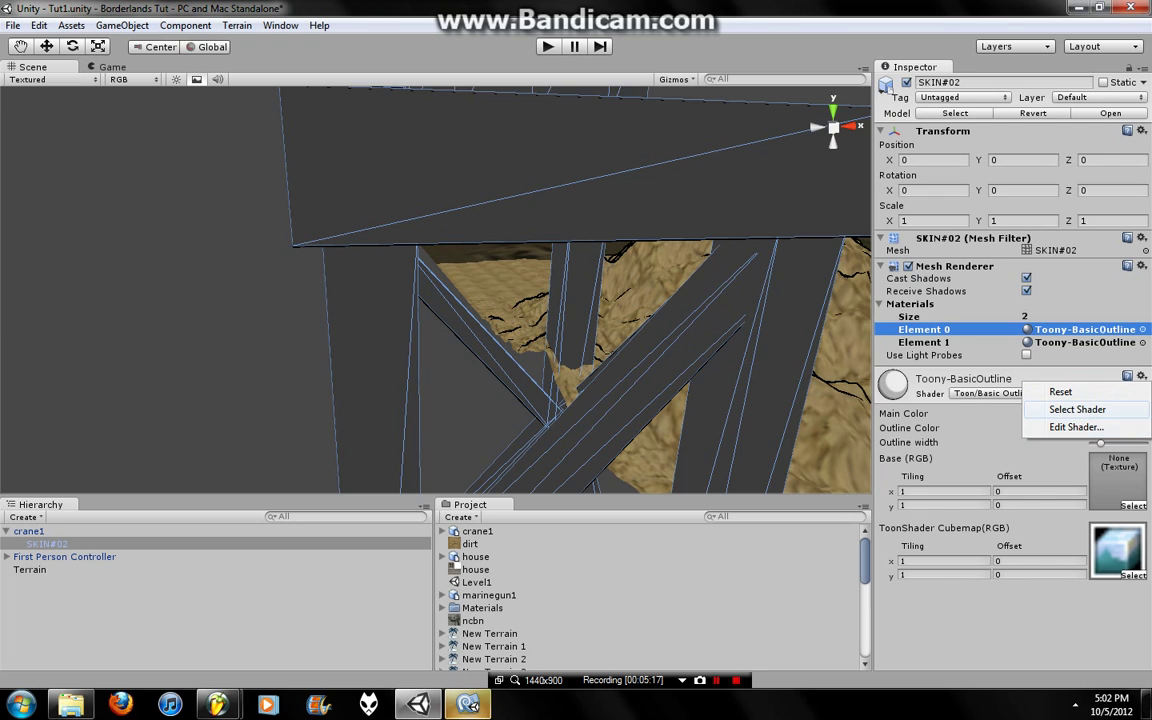
pyautogui.click(1060, 391)
pyautogui.click(1085, 342)
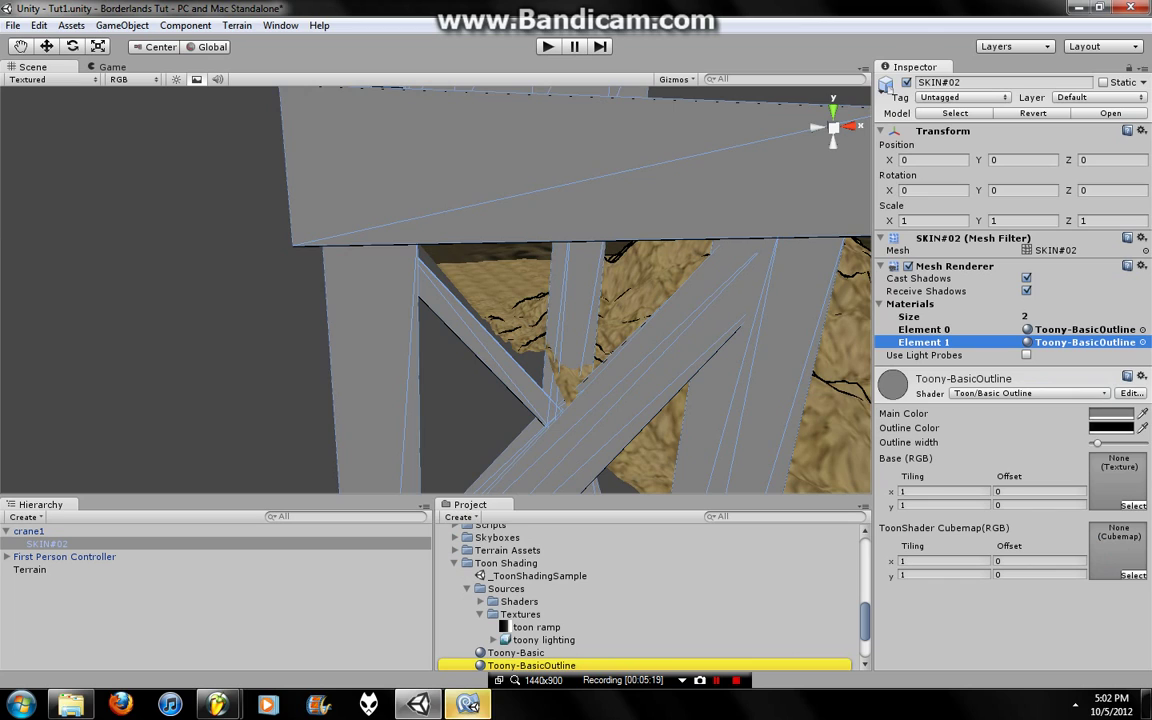
pyautogui.click(1141, 376)
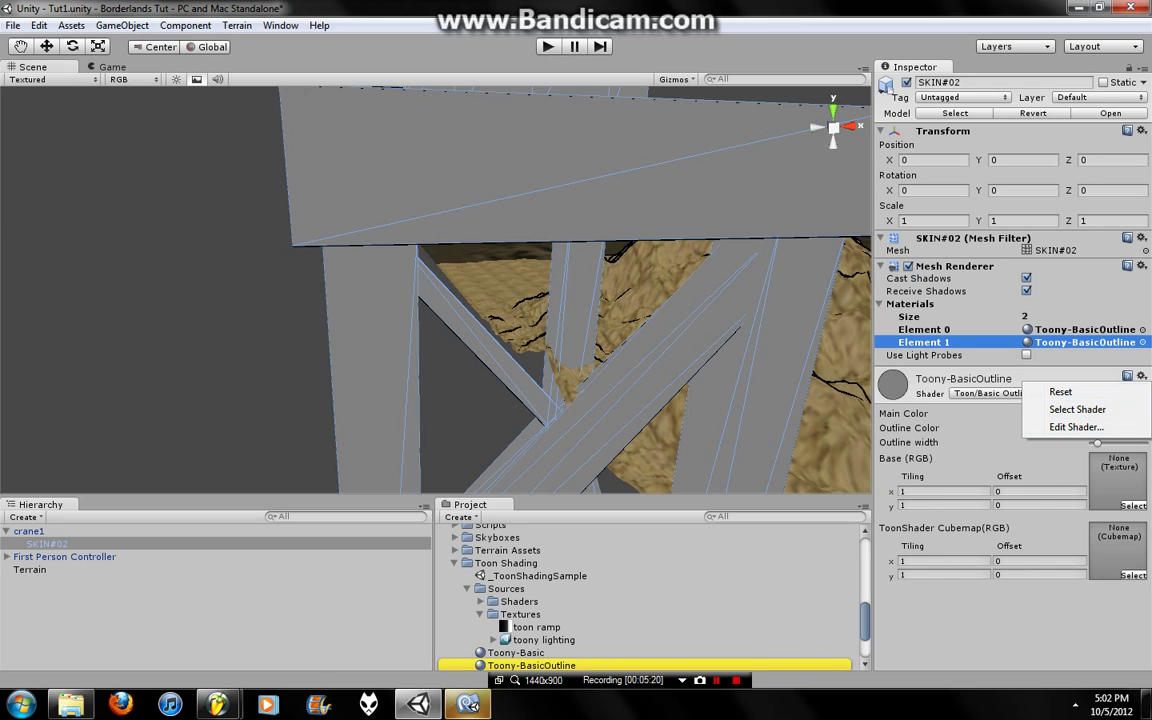
pyautogui.click(1084, 316)
pyautogui.write('1')
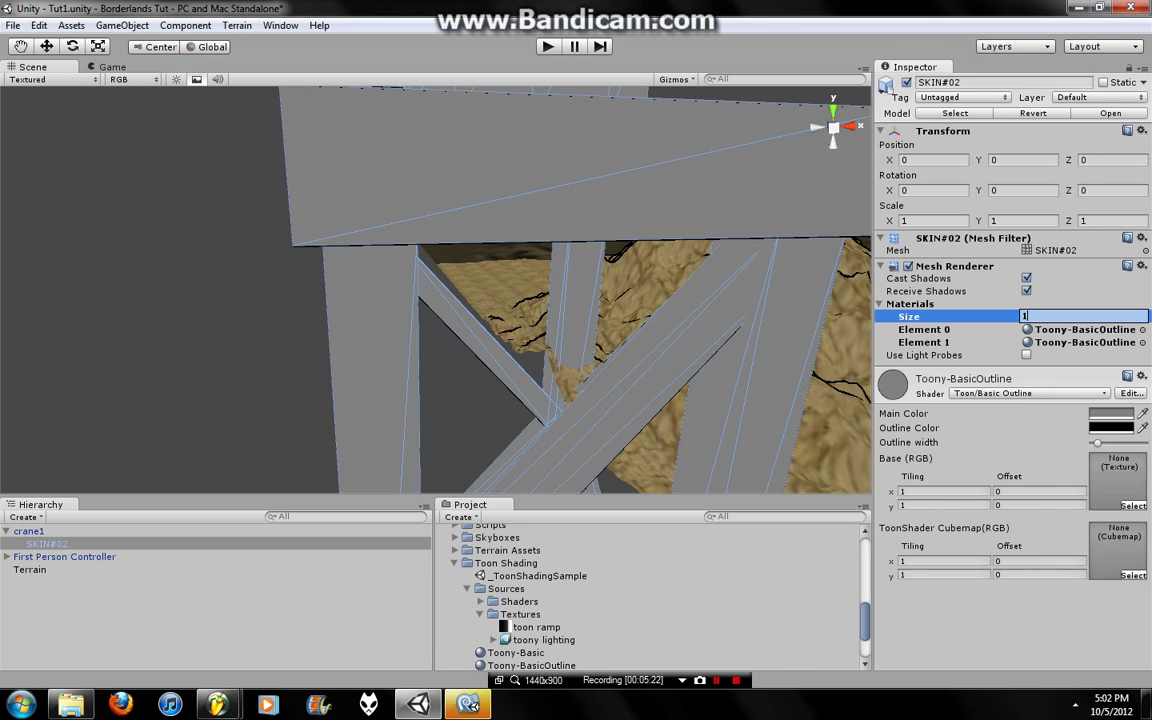
pyautogui.press('Return')
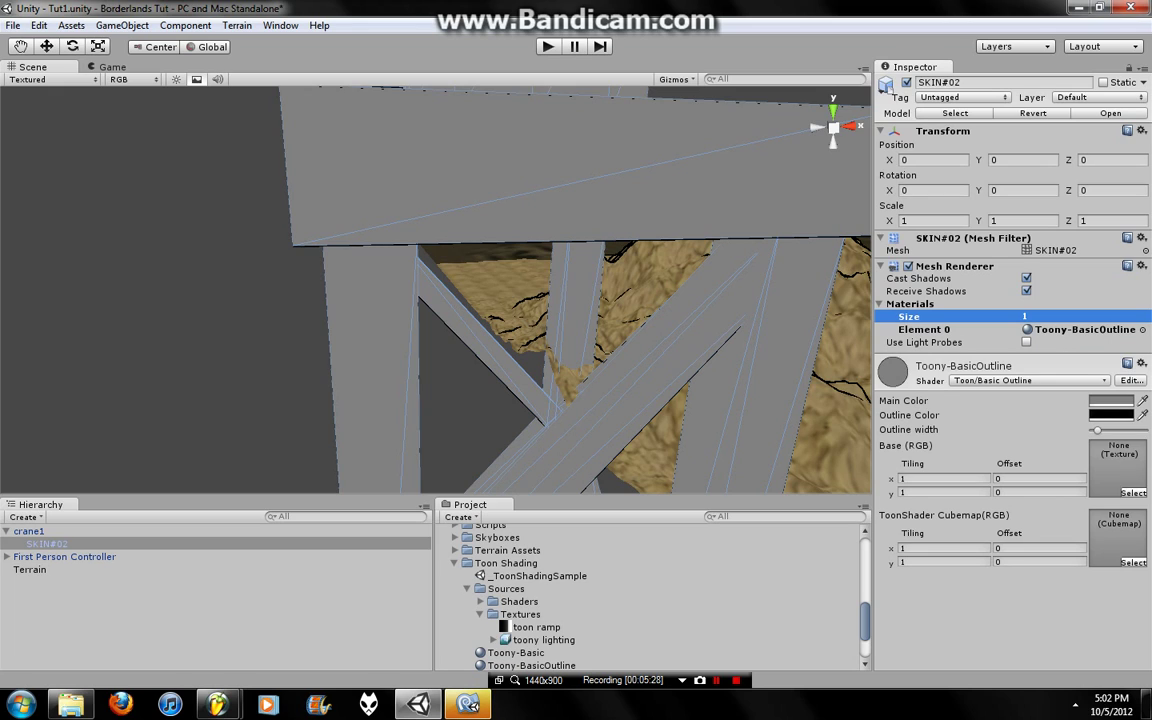
# Set the outline material's Base (RGB) texture to the 'texture' image
pyautogui.press('Tab')
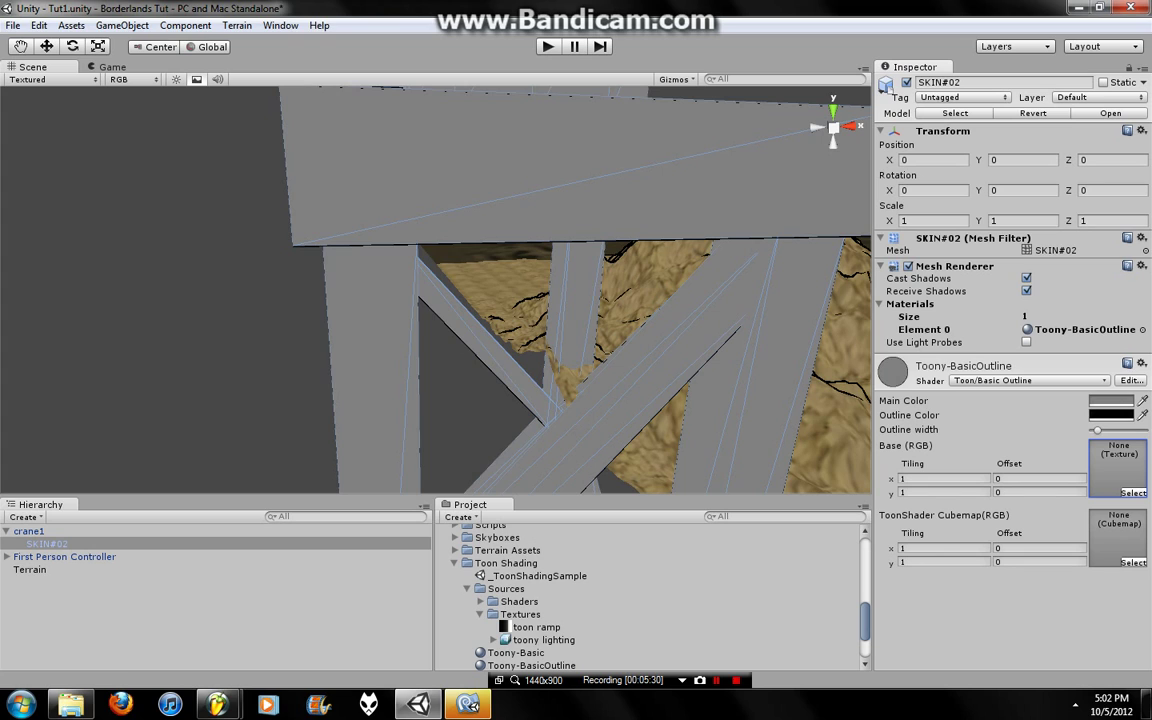
pyautogui.press('Return')
pyautogui.scroll(-5, 420, 295)
pyautogui.scroll(-5, 420, 295)
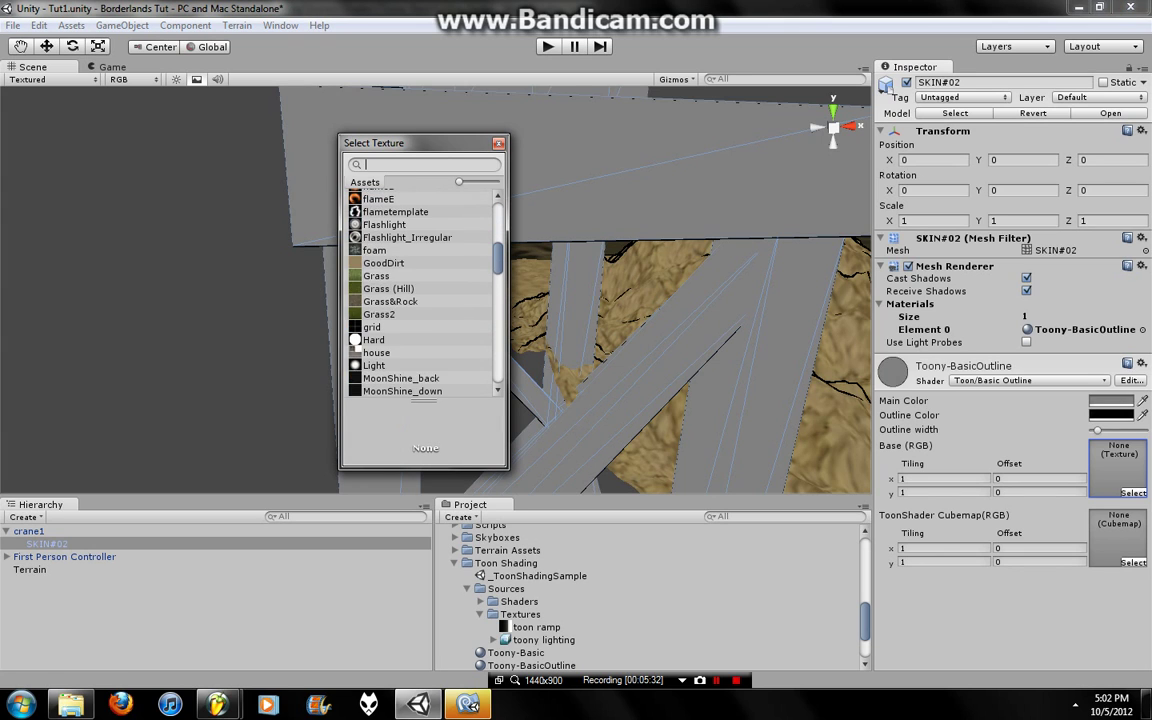
pyautogui.scroll(-5, 420, 295)
pyautogui.scroll(5, 420, 295)
pyautogui.scroll(-5, 420, 290)
pyautogui.scroll(-5, 420, 290)
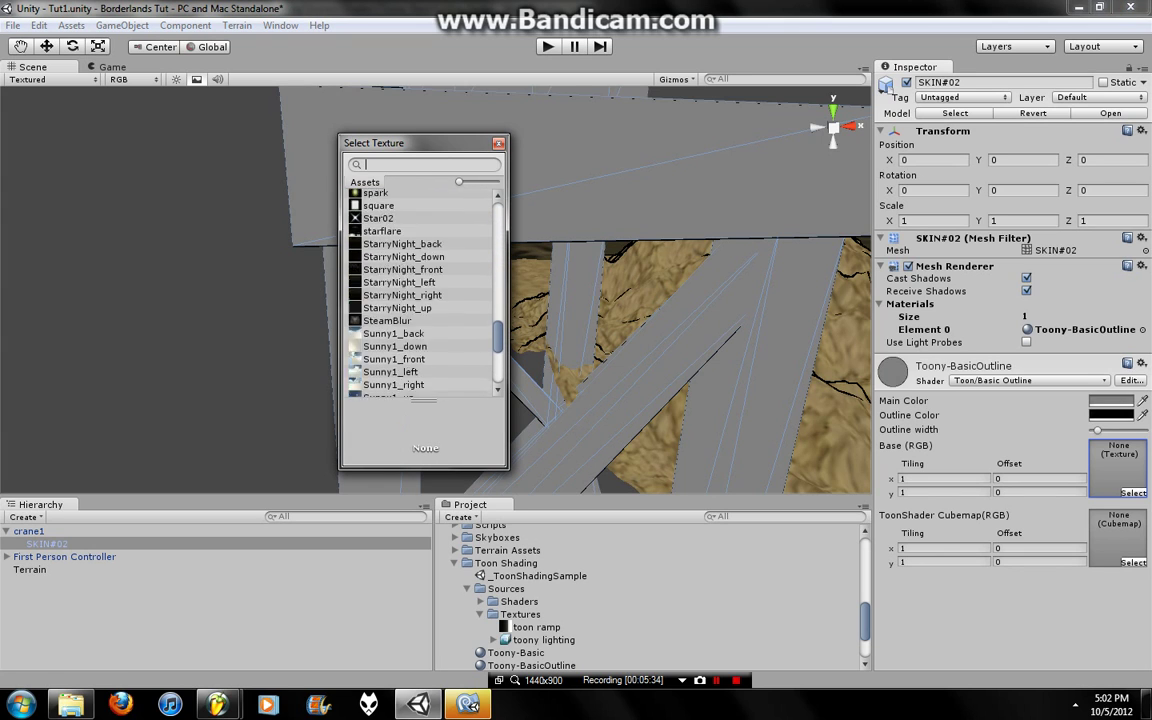
pyautogui.scroll(-1, 420, 290)
pyautogui.scroll(-3, 420, 290)
pyautogui.scroll(-4, 420, 290)
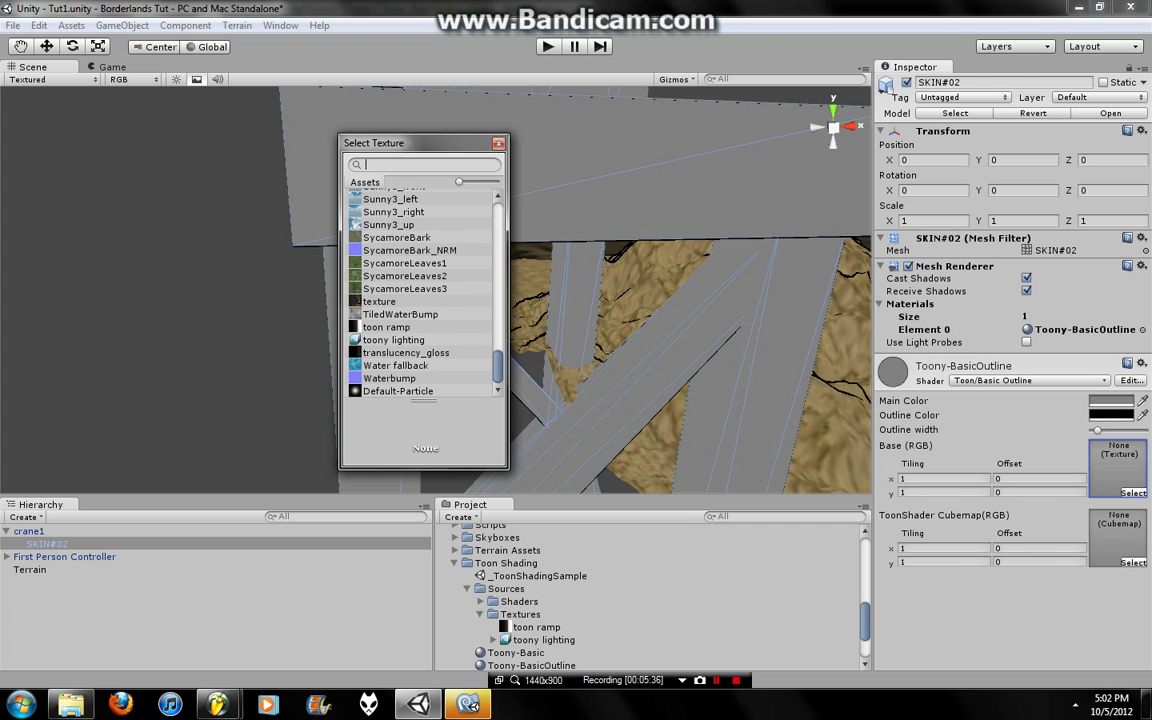
pyautogui.click(379, 301)
pyautogui.doubleClick(379, 301)
# Set the ToonShader Cubemap to 'toony lighting'
pyautogui.click(1133, 562)
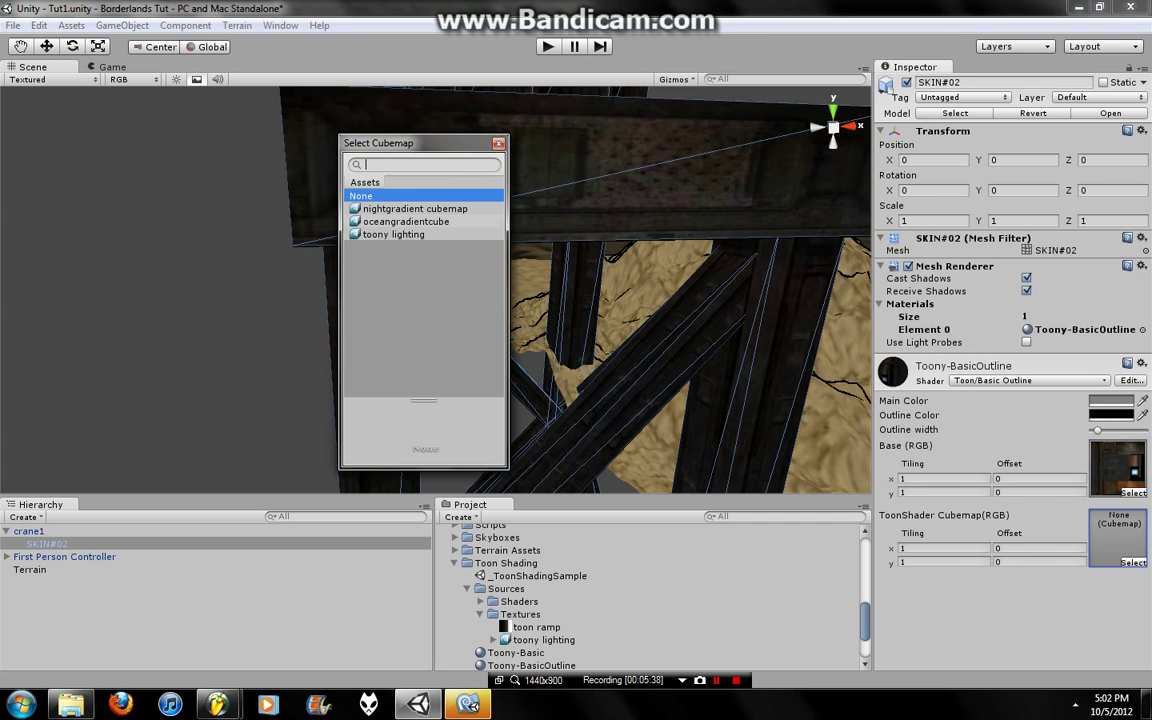
pyautogui.click(393, 234)
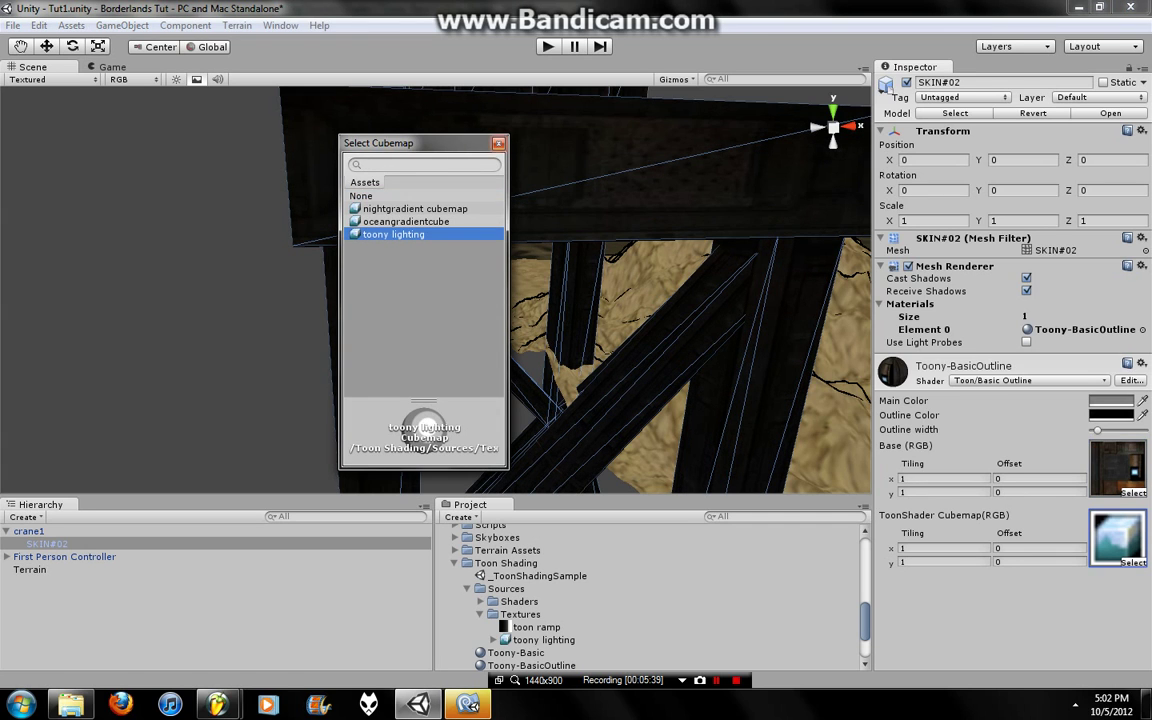
pyautogui.moveTo(600, 300)
pyautogui.mouseDown(button='right')
pyautogui.moveTo(500, 300)
pyautogui.moveTo(540, 290)
pyautogui.mouseUp(button='right')
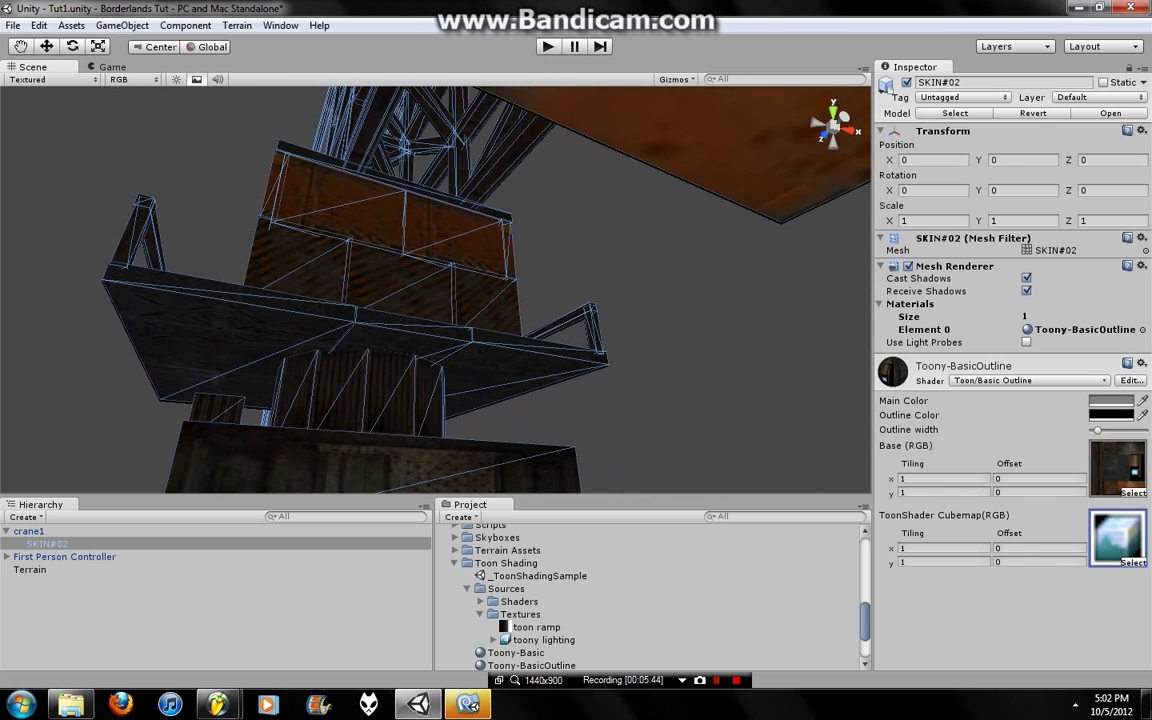
# Scale the crane to 0.1 on X, Y and Z
pyautogui.click(930, 220)
pyautogui.write('0.1')
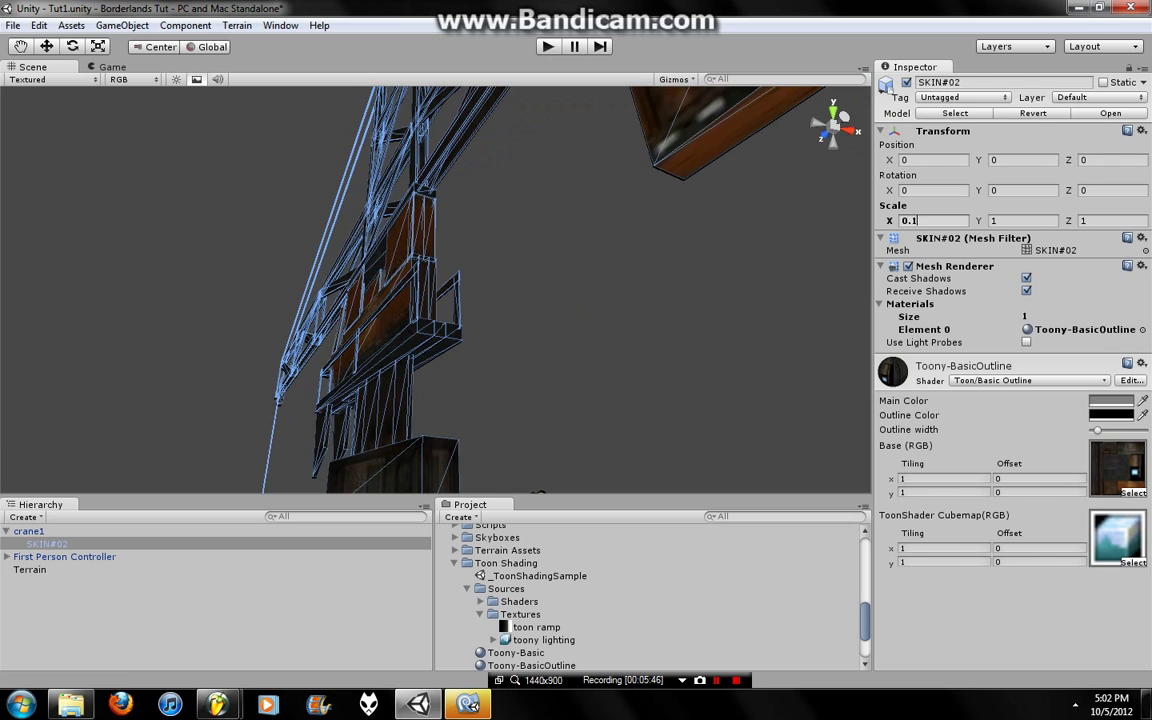
pyautogui.press('Tab')
pyautogui.write('0.')
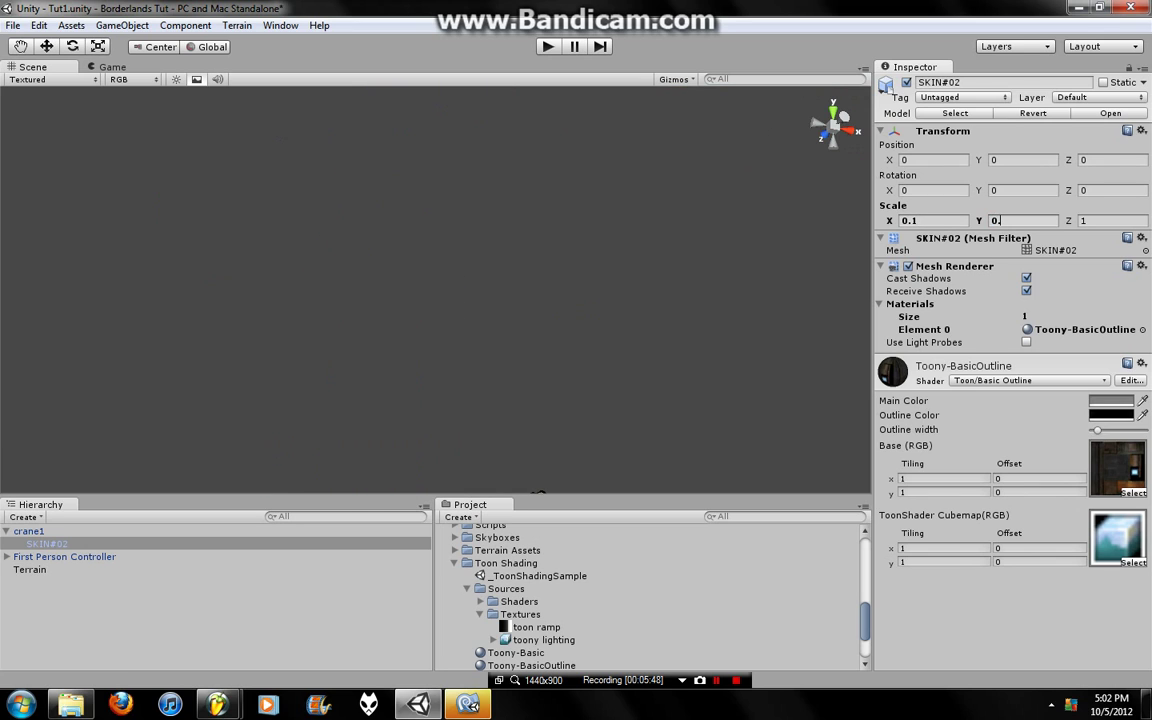
pyautogui.write('1')
pyautogui.press('Tab')
pyautogui.write('0.1')
# Move and rotate the crane onto the mountain, then play-test the placement
pyautogui.moveTo(590, 440)
pyautogui.keyDown('alt'); pyautogui.mouseDown()
pyautogui.moveTo(590, 461)
pyautogui.moveTo(634, 481)
pyautogui.mouseUp(); pyautogui.keyUp('alt')
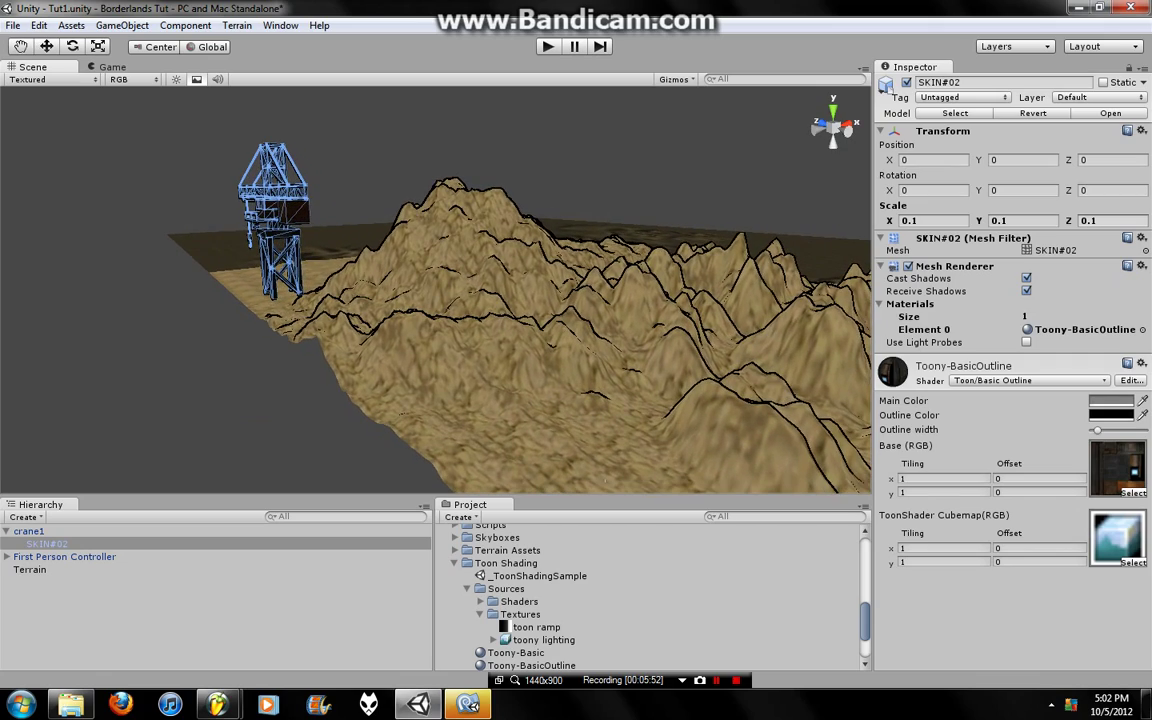
pyautogui.press('w')
pyautogui.moveTo(300, 215)
pyautogui.mouseDown()
pyautogui.moveTo(490, 180)
pyautogui.moveTo(560, 215)
pyautogui.mouseUp()
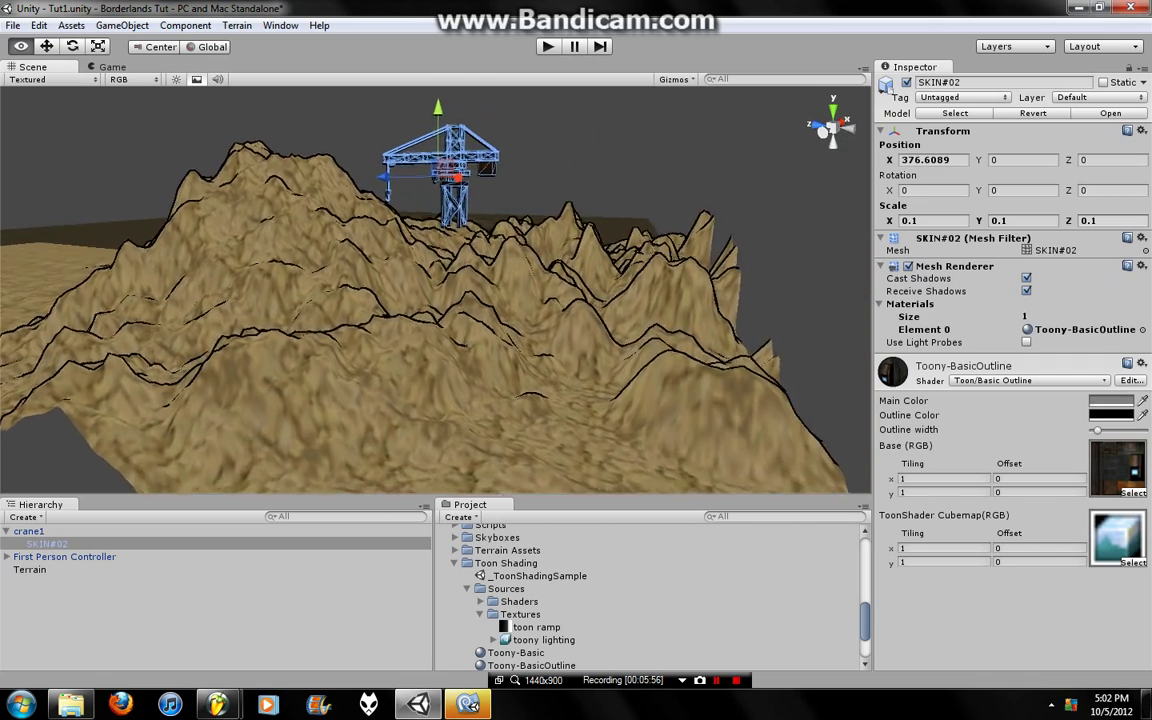
pyautogui.moveTo(444, 108); pyautogui.dragTo(444, 156)
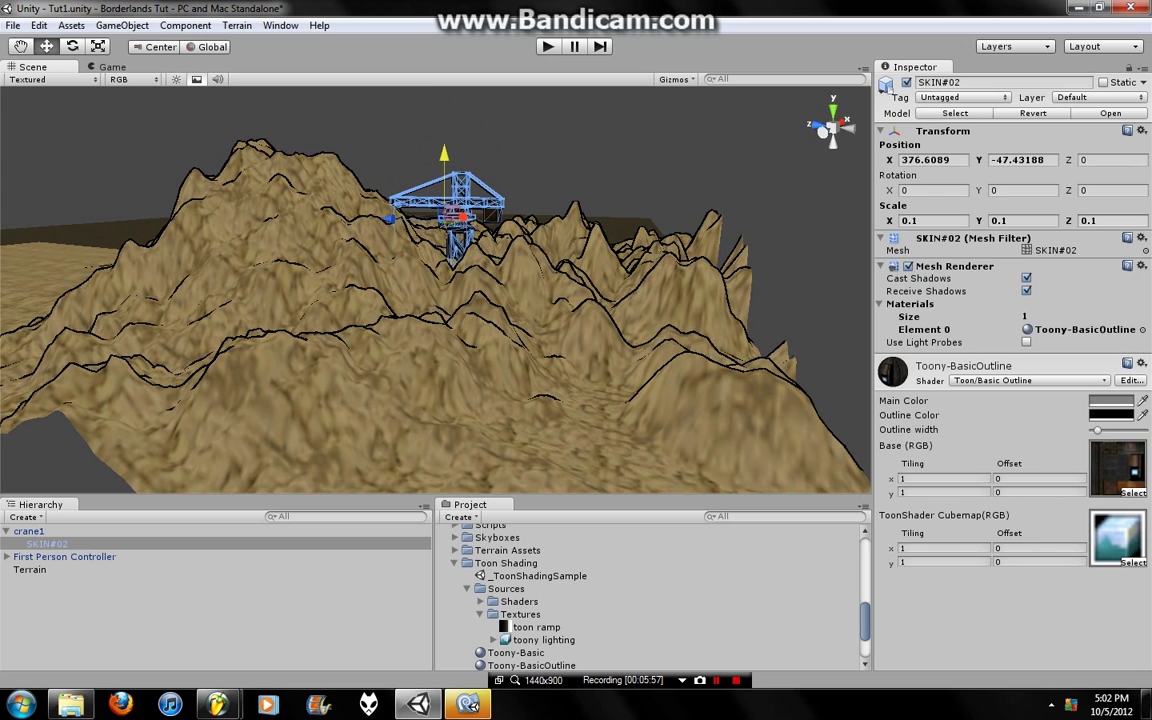
pyautogui.press('e')
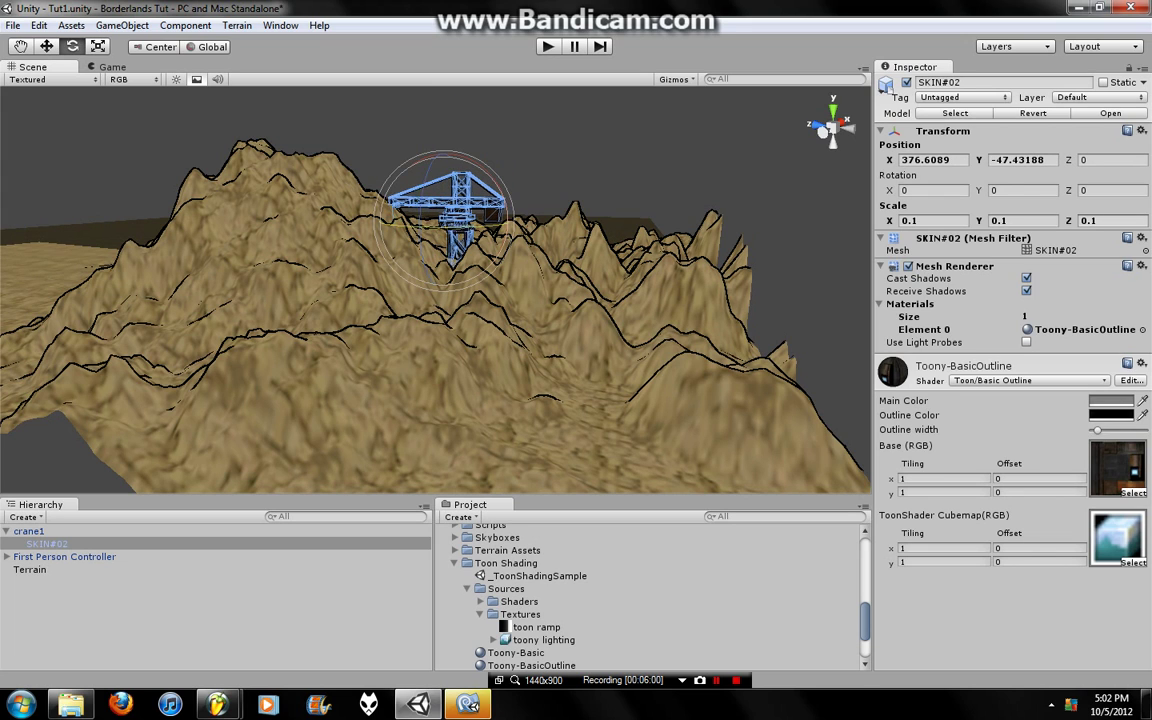
pyautogui.moveTo(480, 262)
pyautogui.mouseDown()
pyautogui.moveTo(395, 258)
pyautogui.moveTo(395, 210)
pyautogui.mouseUp()
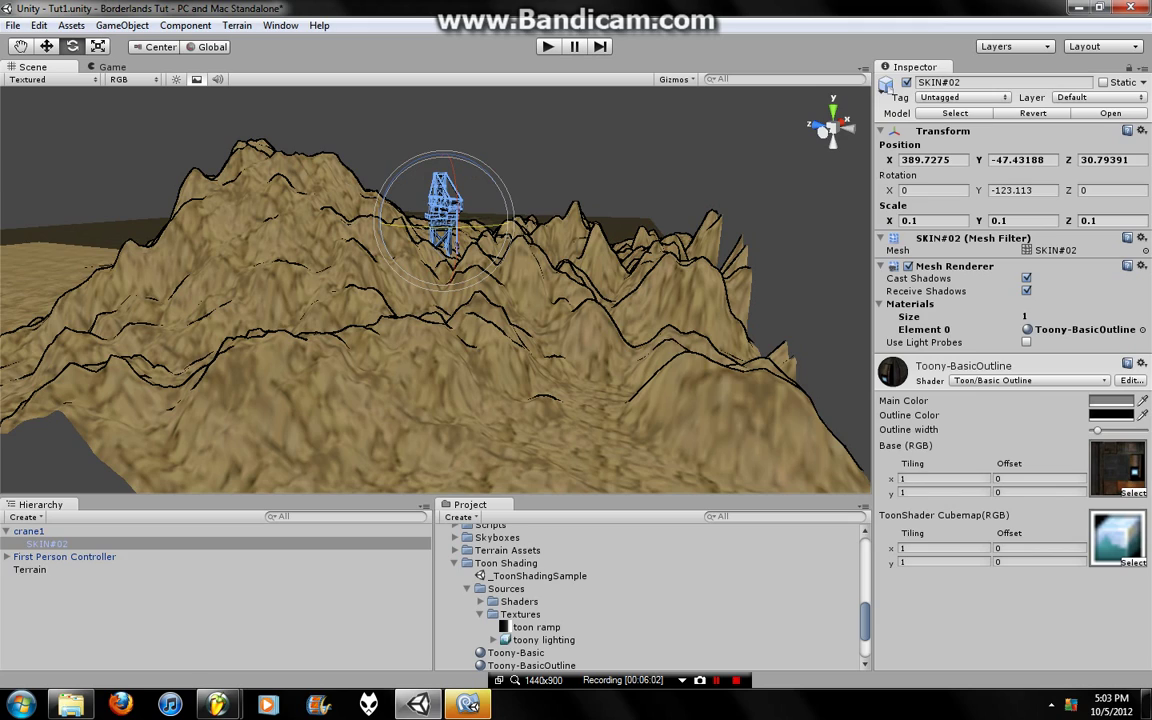
pyautogui.hotkey('ctrl', 'p')
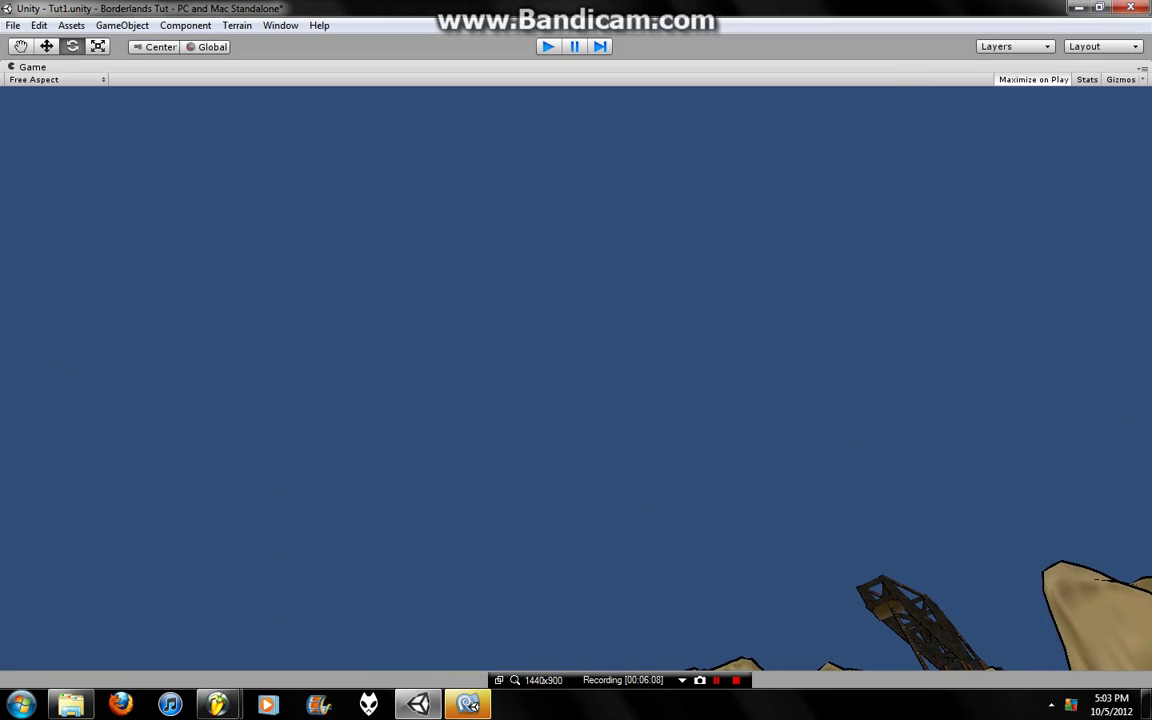
pyautogui.hotkey('ctrl', 'p')
# Shift the crane onto the slope, sink it lower into the mountain, and retest in play mode
pyautogui.press('w')
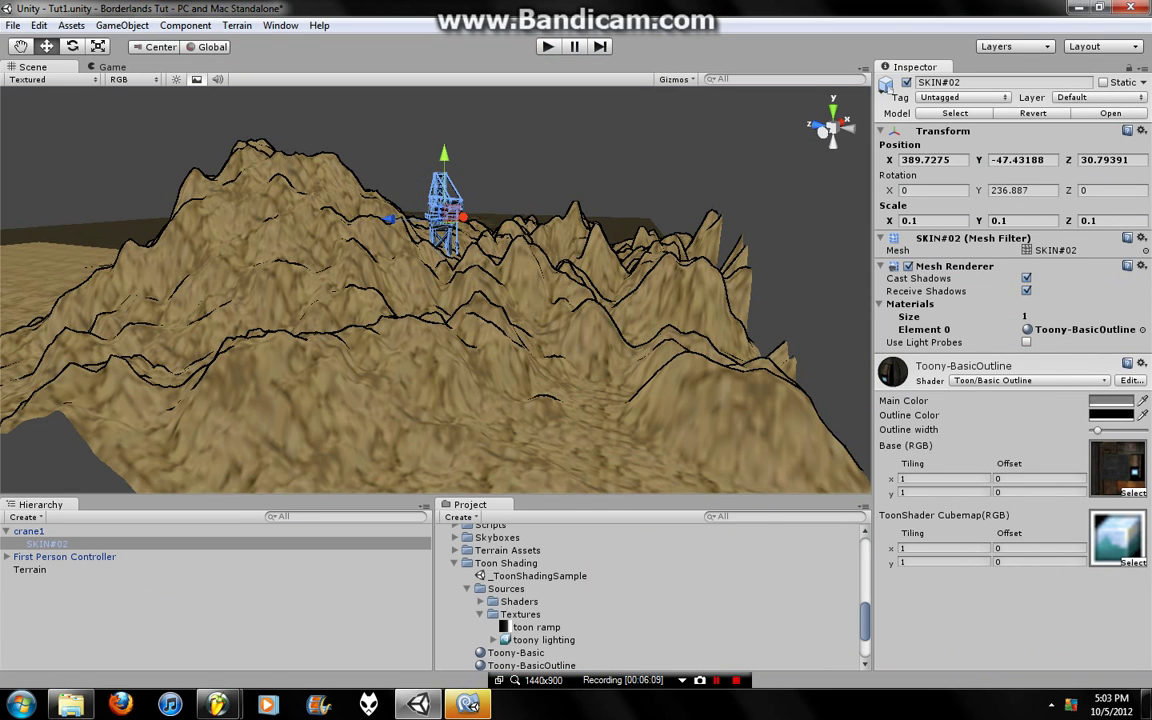
pyautogui.moveTo(388, 219); pyautogui.dragTo(370, 218)
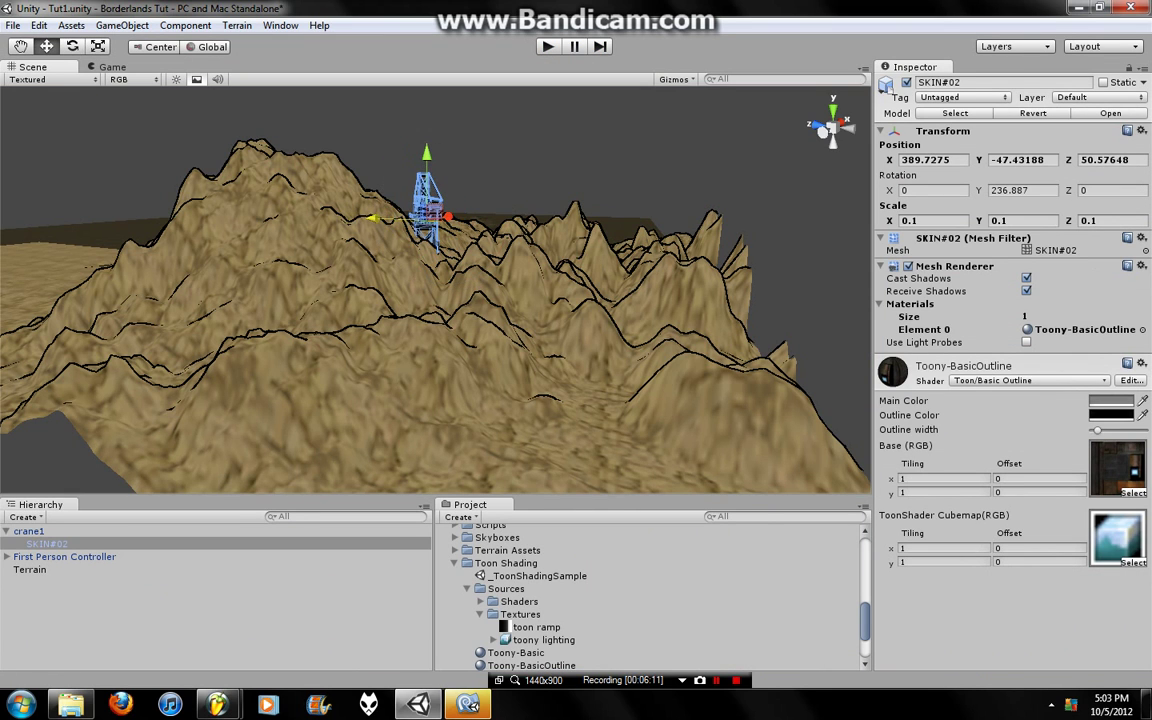
pyautogui.moveTo(449, 216); pyautogui.dragTo(357, 233)
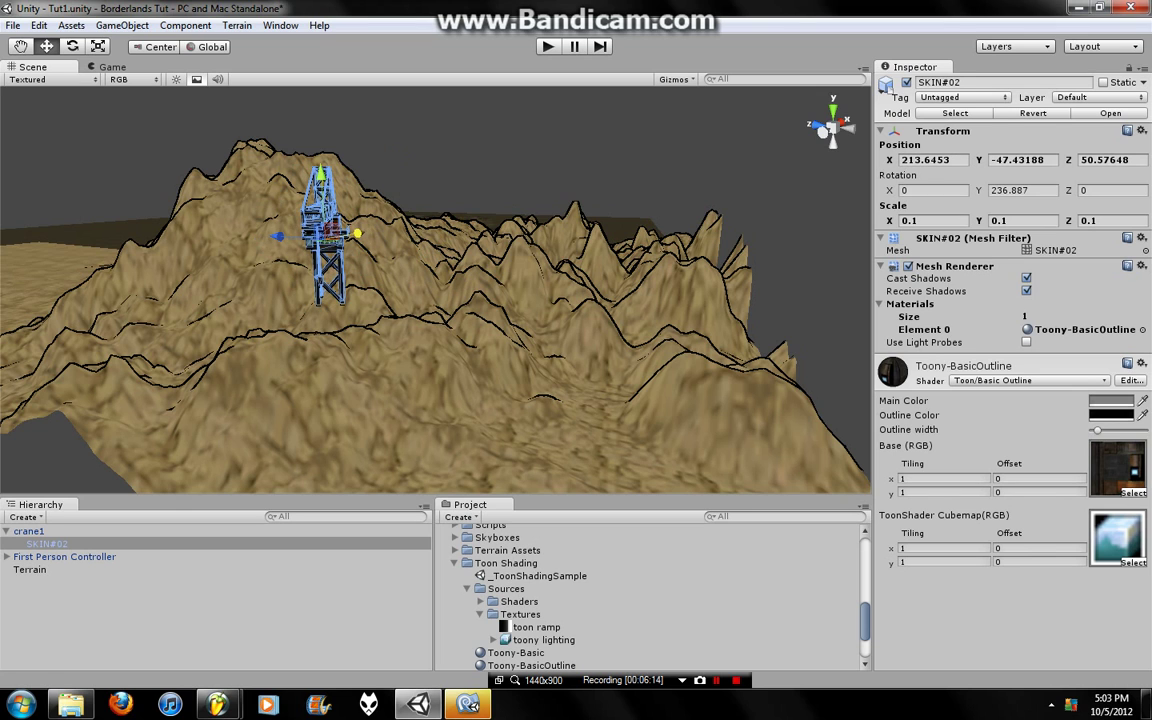
pyautogui.moveTo(320, 173); pyautogui.dragTo(322, 215)
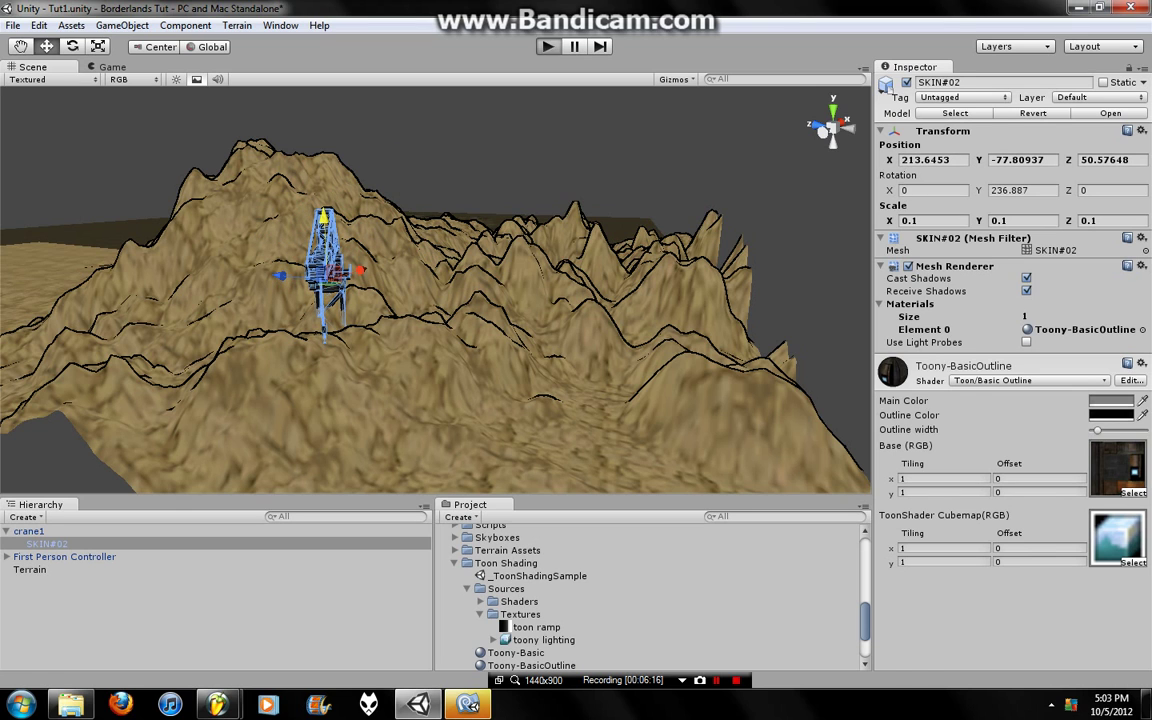
pyautogui.hotkey('ctrl', 'p')
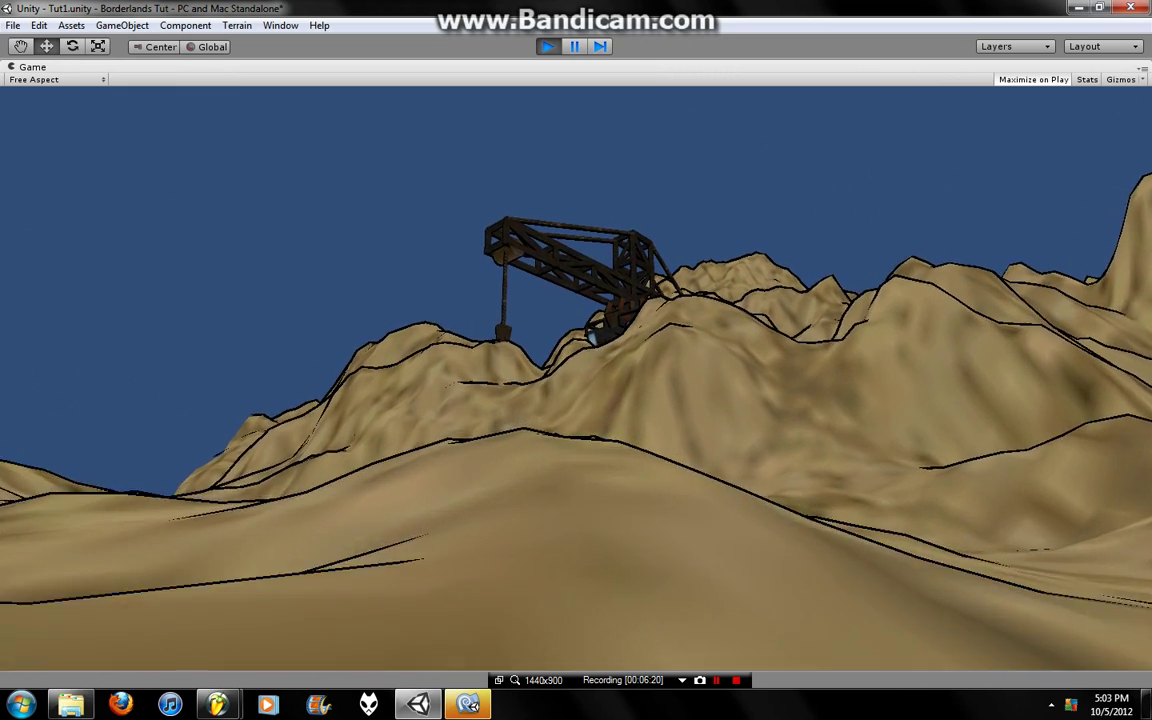
pyautogui.hotkey('ctrl', 'p')
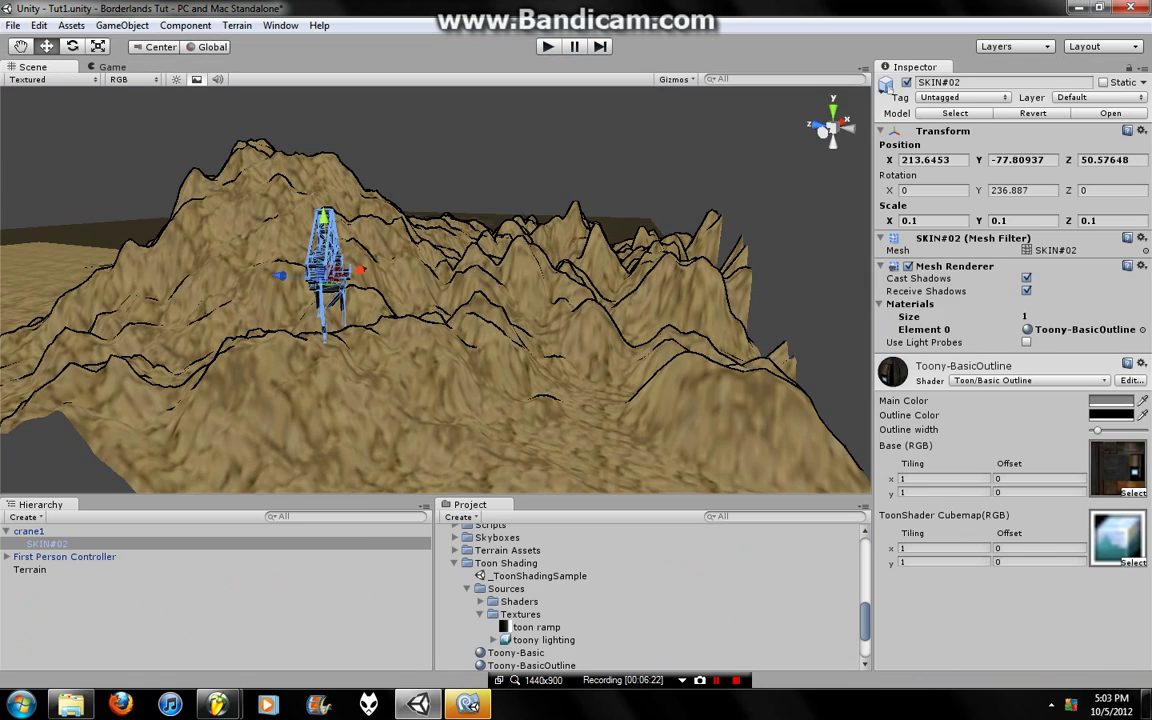
pyautogui.click(28, 531)
# Add a Mesh Collider to crane1 using the SKIN#02 mesh
pyautogui.click(237, 25)
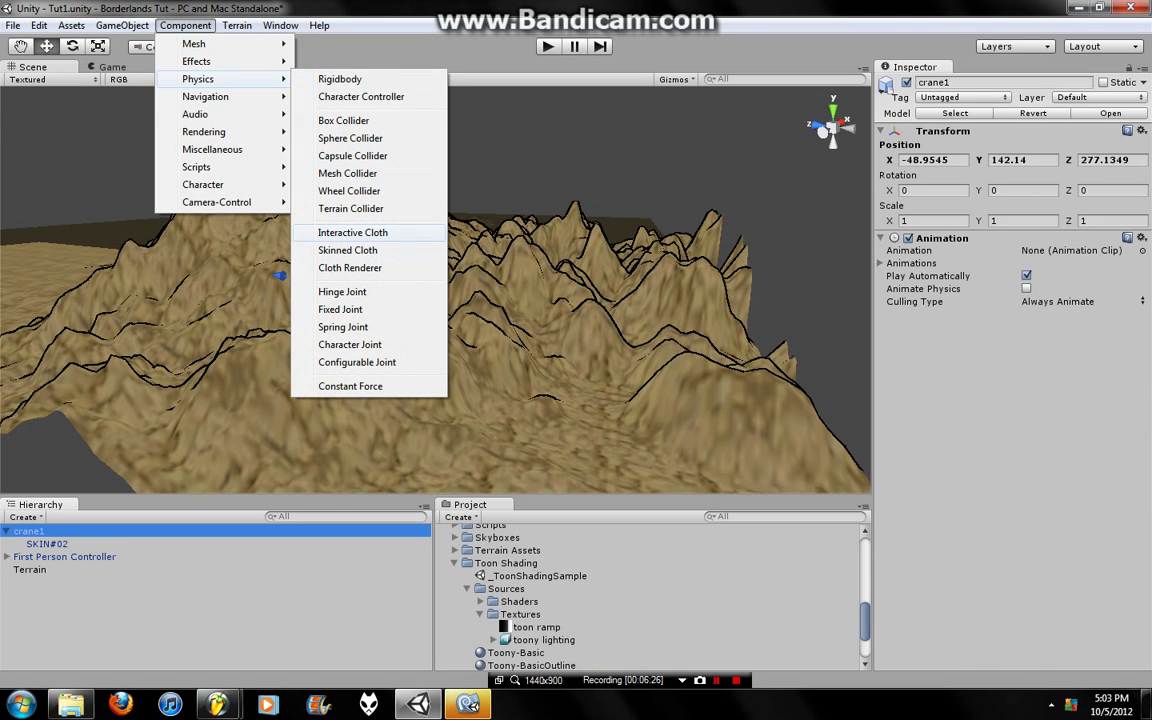
pyautogui.click(347, 173)
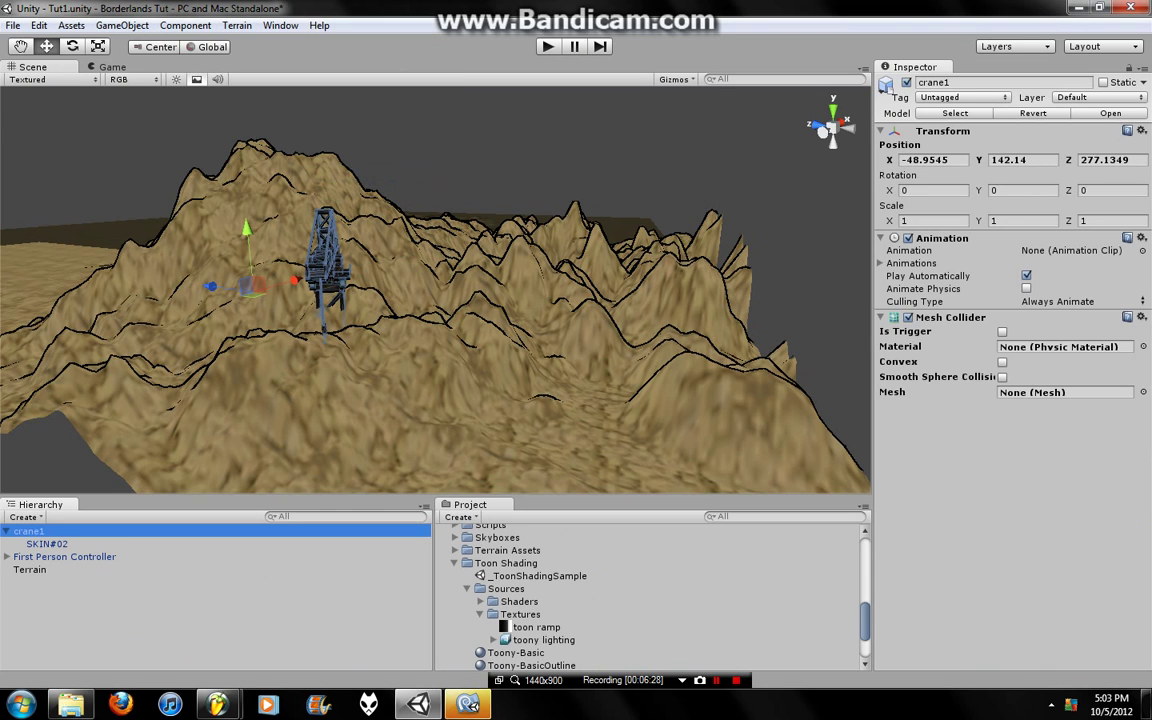
pyautogui.click(1143, 392)
pyautogui.scroll(-3, 420, 295)
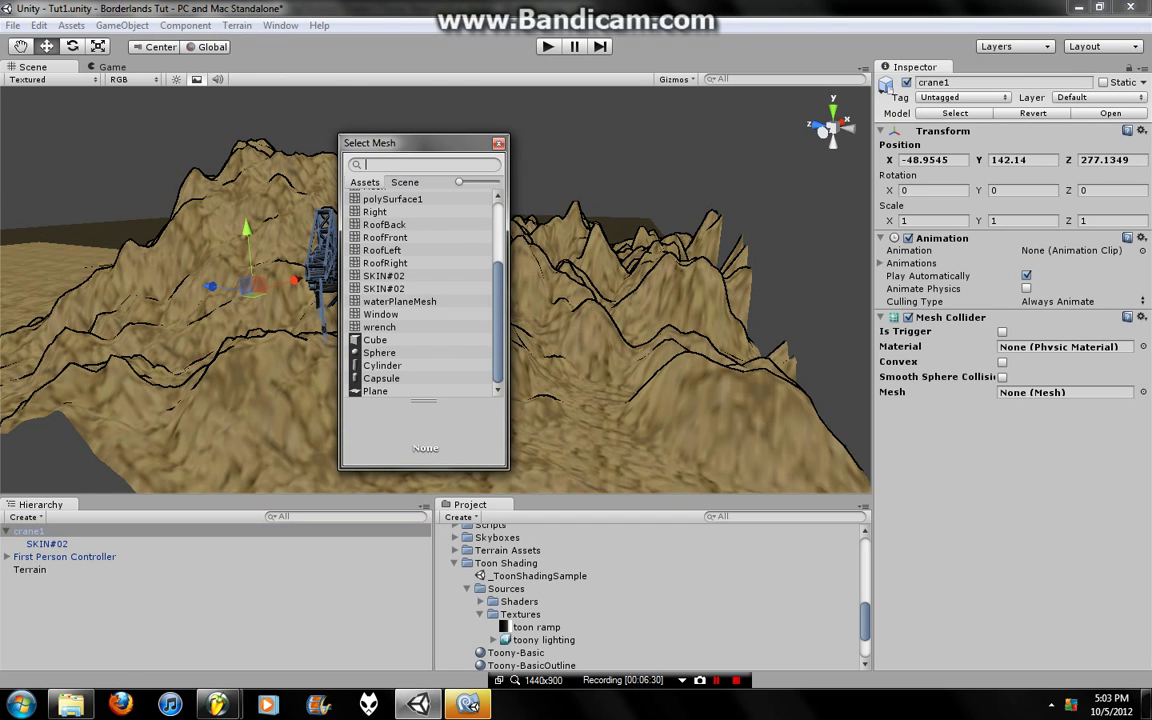
pyautogui.click(384, 275)
pyautogui.press('Down')
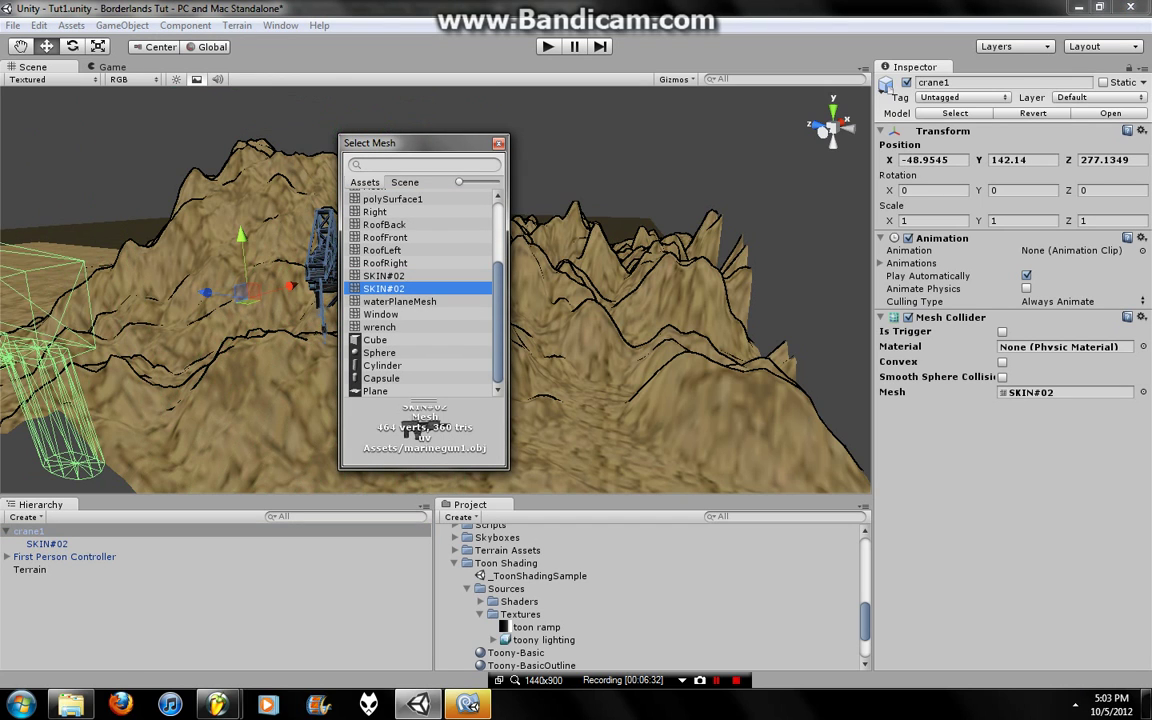
pyautogui.press('Return')
# Play-test collision with the crane and set the collider mesh back to SKIN#02
pyautogui.keyDown('alt'); pyautogui.moveTo(400, 300); pyautogui.dragTo(330, 290); pyautogui.keyUp('alt')
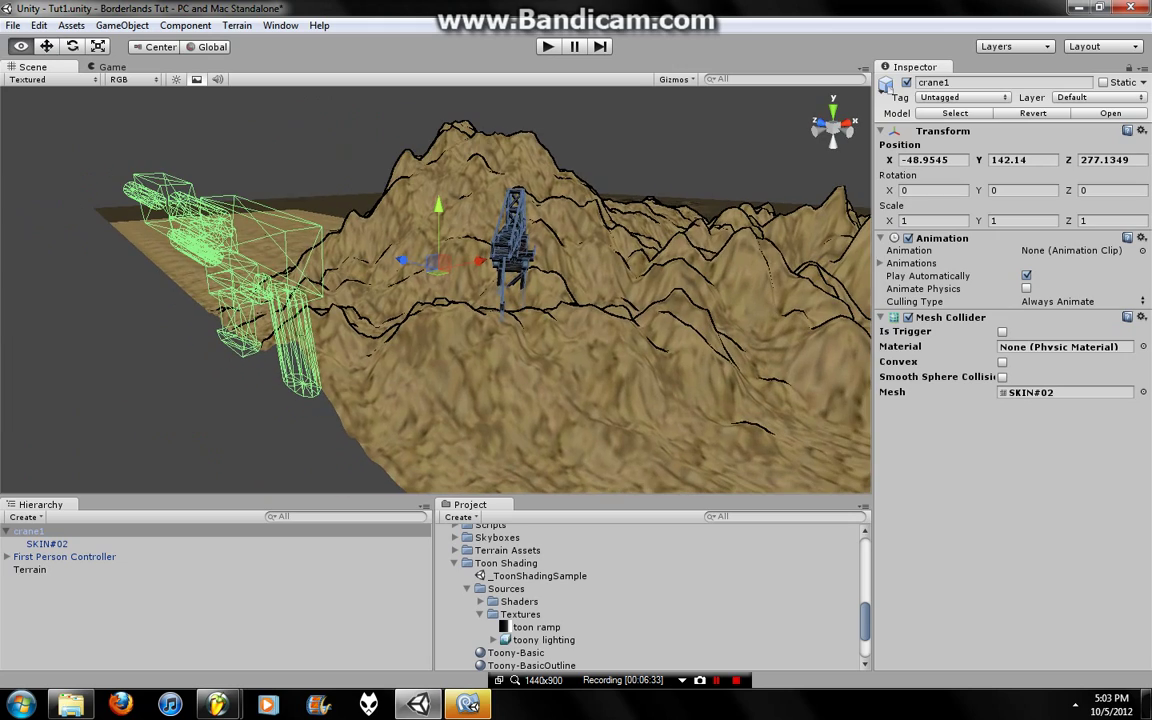
pyautogui.hotkey('ctrl', 'p')
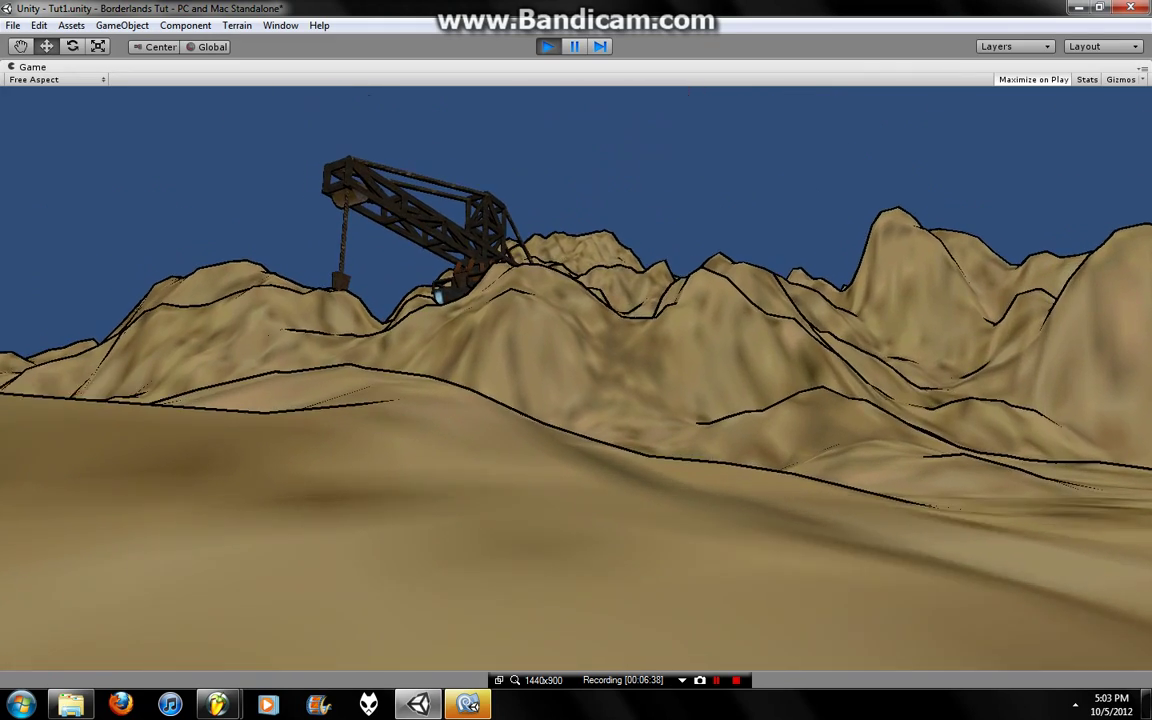
pyautogui.hotkey('ctrl', 'p')
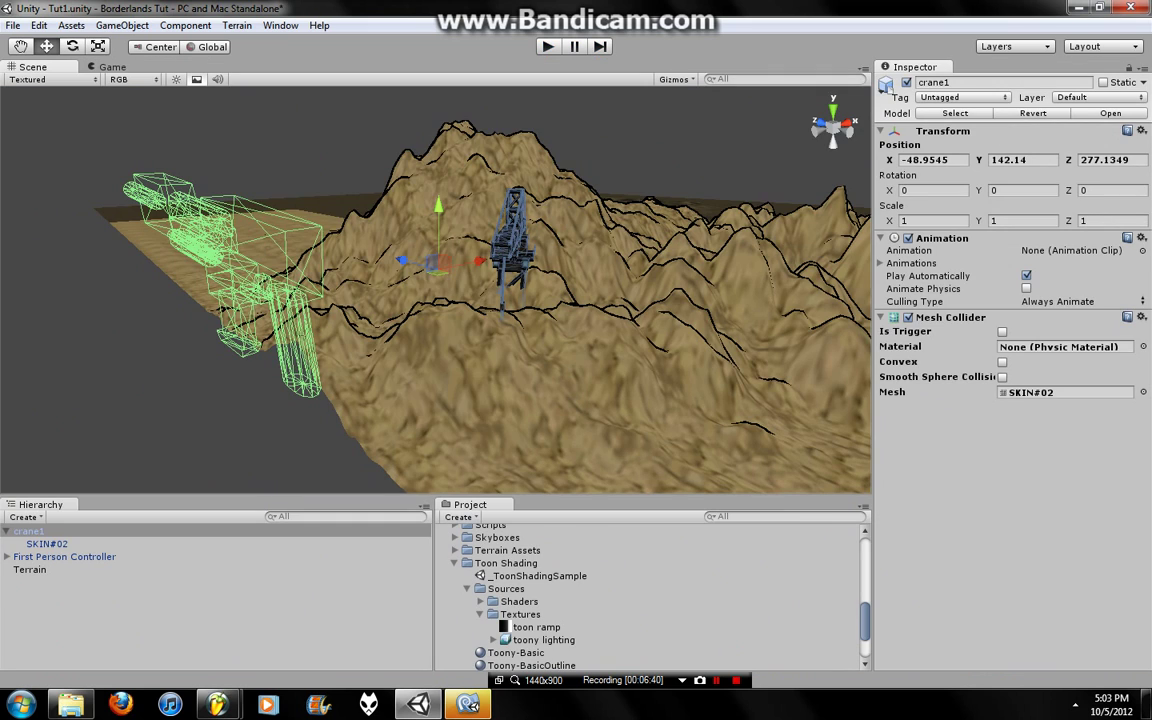
pyautogui.click(1143, 392)
pyautogui.click(385, 249)
pyautogui.scroll(-3, 420, 300)
pyautogui.scroll(-1, 420, 300)
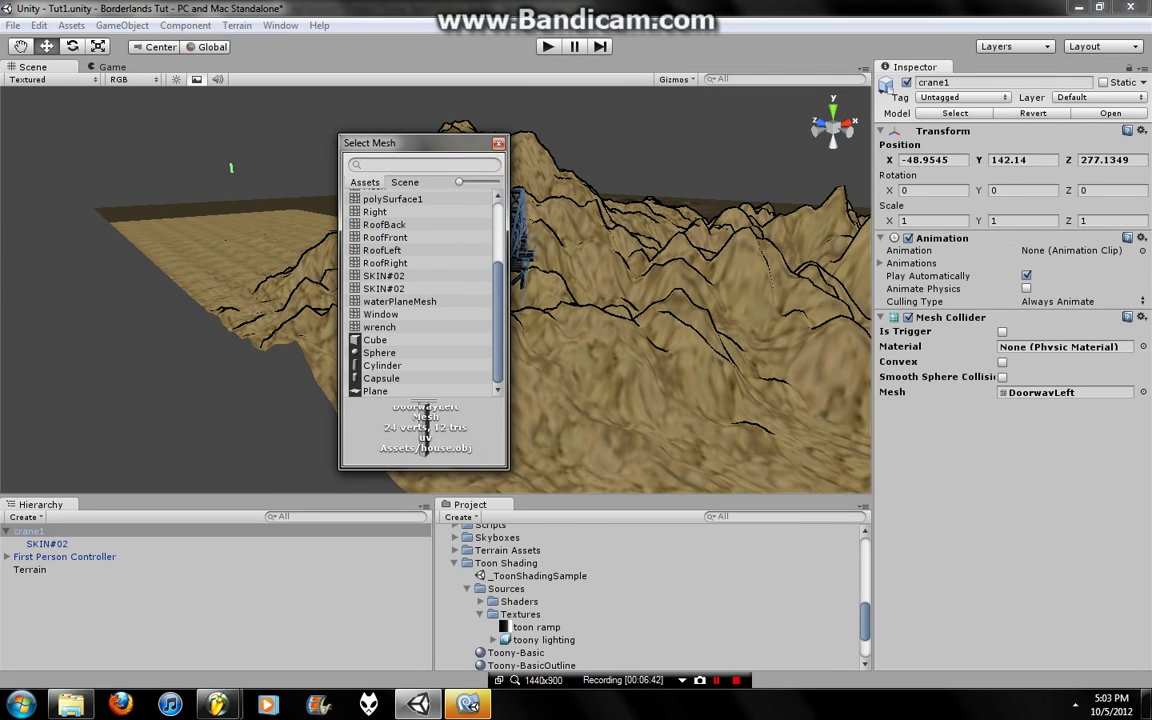
pyautogui.click(383, 275)
pyautogui.press('Escape')
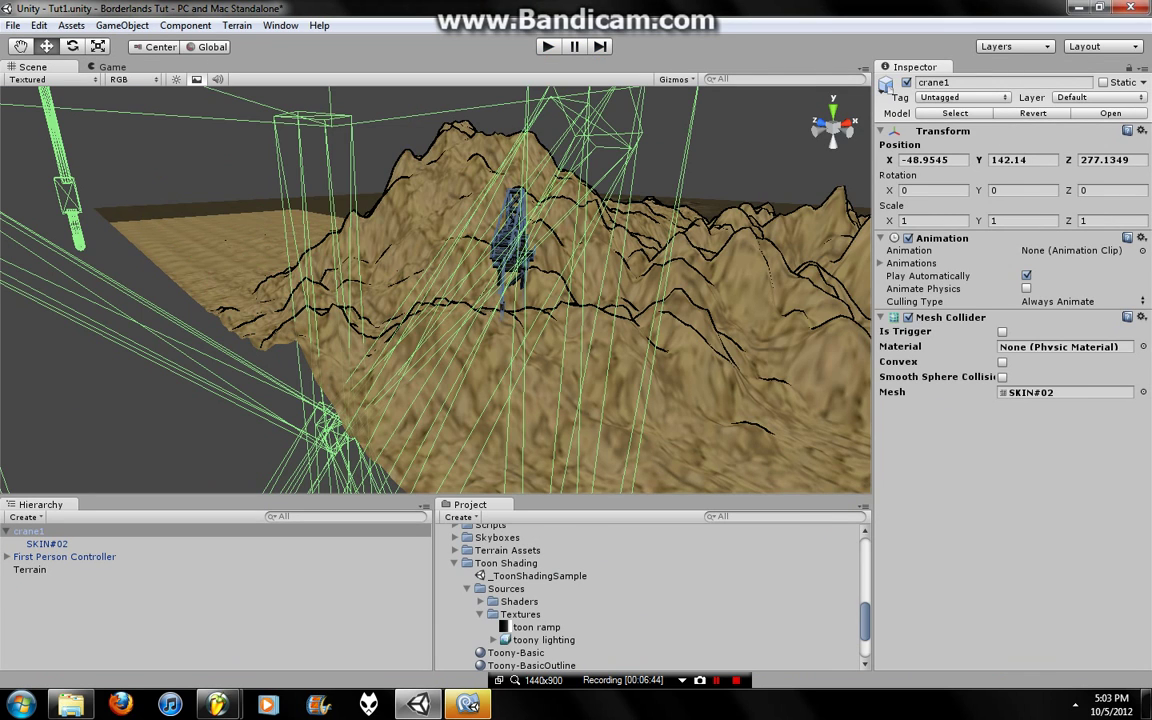
# Focus the view on the crane and select its SKIN#02 mesh
pyautogui.doubleClick(47, 543)
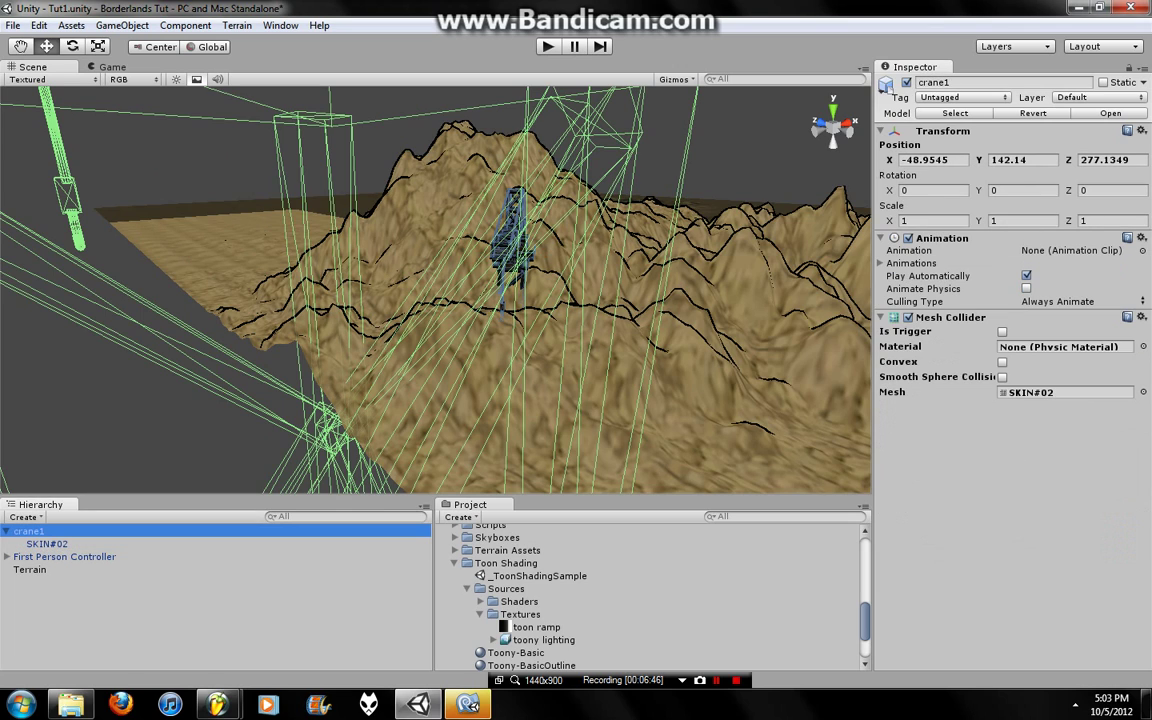
pyautogui.press('Down')
pyautogui.keyDown('alt'); pyautogui.moveTo(500, 300); pyautogui.dragTo(420, 300); pyautogui.keyUp('alt')
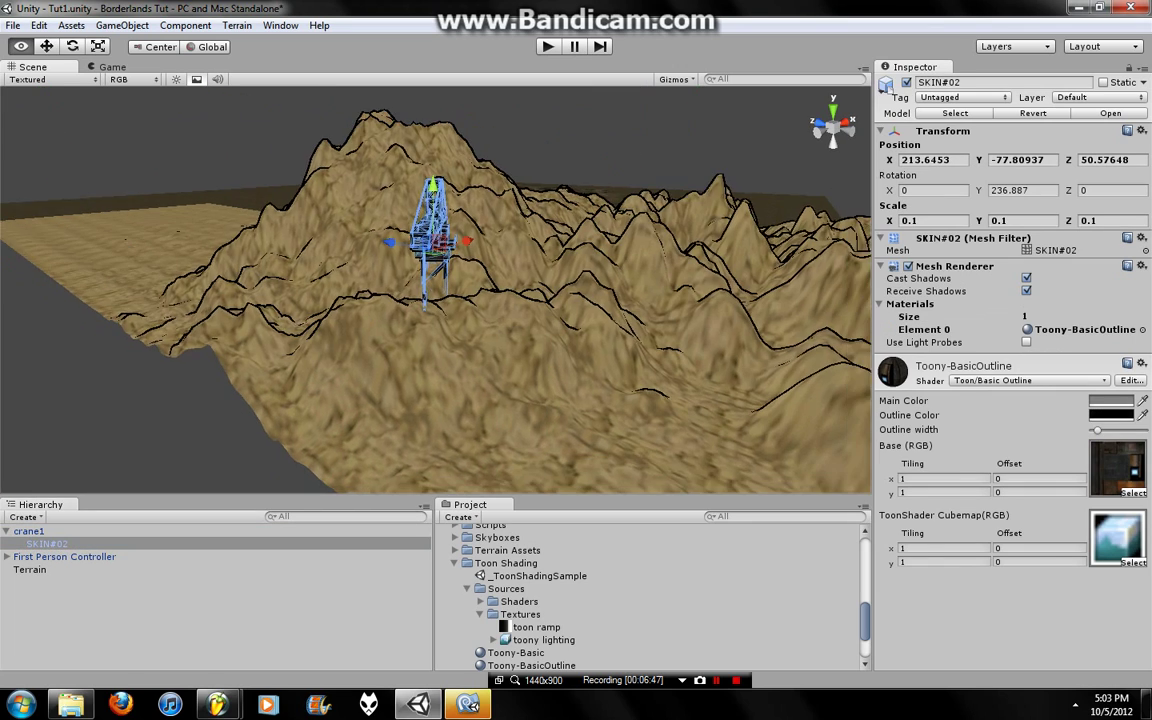
pyautogui.scroll(2, 436, 290)
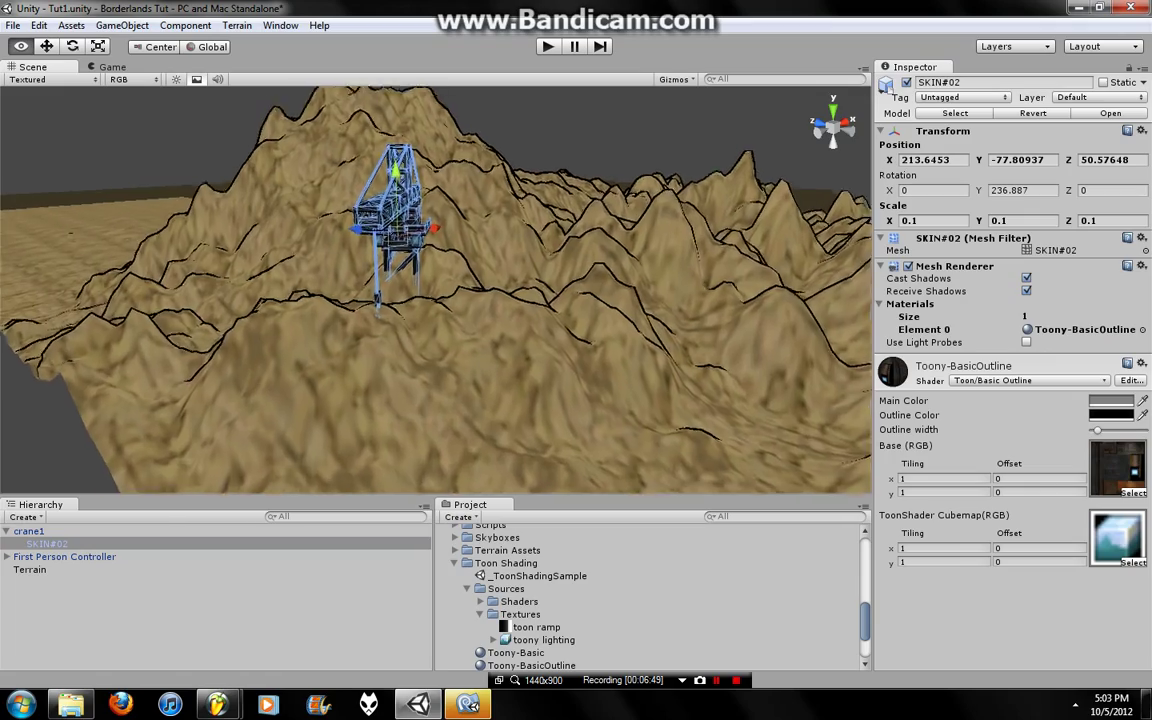
pyautogui.scroll(2, 436, 290)
pyautogui.scroll(2, 436, 290)
pyautogui.scroll(2, 436, 290)
pyautogui.scroll(2, 436, 290)
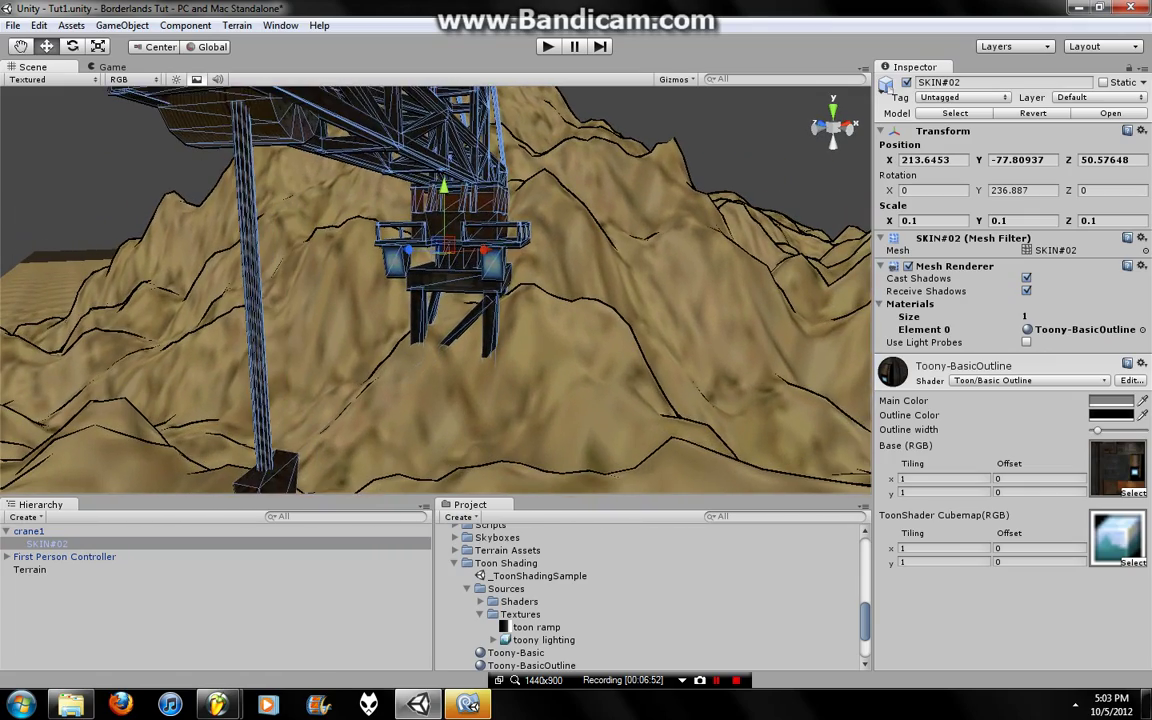
# Raise the SKIN#02 mesh from Y -77.81 to -59.60 on the mountain
pyautogui.click(440, 230)
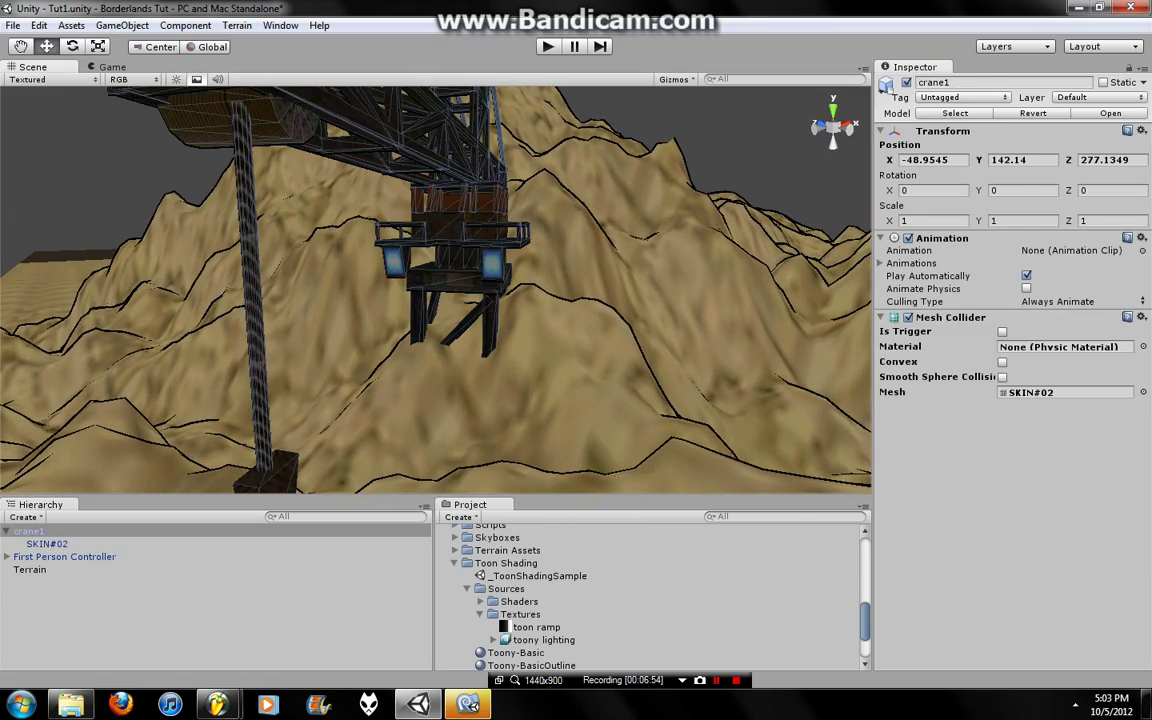
pyautogui.click(440, 230)
pyautogui.moveTo(443, 195); pyautogui.dragTo(443, 108)
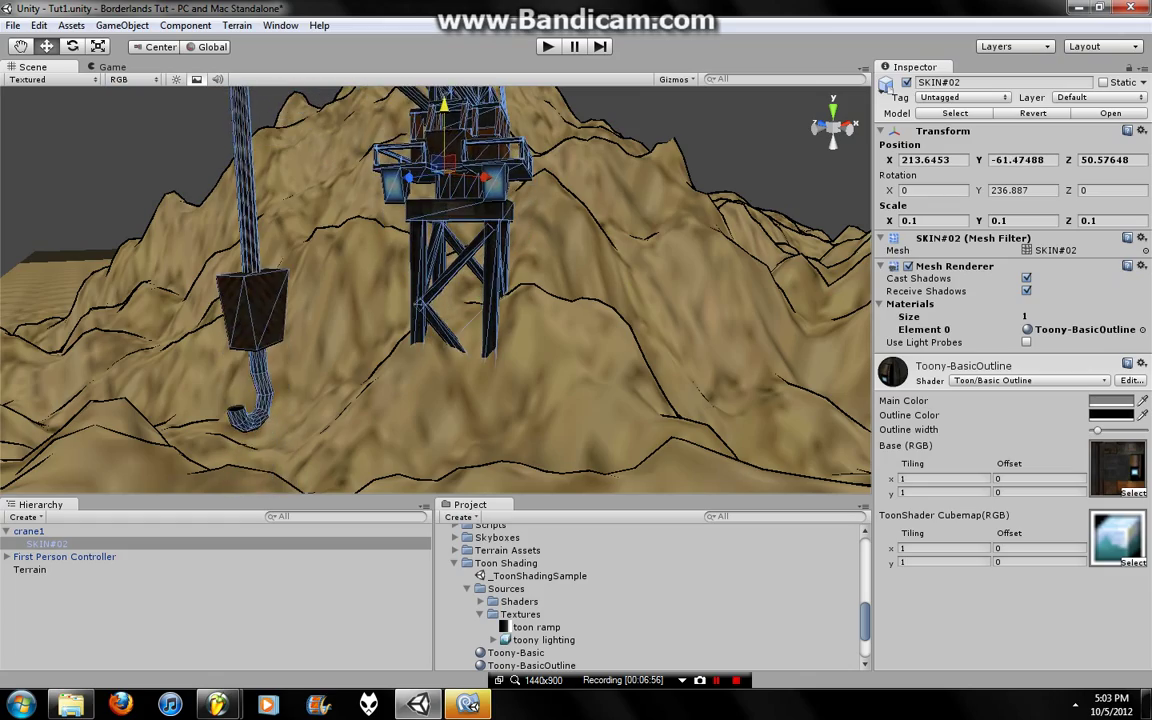
pyautogui.scroll(-3, 436, 289)
pyautogui.scroll(-3, 436, 289)
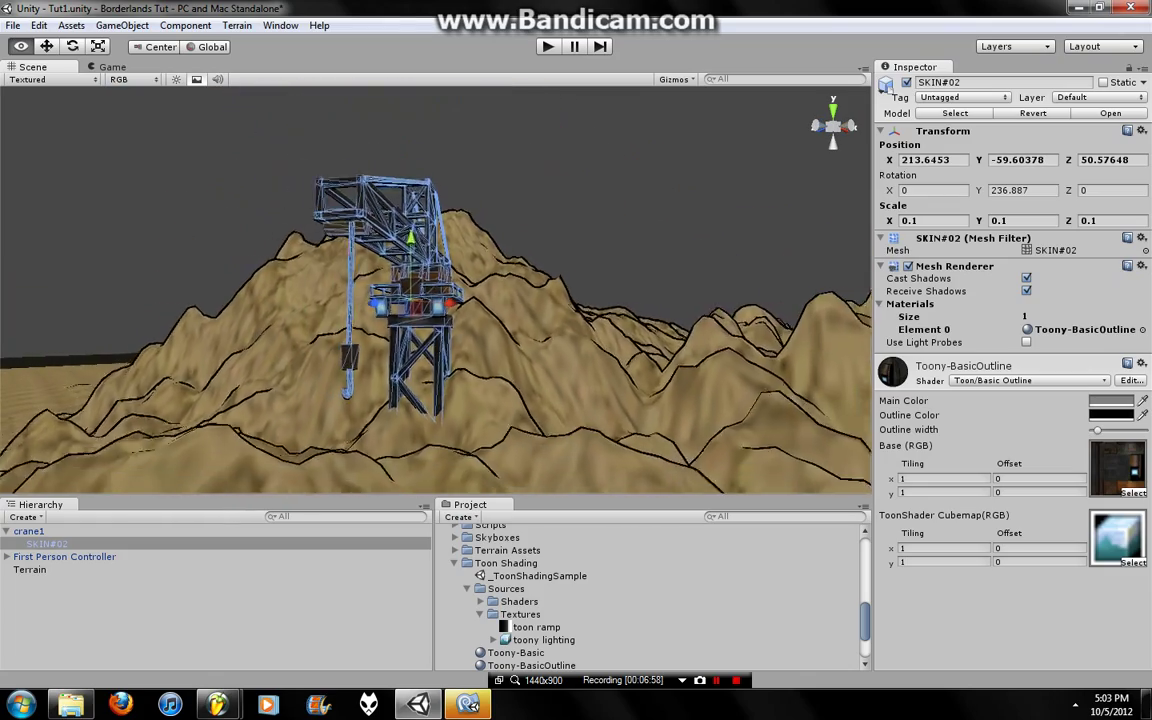
pyautogui.scroll(-2, 436, 289)
pyautogui.scroll(-2, 436, 289)
pyautogui.moveTo(436, 289)
pyautogui.mouseDown(button='right')
pyautogui.moveTo(476, 305)
pyautogui.moveTo(380, 255)
pyautogui.mouseUp(button='right')
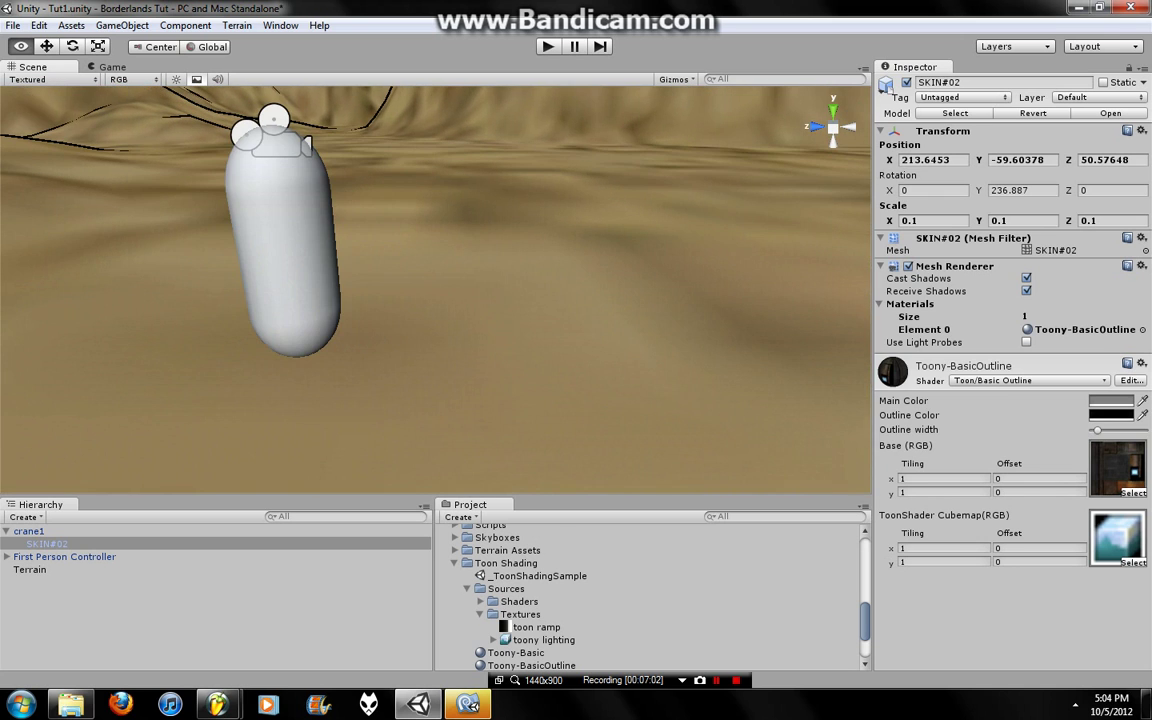
# Preview several skybox materials in Render Settings, including Sparkles1 and Sunny2 Skybox
pyautogui.click(290, 250)
pyautogui.click(39, 25)
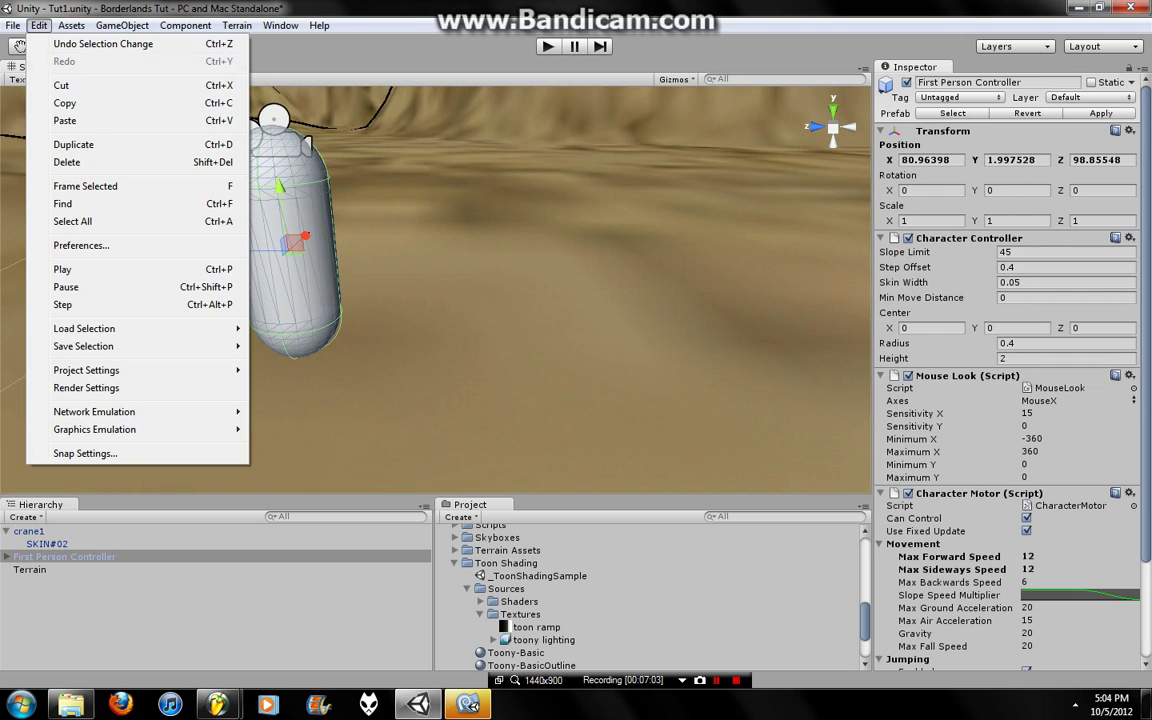
pyautogui.click(86, 388)
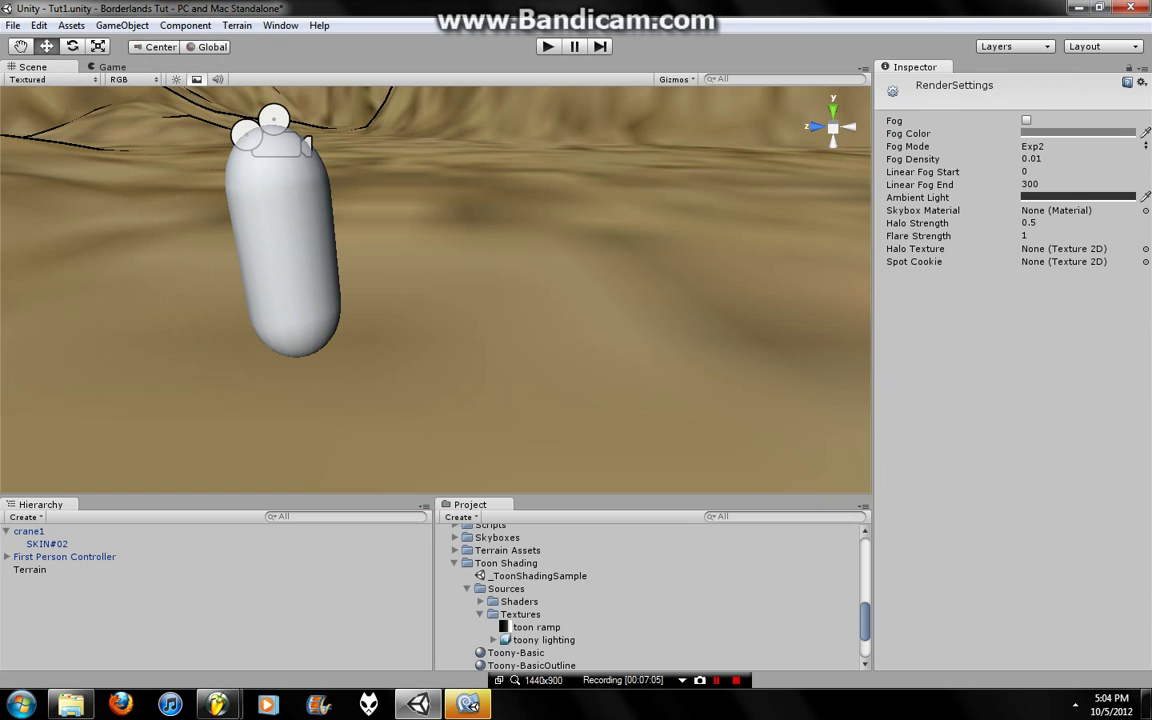
pyautogui.click(1145, 210)
pyautogui.scroll(-3, 420, 290)
pyautogui.click(393, 328)
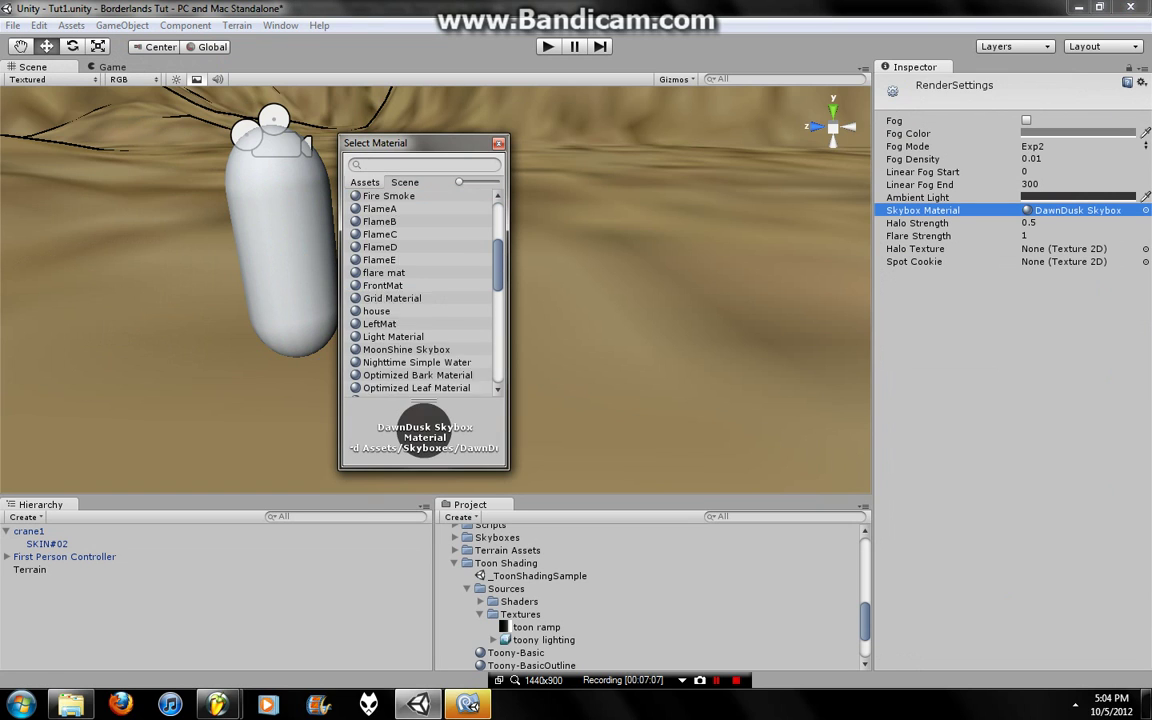
pyautogui.scroll(-1, 420, 290)
pyautogui.scroll(-4, 420, 290)
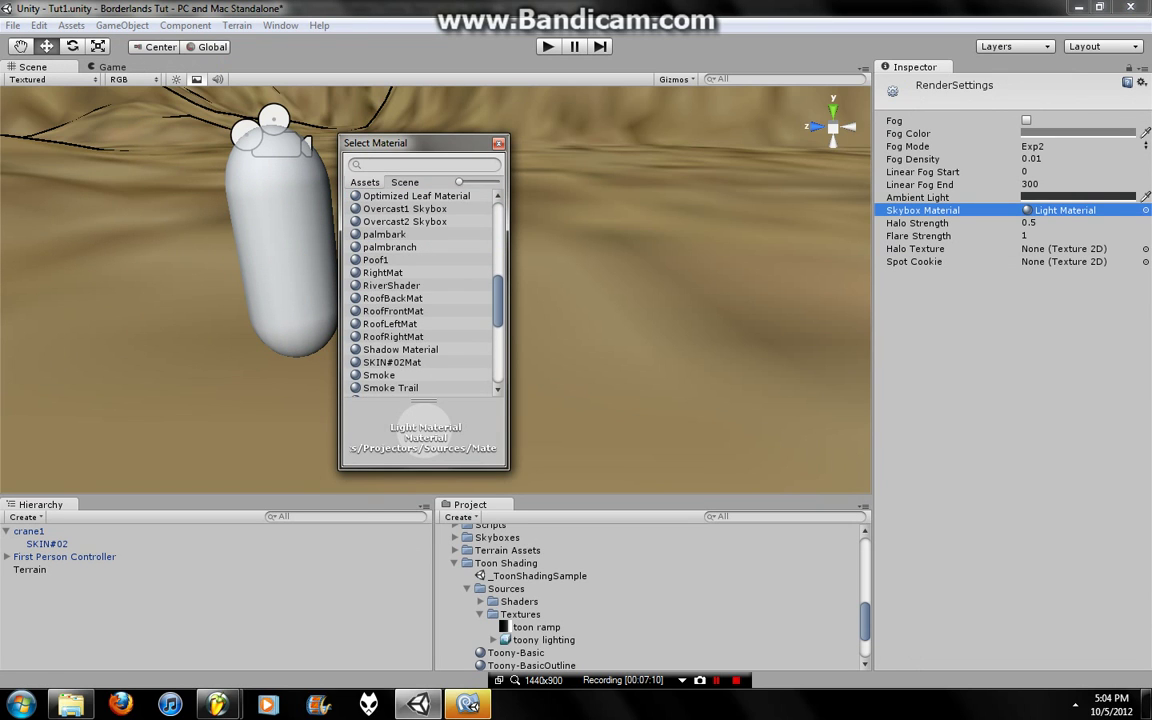
pyautogui.scroll(-3, 420, 290)
pyautogui.click(390, 234)
pyautogui.click(390, 290)
pyautogui.scroll(-3, 420, 290)
pyautogui.click(385, 298)
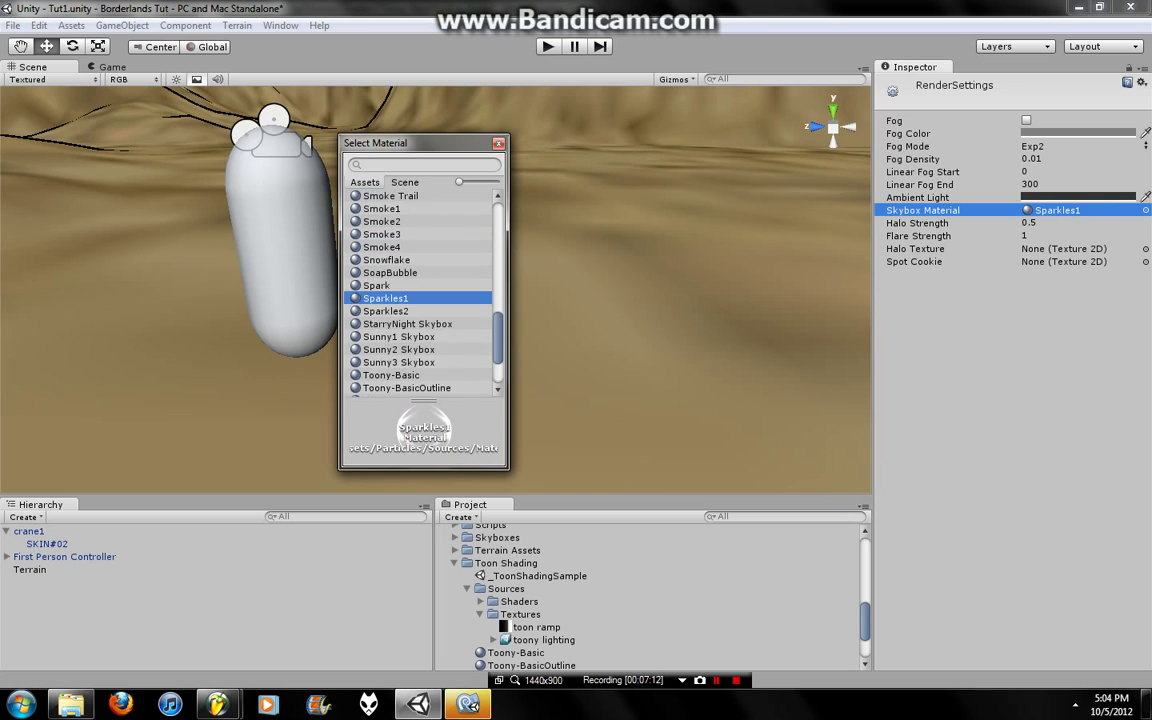
pyautogui.scroll(-3, 420, 290)
pyautogui.click(398, 253)
# Settle on Overcast2 Skybox as the scene's sky material
pyautogui.press('Up')
pyautogui.press('Up')
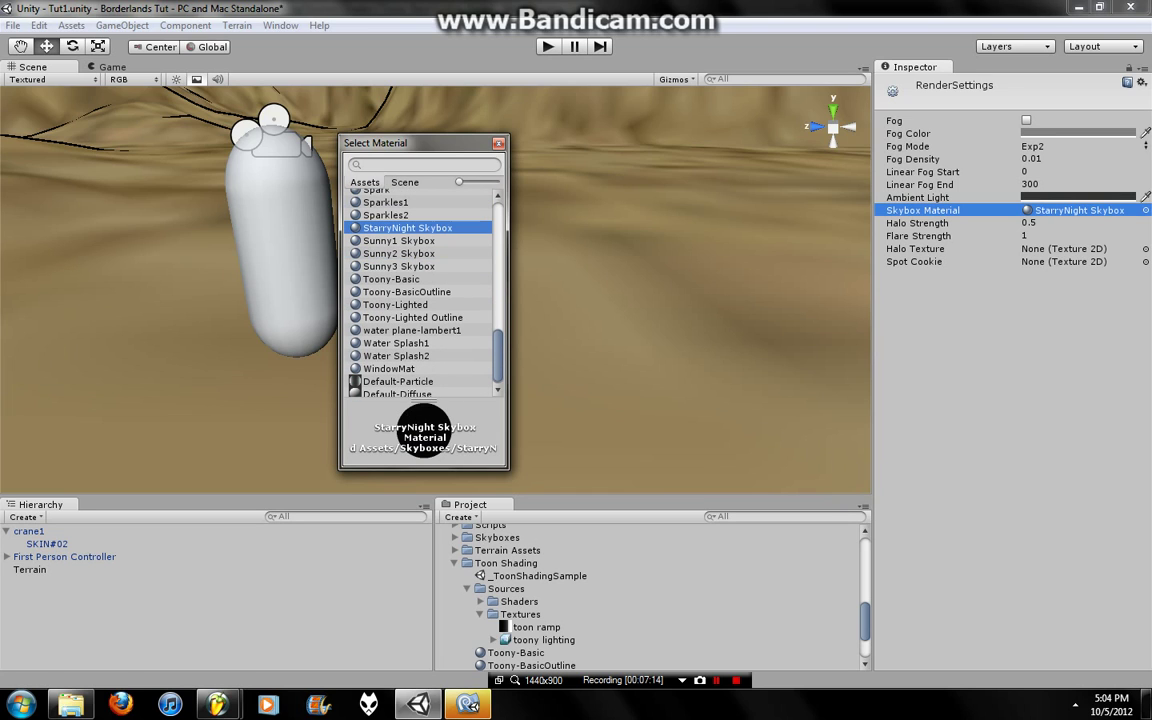
pyautogui.scroll(2, 420, 290)
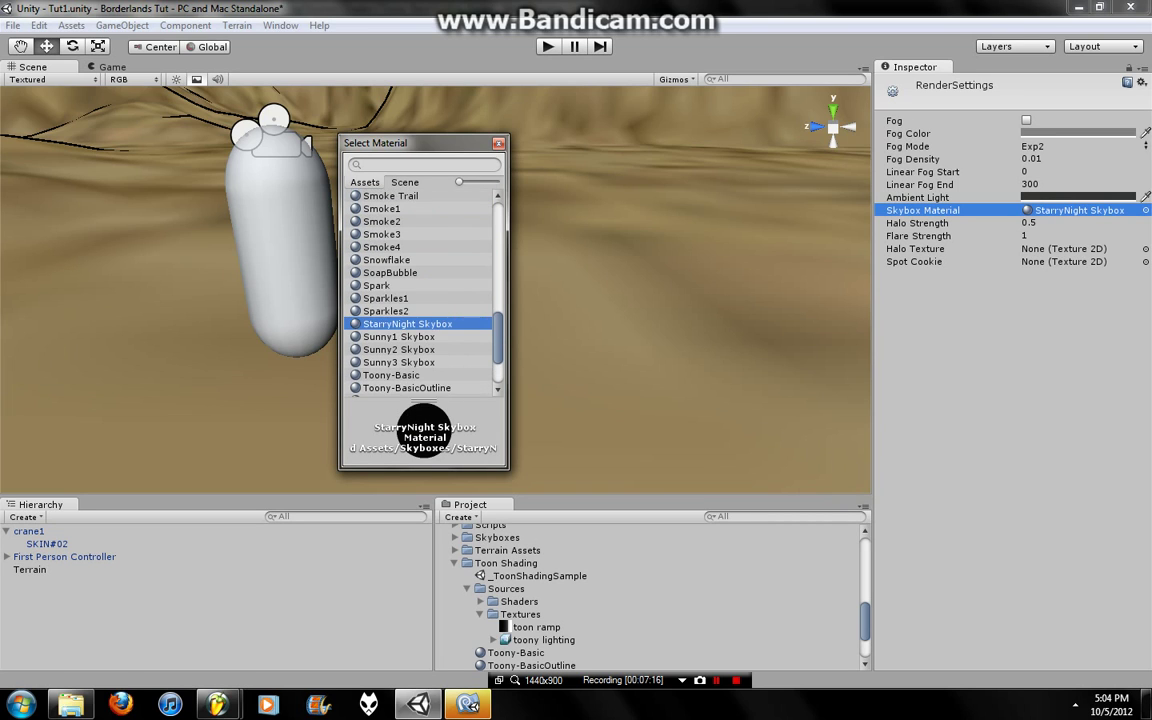
pyautogui.scroll(5, 420, 290)
pyautogui.click(392, 314)
pyautogui.scroll(4, 420, 290)
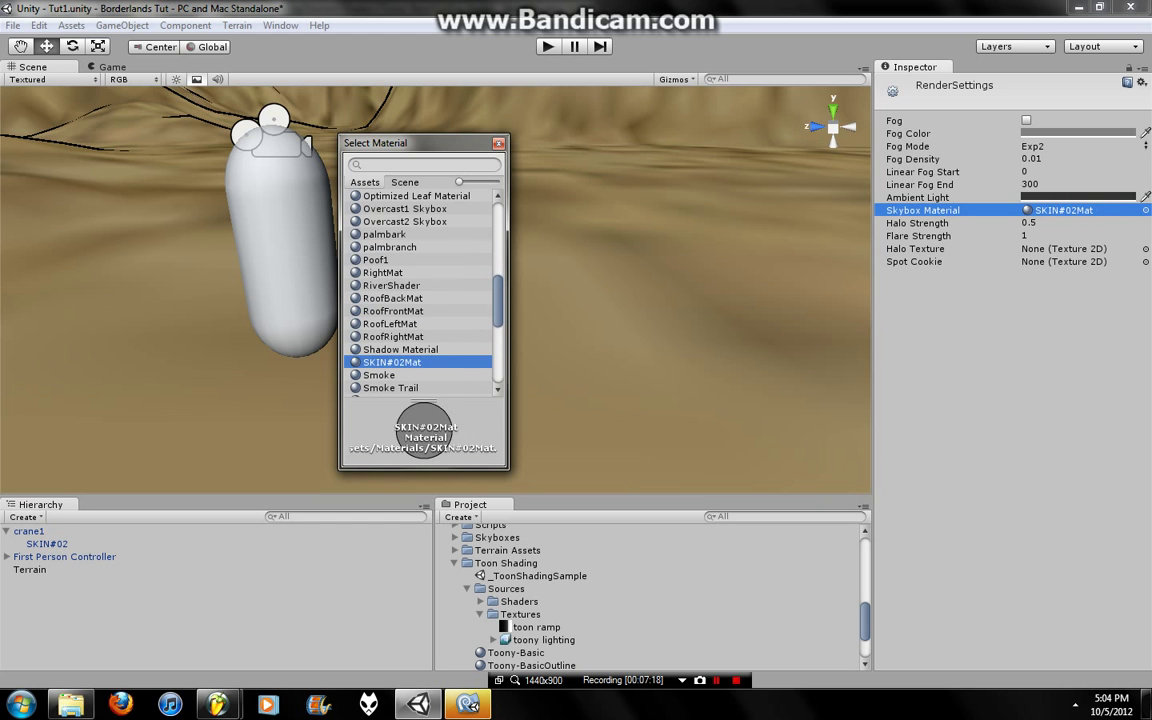
pyautogui.doubleClick(400, 260)
pyautogui.moveTo(435, 290); pyautogui.dragTo(435, 290, button='right')
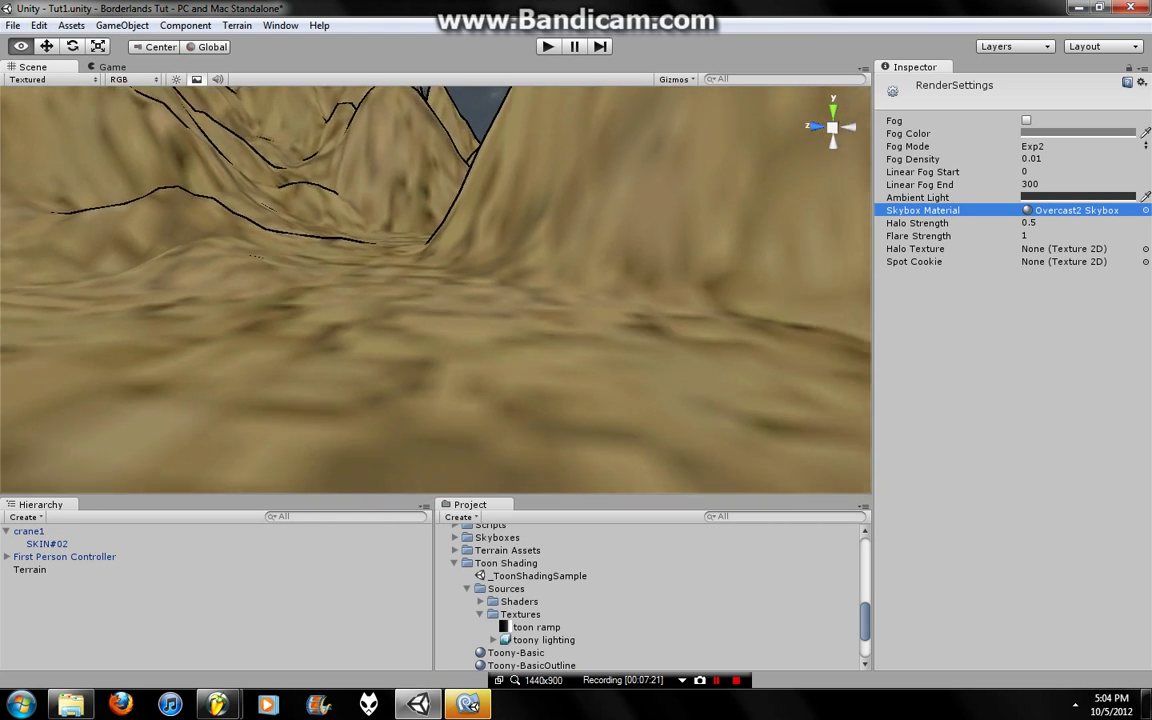
pyautogui.moveTo(483, 380); pyautogui.dragTo(483, 422, button='right')
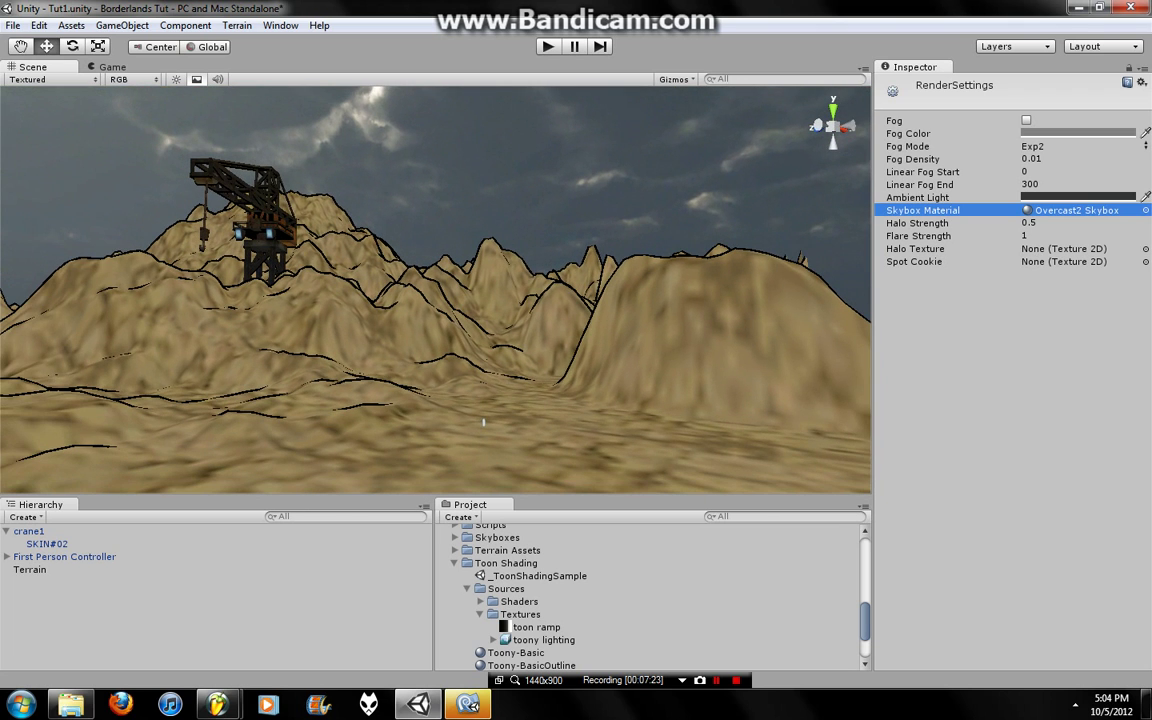
pyautogui.moveTo(483, 422); pyautogui.dragTo(545, 390, button='right')
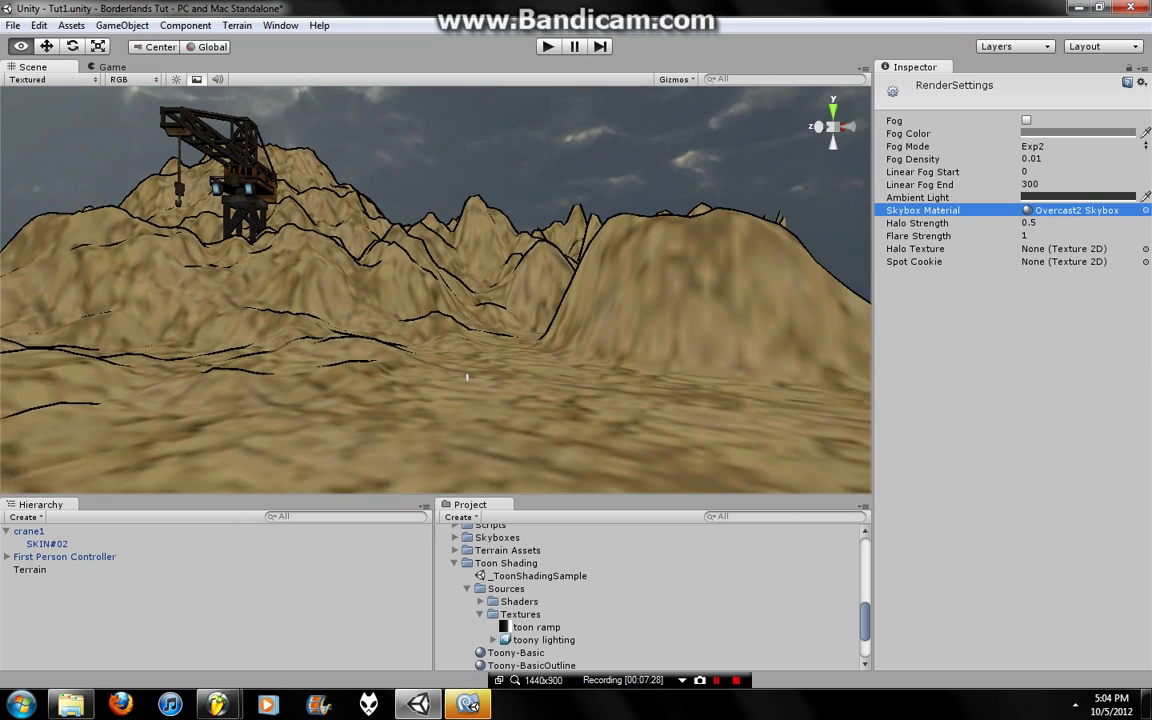
pyautogui.moveTo(545, 390); pyautogui.dragTo(430, 405, button='right')
pyautogui.hotkey('ctrl', 'p')
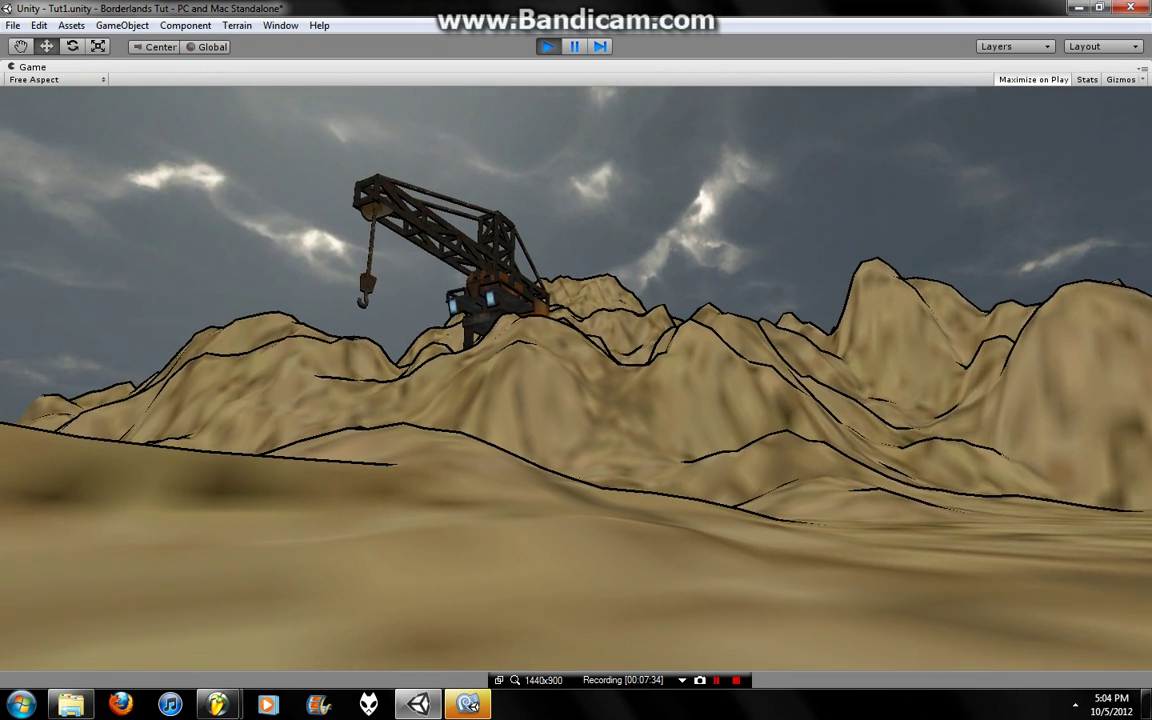
pyautogui.hotkey('ctrl', 'p')
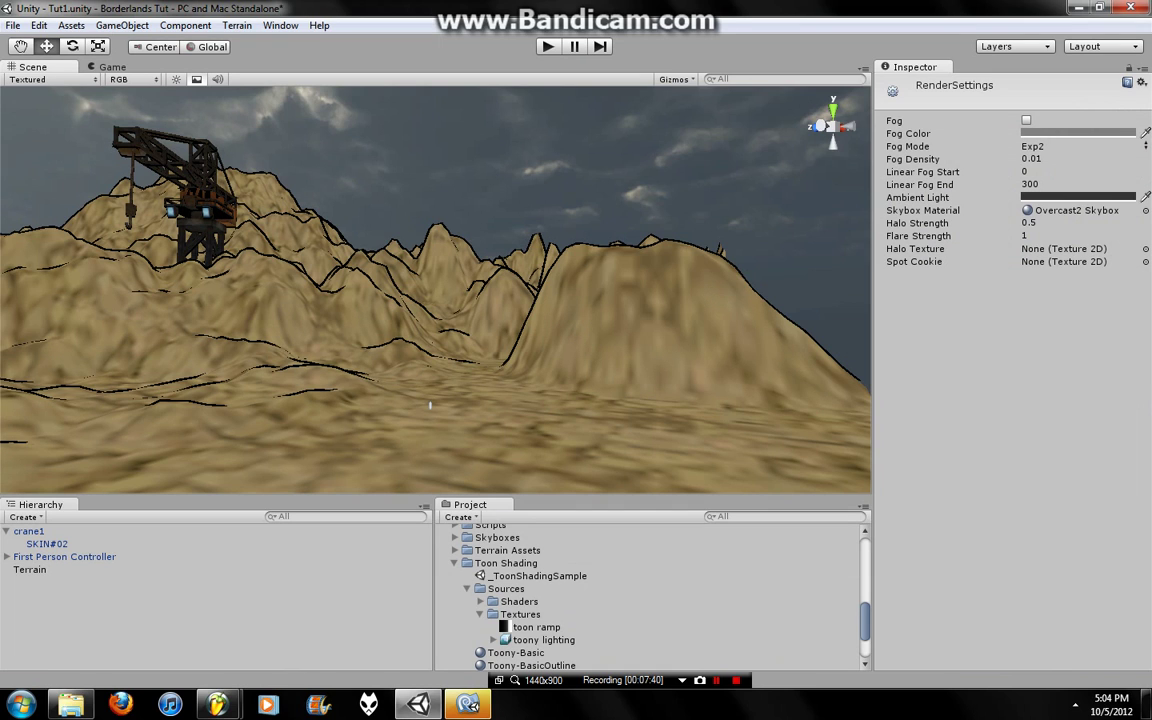
# Inspect the toon ramp texture, Toony-Basic material and crane mesh
pyautogui.click(537, 627)
pyautogui.click(516, 652)
pyautogui.scroll(-3, 650, 600)
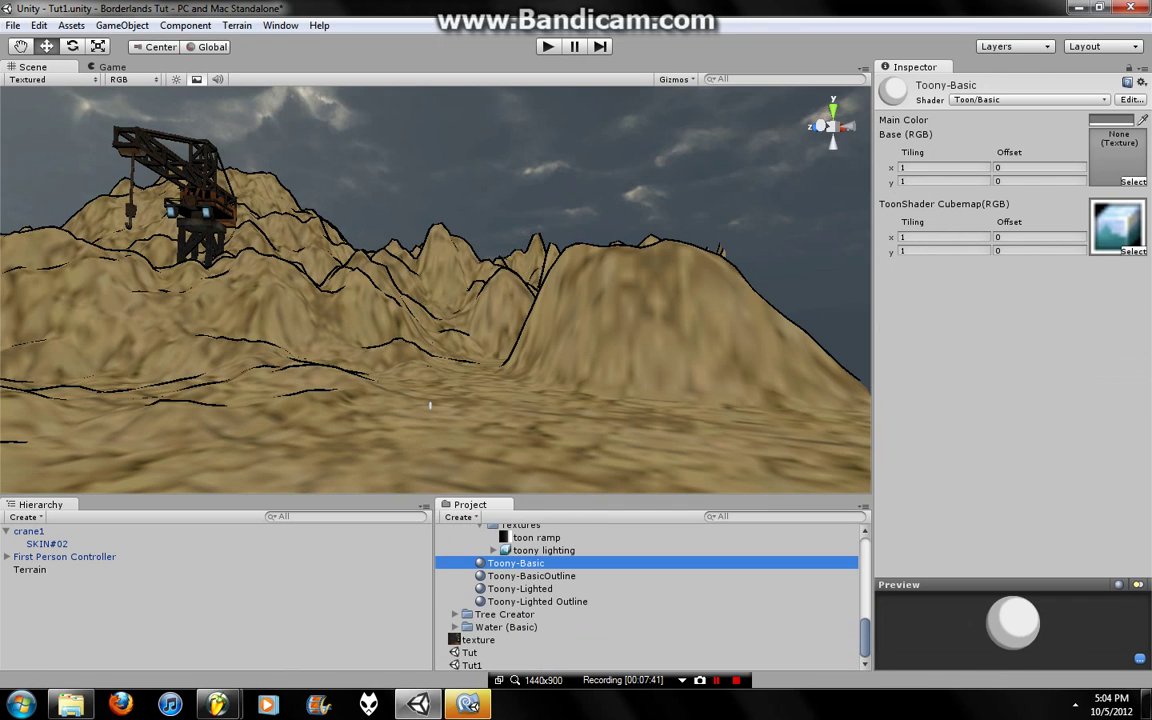
pyautogui.click(175, 195)
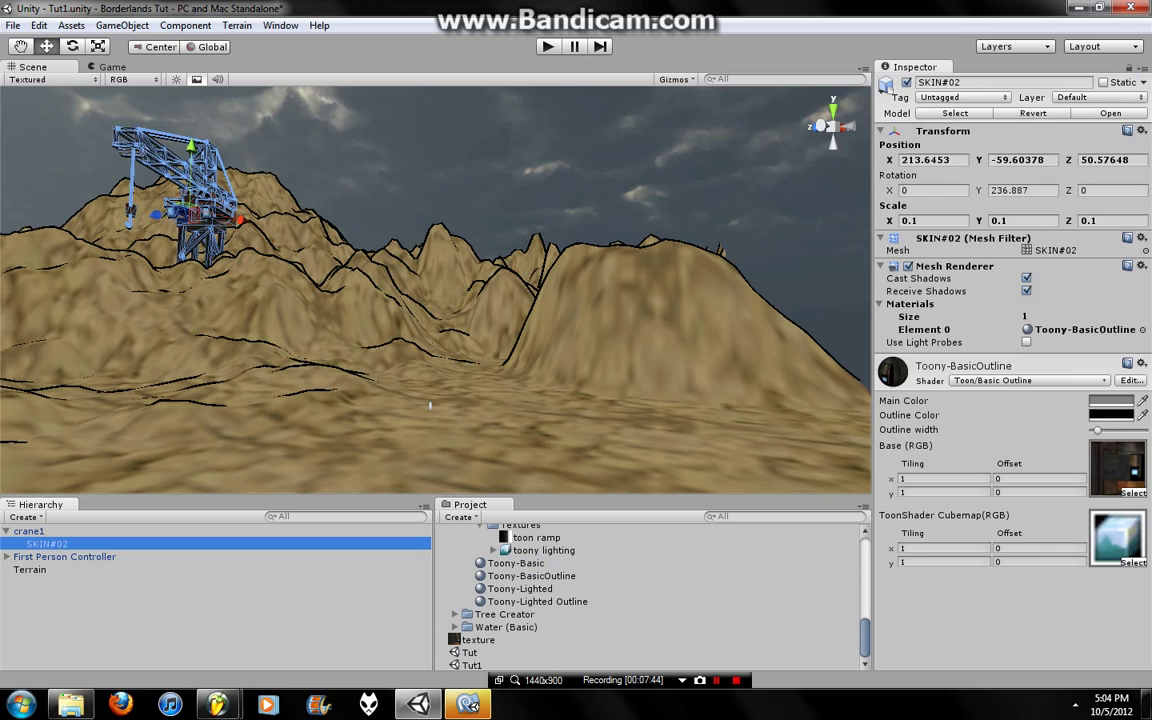
# Set the First Person Controller's height to 4 and start play mode
pyautogui.click(430, 402)
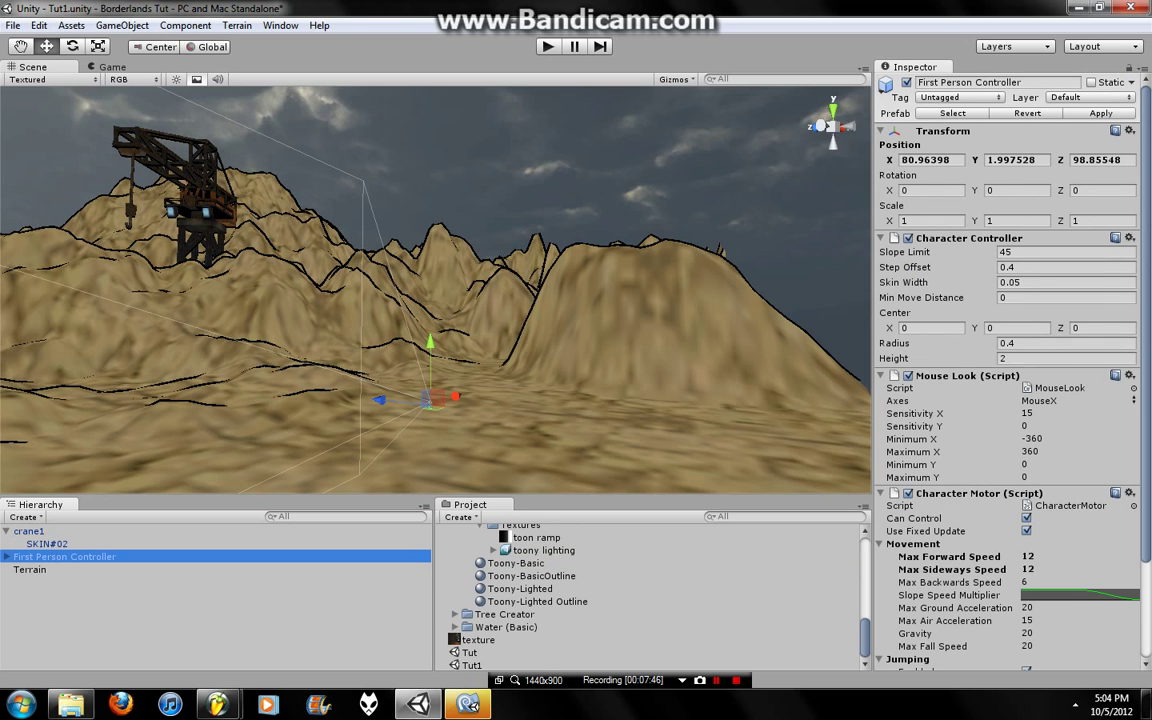
pyautogui.click(1065, 358)
pyautogui.write('4')
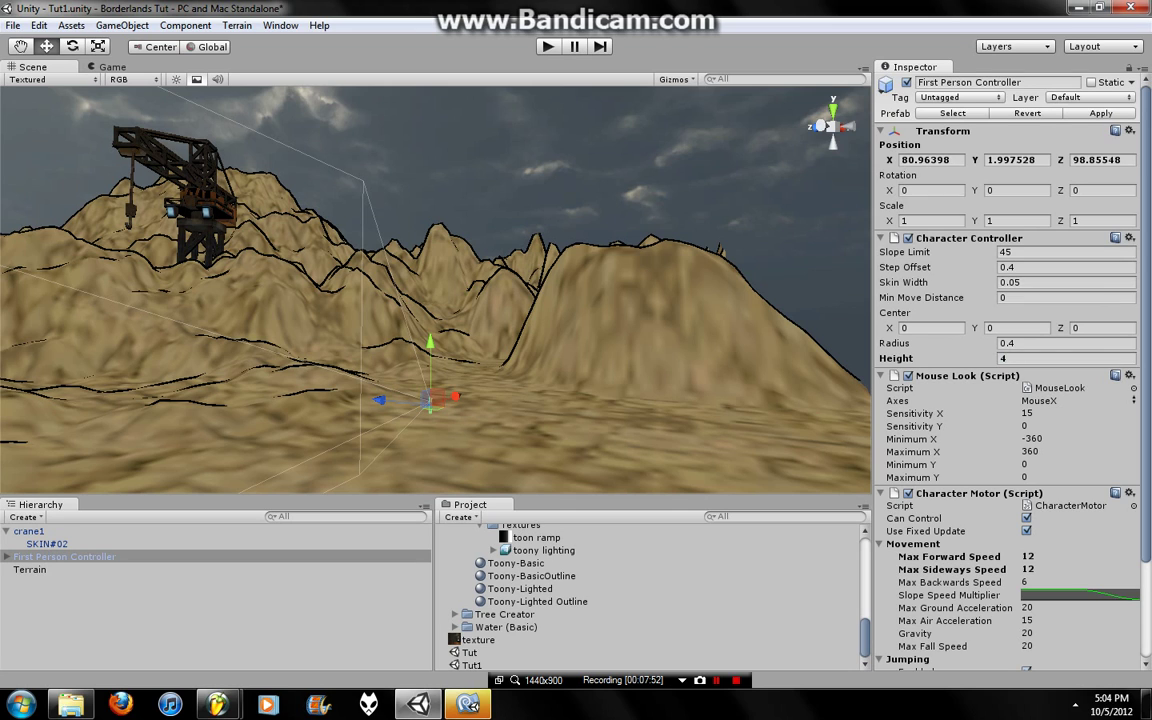
pyautogui.hotkey('ctrl', 'p')
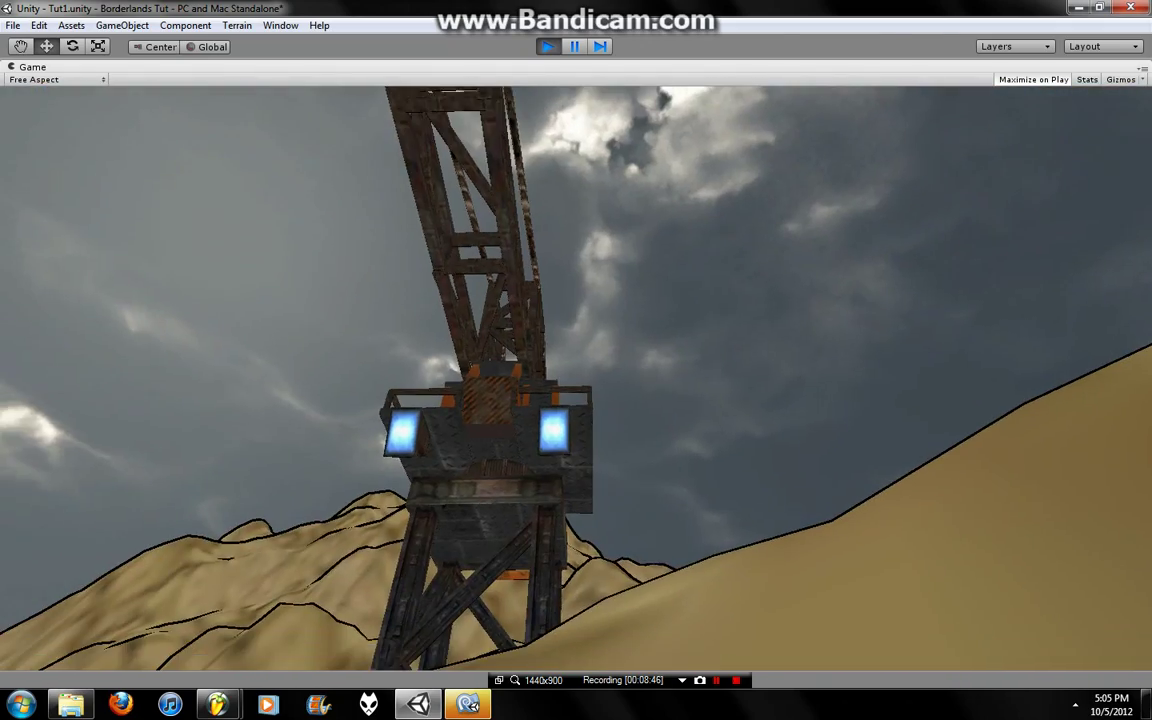
# Exit play mode after reaching the crane to return to the editor
pyautogui.hotkey('ctrl', 'p')
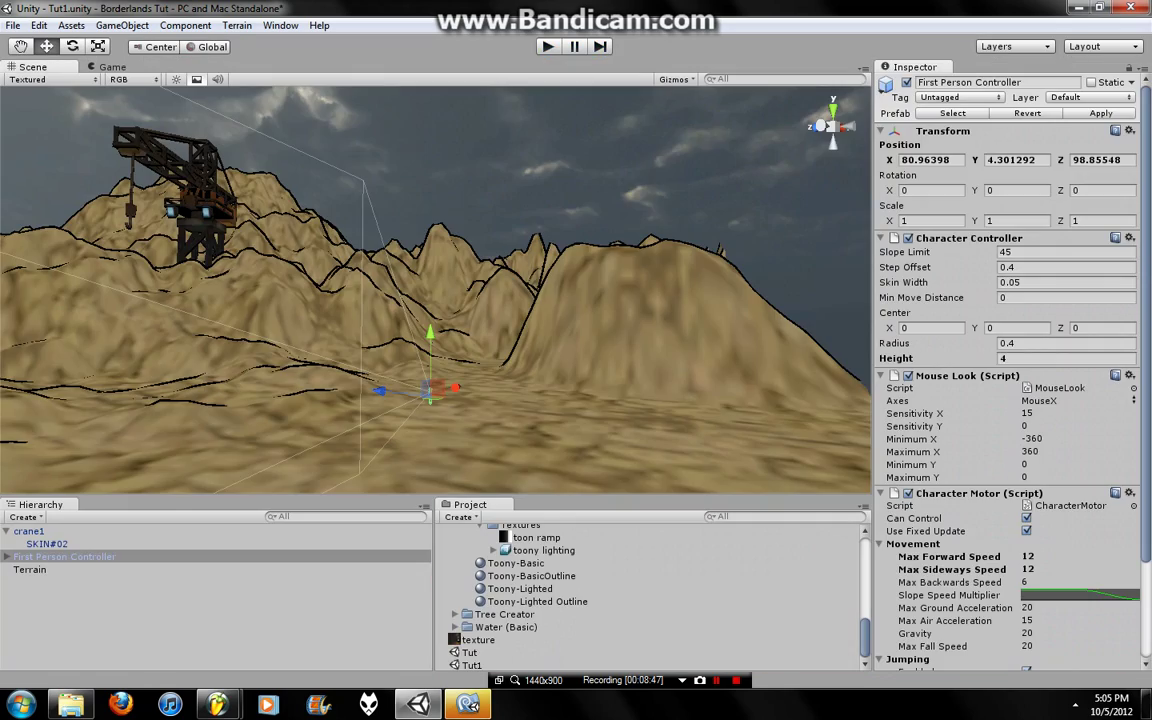